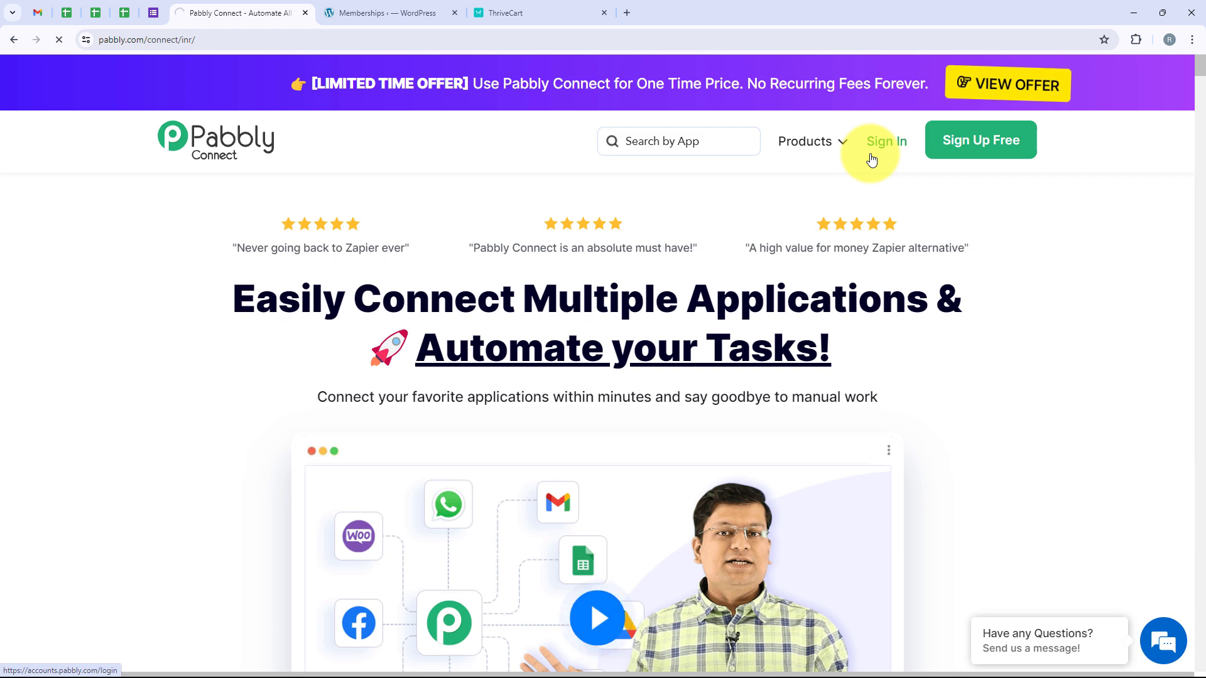
Sign in to the Pabbly account and look over the All Pabbly Apps list
{"action": "left_click", "coordinate": [871, 159]}
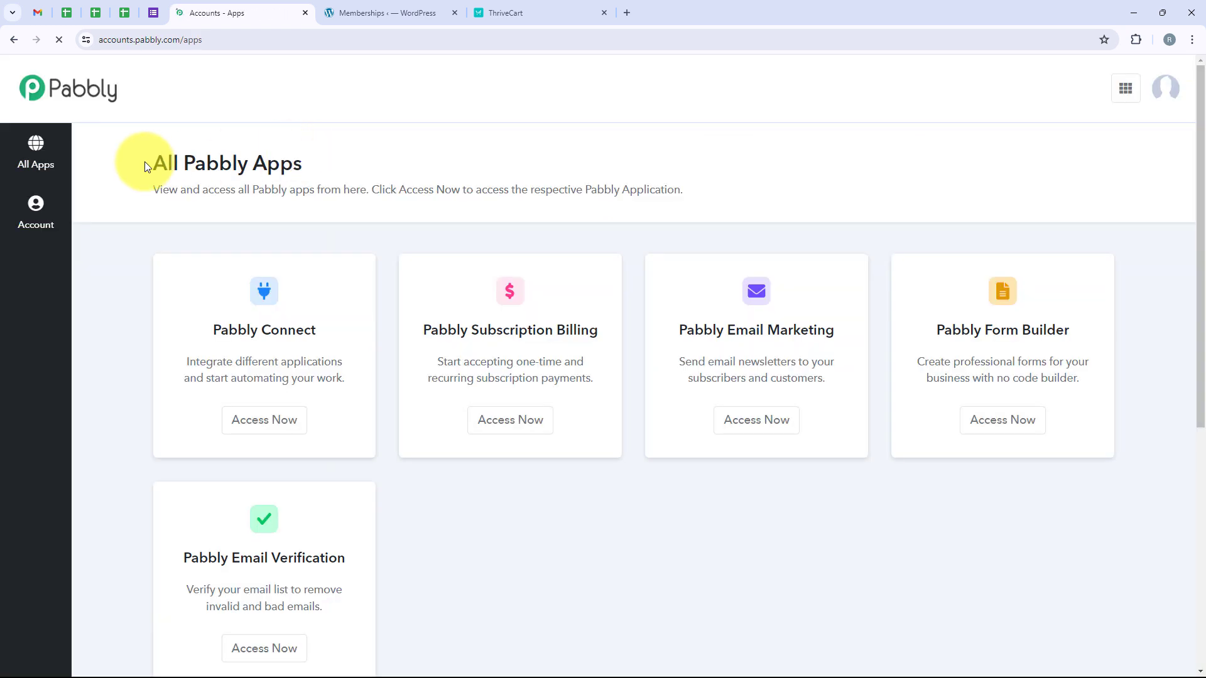
{"action": "left_click_drag", "start_coordinate": [145, 161], "coordinate": [308, 161]}
{"action": "scroll", "coordinate": [316, 141], "scroll_direction": "down", "scroll_amount": 4}
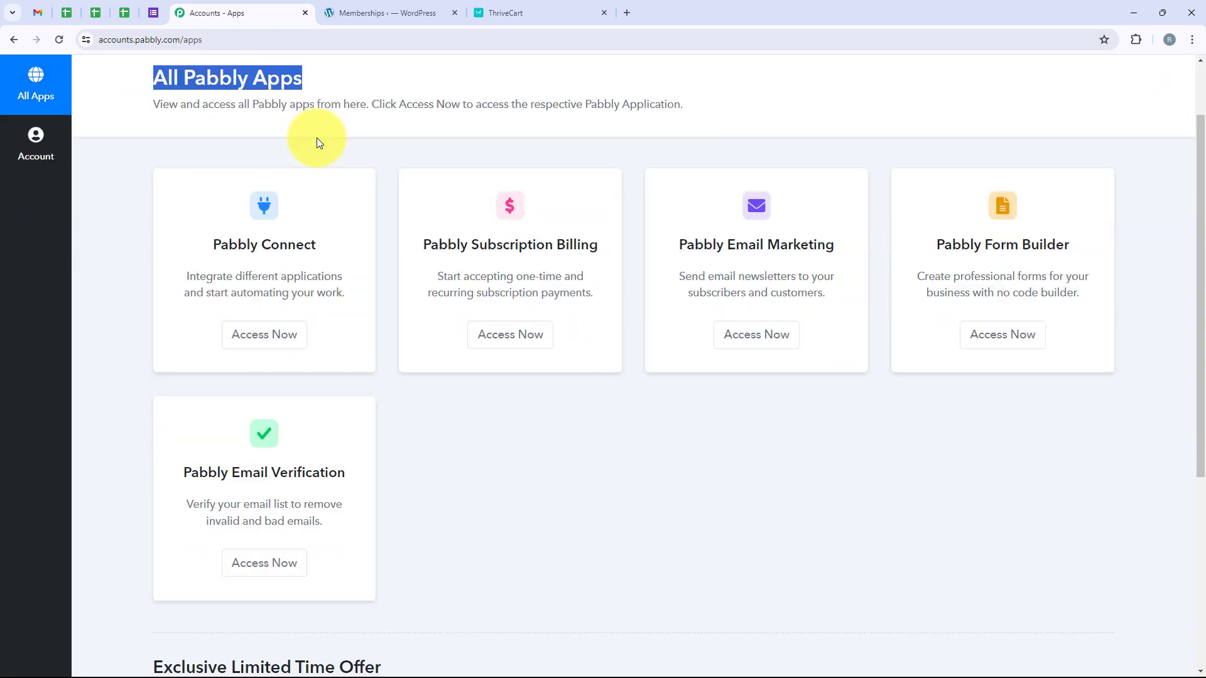
{"action": "scroll", "coordinate": [442, 355], "scroll_direction": "up", "scroll_amount": 4}
{"action": "scroll", "coordinate": [442, 359], "scroll_direction": "down", "scroll_amount": 1}
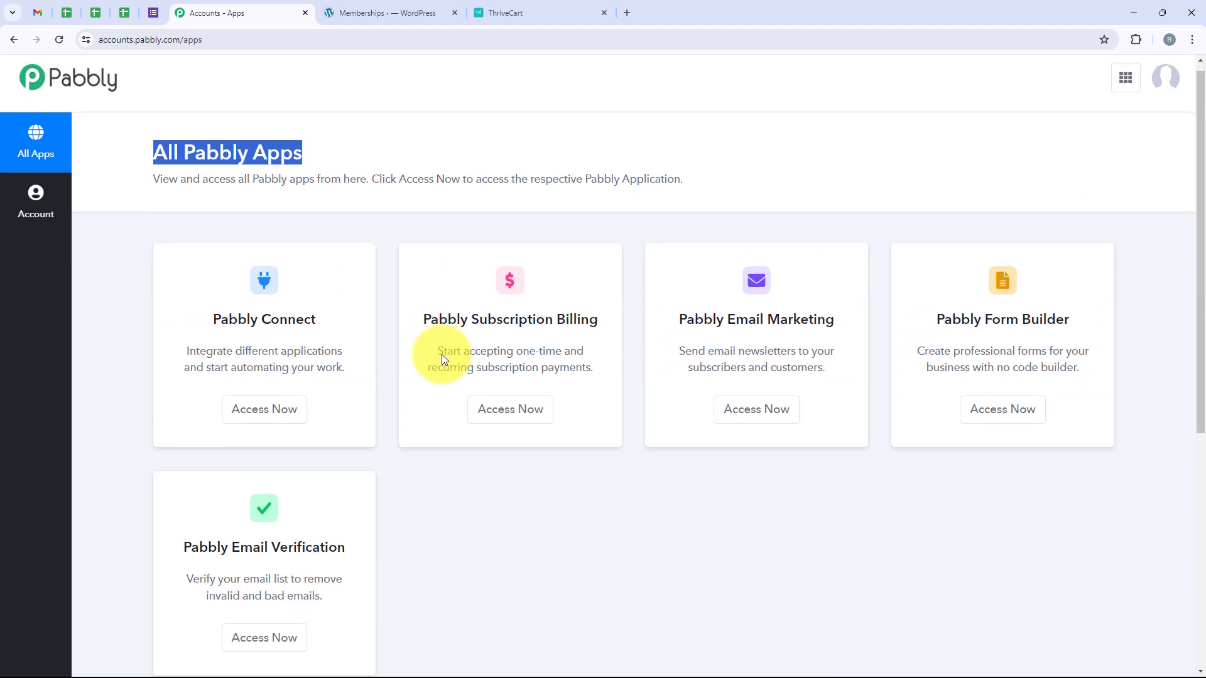
{"action": "scroll", "coordinate": [442, 359], "scroll_direction": "up", "scroll_amount": 1}
{"action": "left_click", "coordinate": [186, 269]}
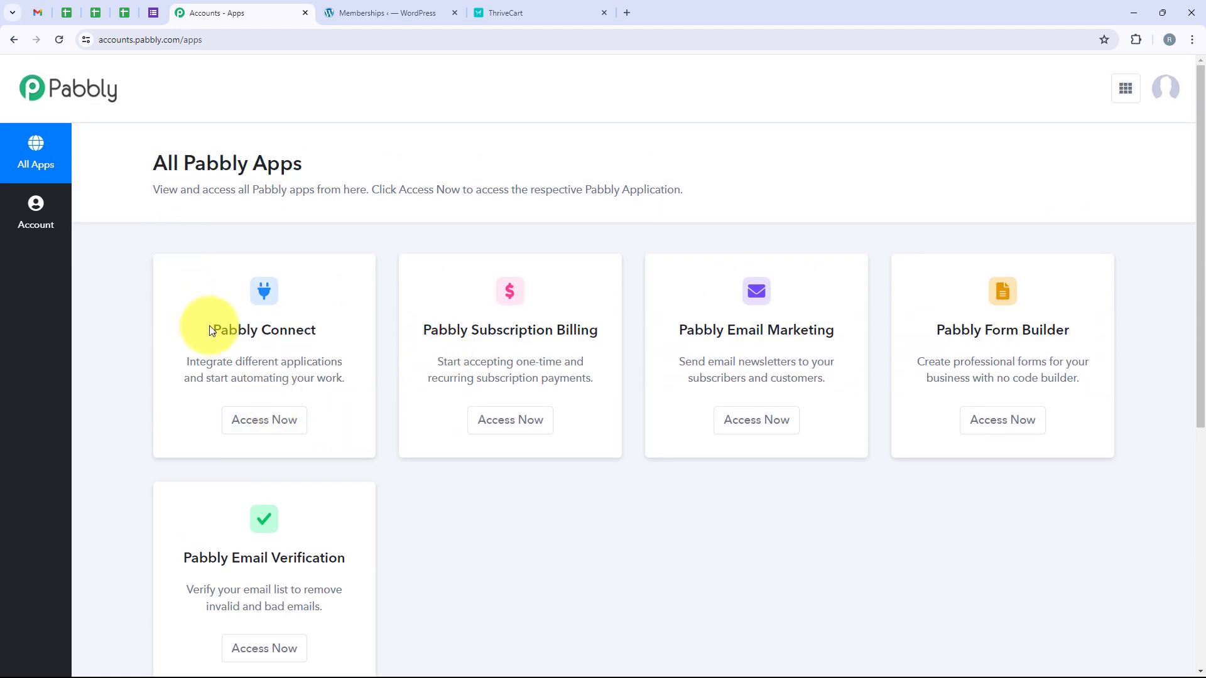
Open Pabbly Connect from the apps list to reach its Dashboard
{"action": "left_click_drag", "start_coordinate": [210, 329], "coordinate": [319, 331]}
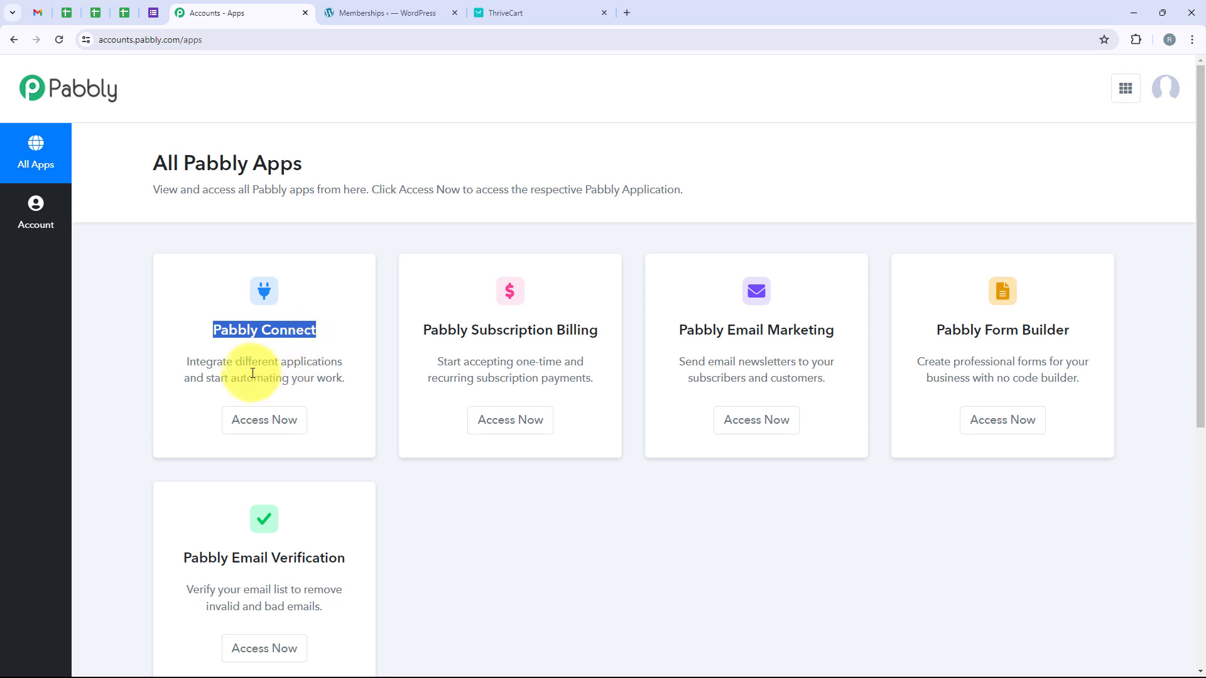
{"action": "left_click_drag", "start_coordinate": [236, 365], "coordinate": [329, 363]}
{"action": "left_click", "coordinate": [310, 411]}
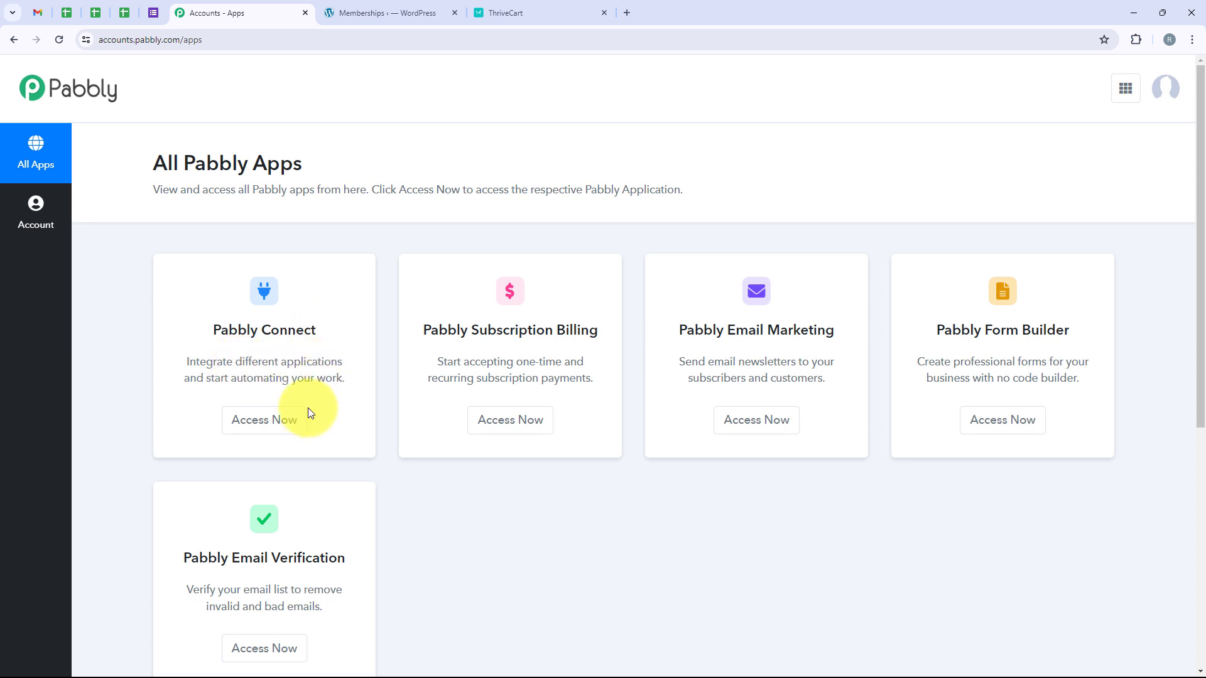
{"action": "left_click", "coordinate": [240, 424]}
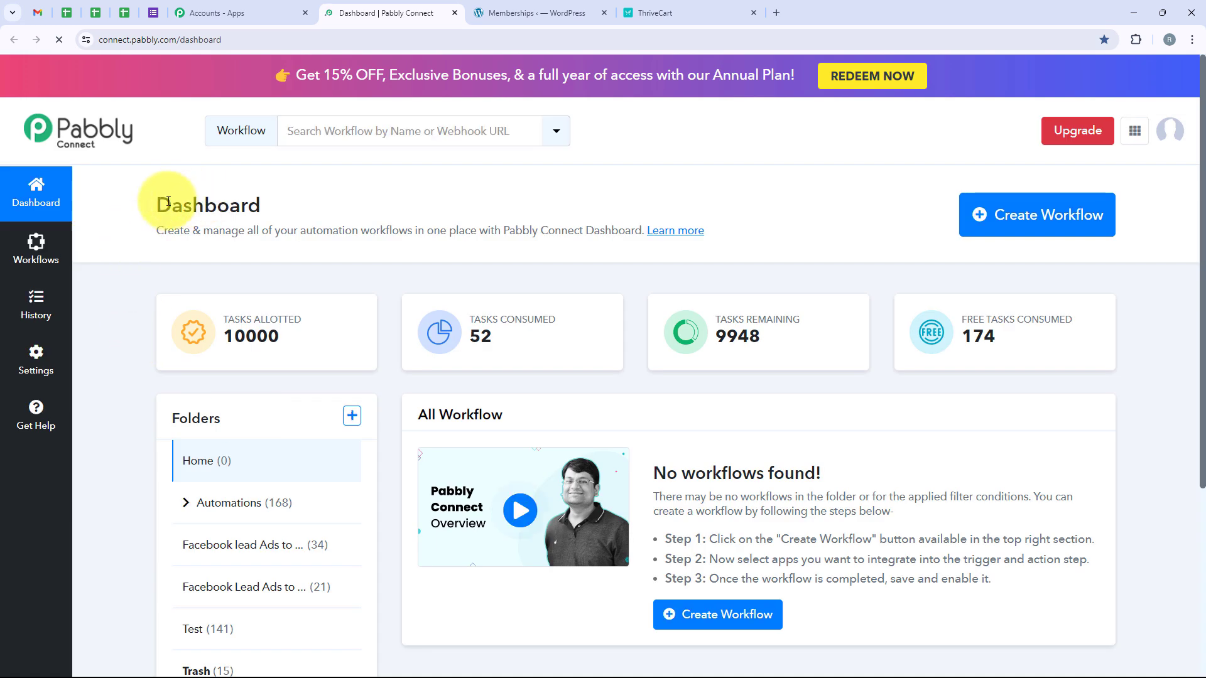
{"action": "left_click_drag", "start_coordinate": [151, 201], "coordinate": [348, 206]}
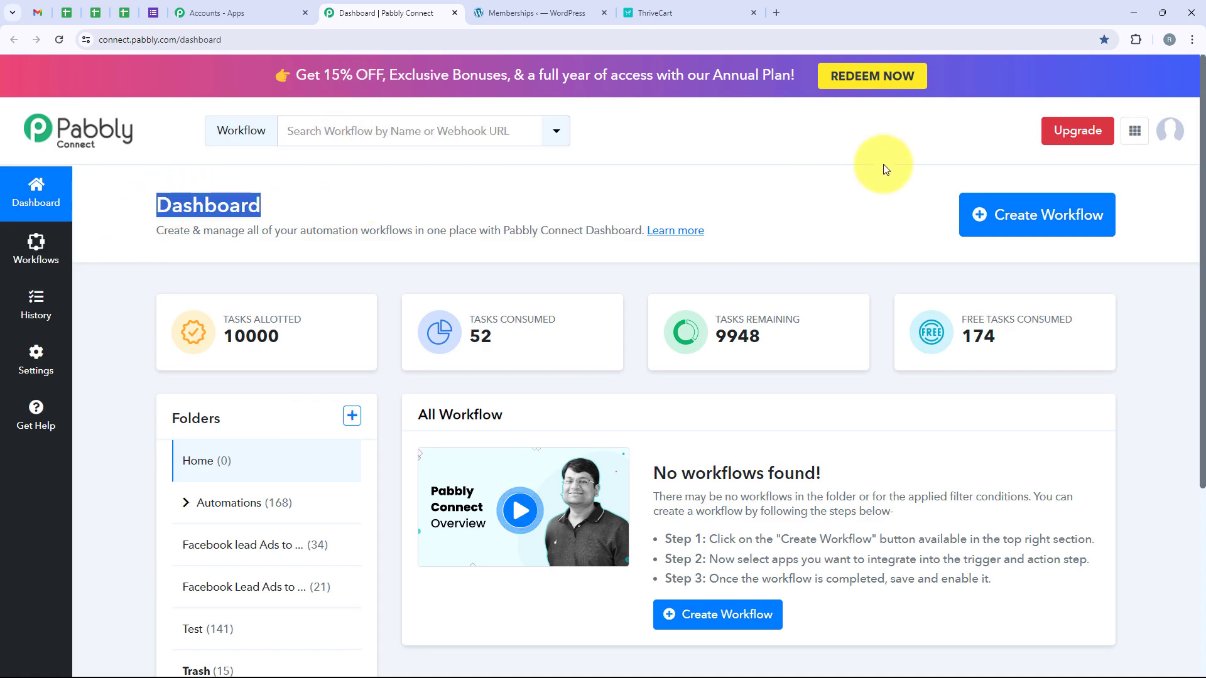
Create workflow 'Create MemberPress Member on ThriveCart Bump Purchase' in the Automations folder
{"action": "left_click", "coordinate": [988, 228]}
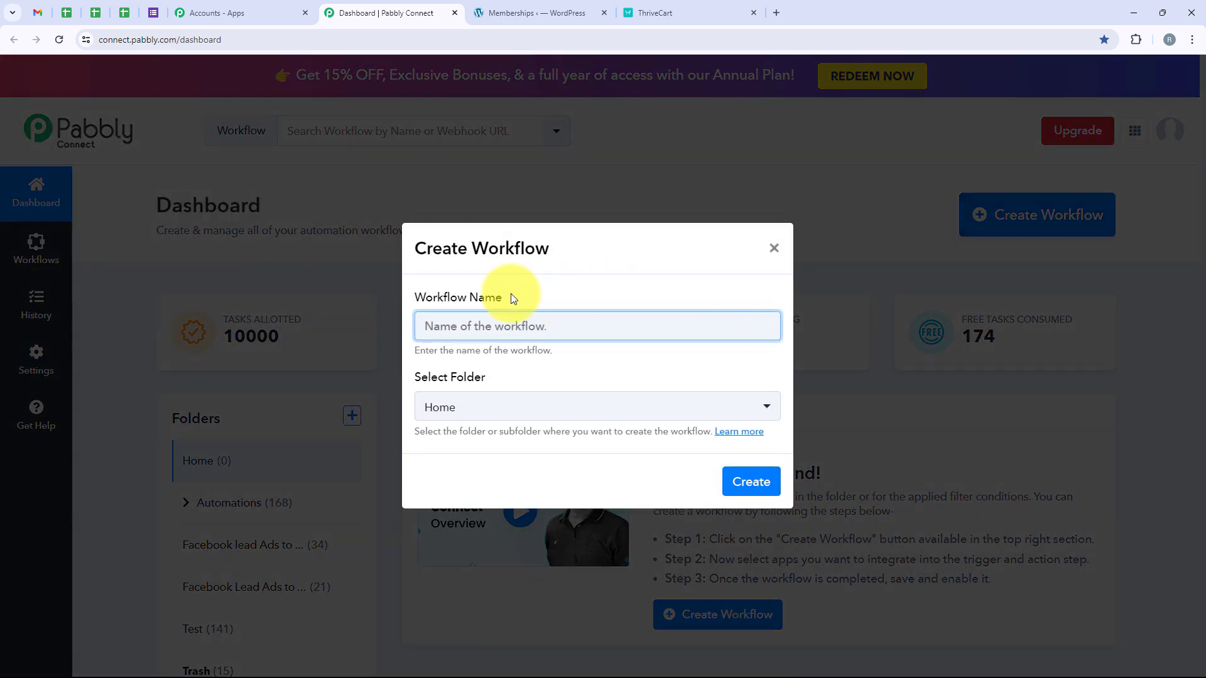
{"action": "left_click_drag", "start_coordinate": [514, 298], "coordinate": [415, 302]}
{"action": "left_click_drag", "start_coordinate": [497, 375], "coordinate": [416, 375]}
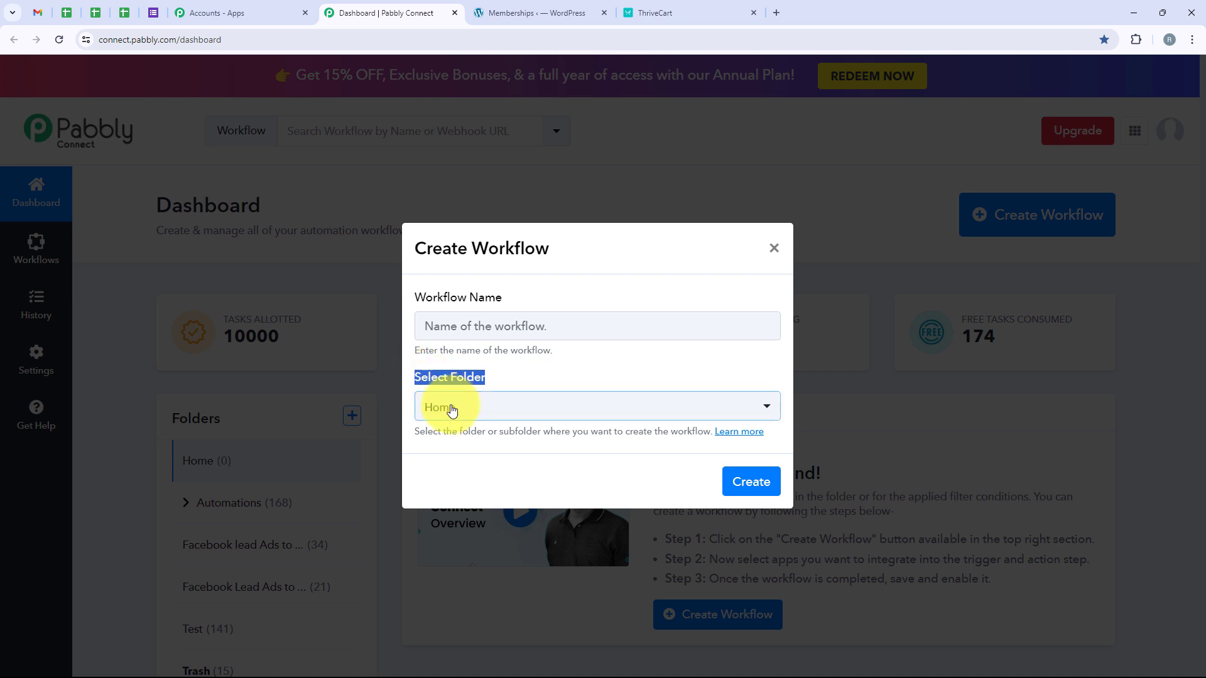
{"action": "left_click", "coordinate": [525, 408]}
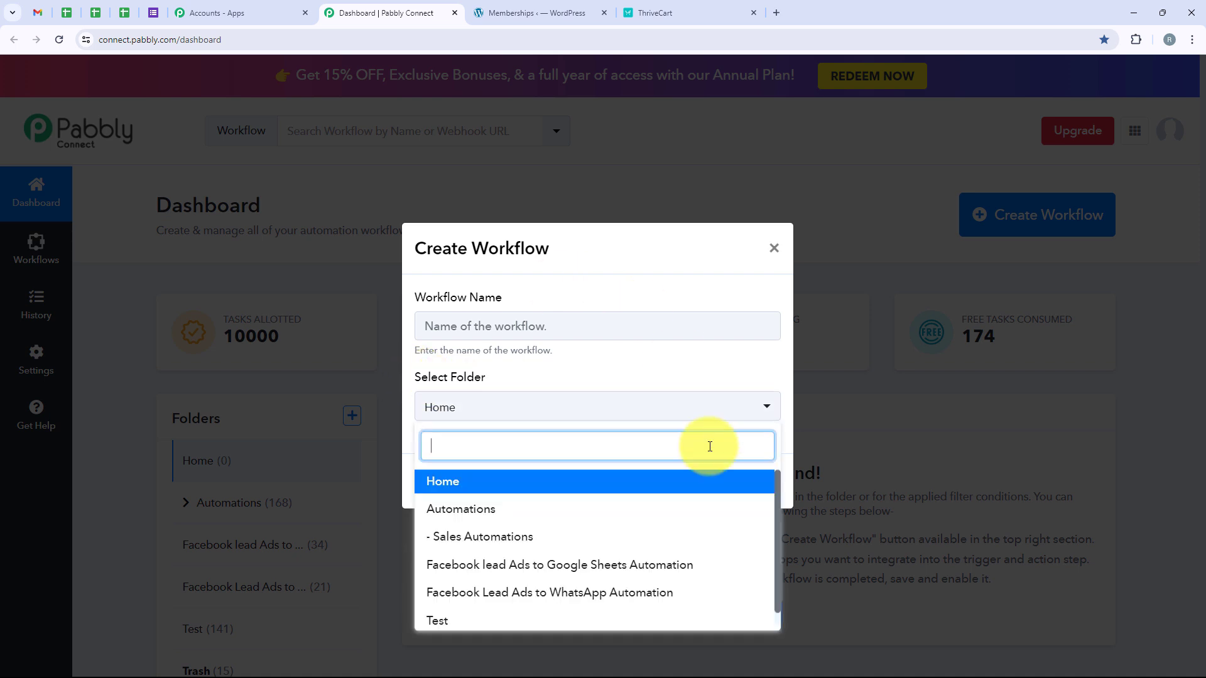
{"action": "left_click", "coordinate": [522, 517]}
{"action": "left_click", "coordinate": [485, 339]}
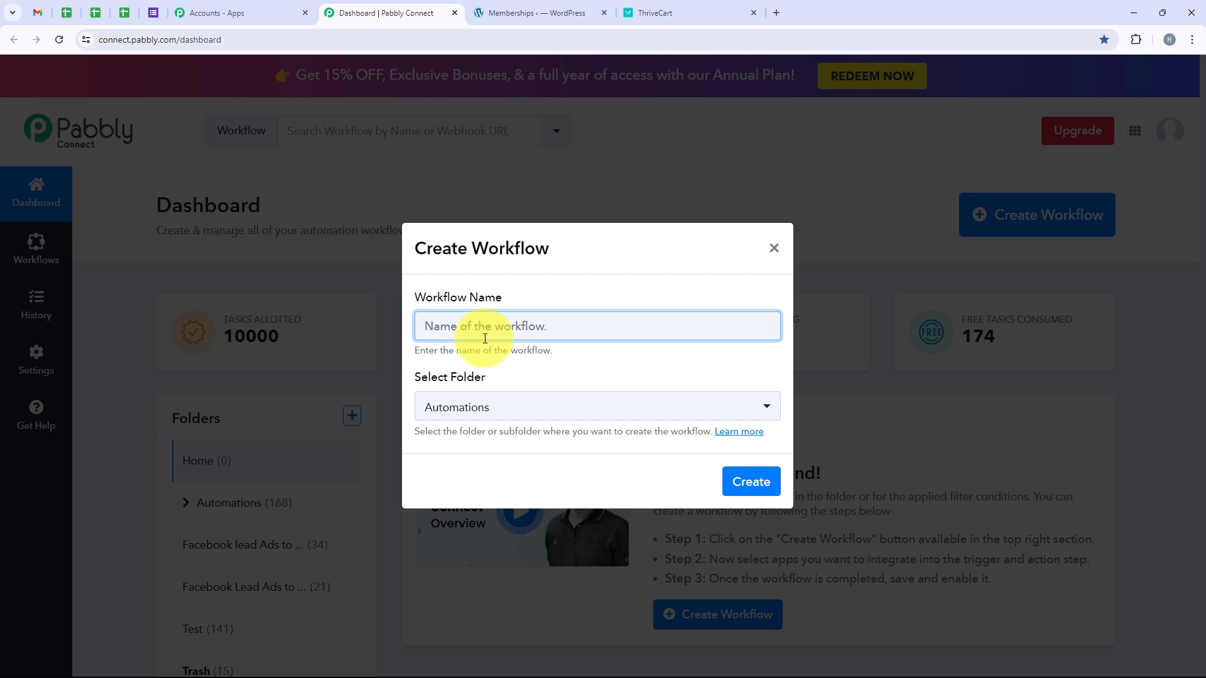
{"action": "type", "text": "Create MemberPress Member on ThriveCart Bump Purchase"}
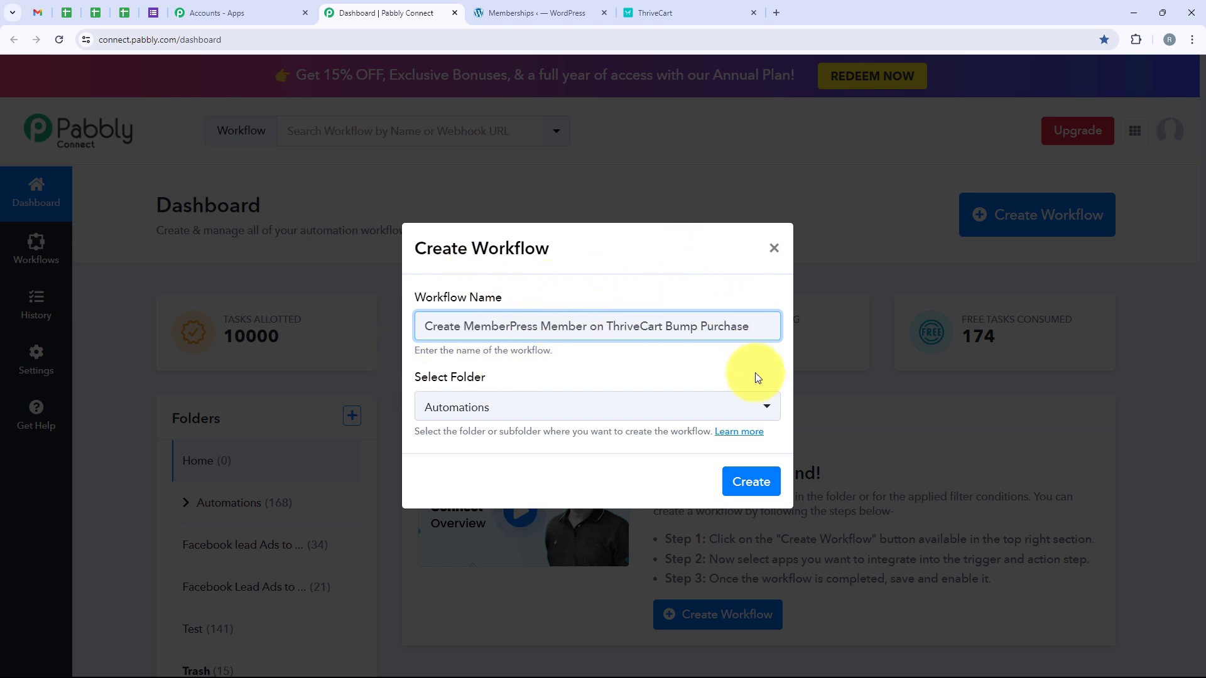
{"action": "left_click", "coordinate": [743, 480]}
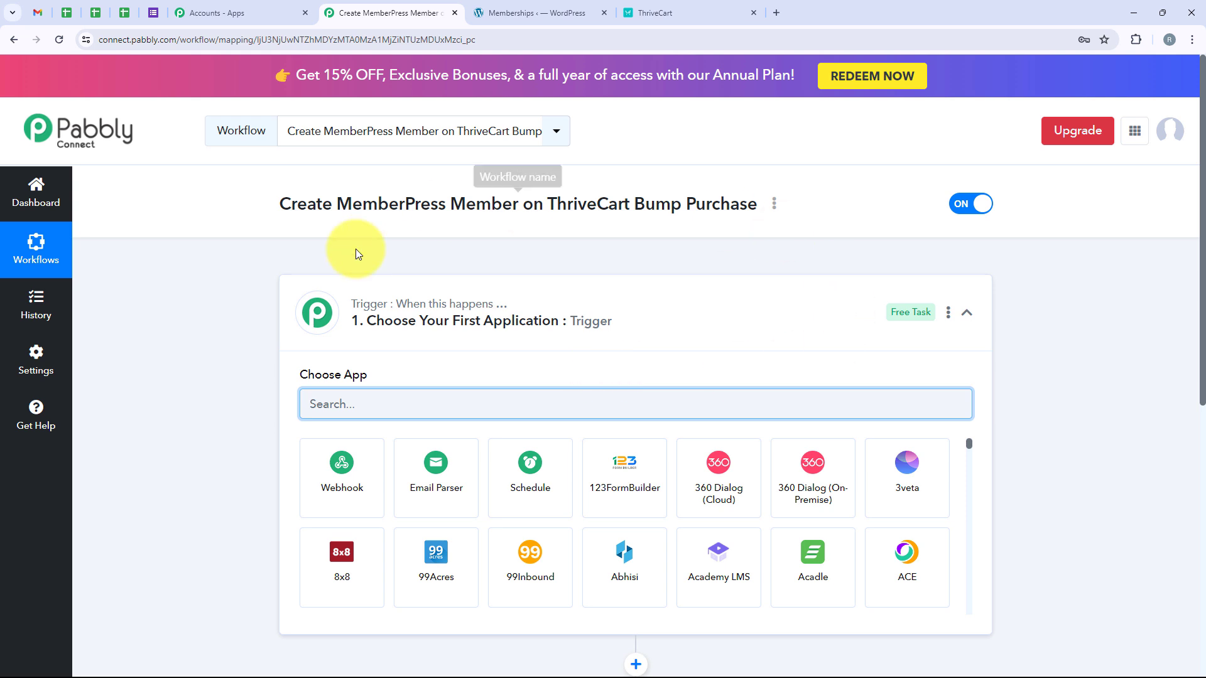
Search for ThriveCart and choose it as the trigger app
{"action": "left_click", "coordinate": [639, 315]}
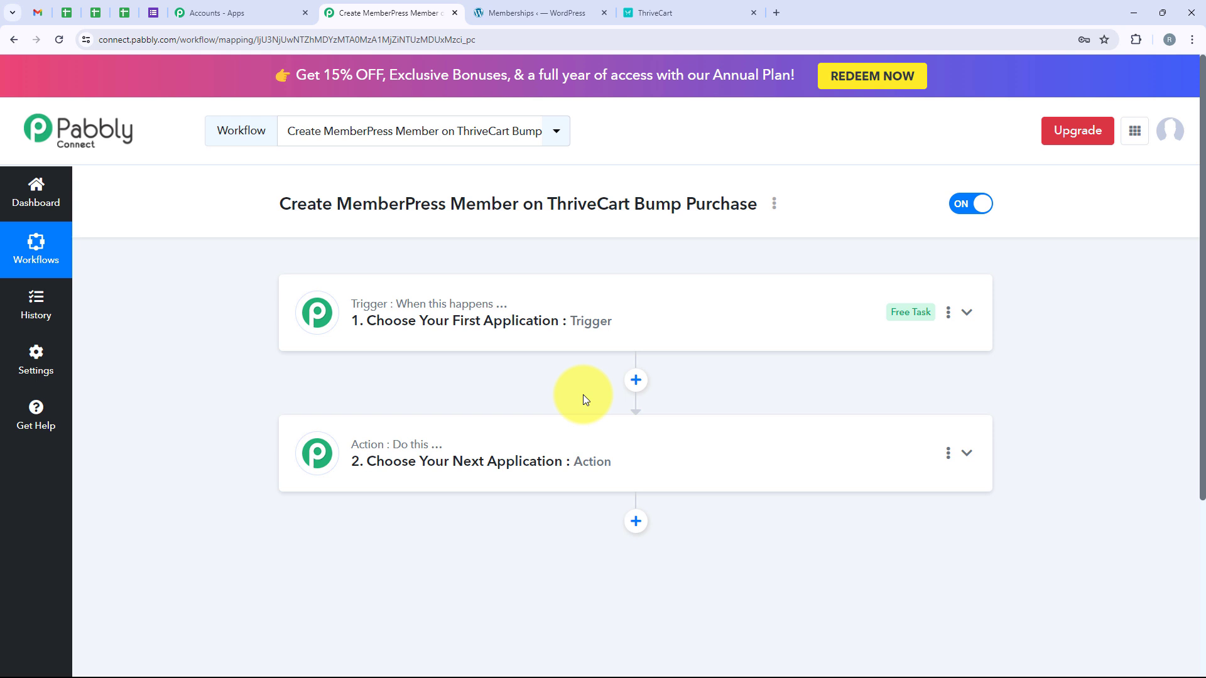
{"action": "left_click", "coordinate": [559, 347]}
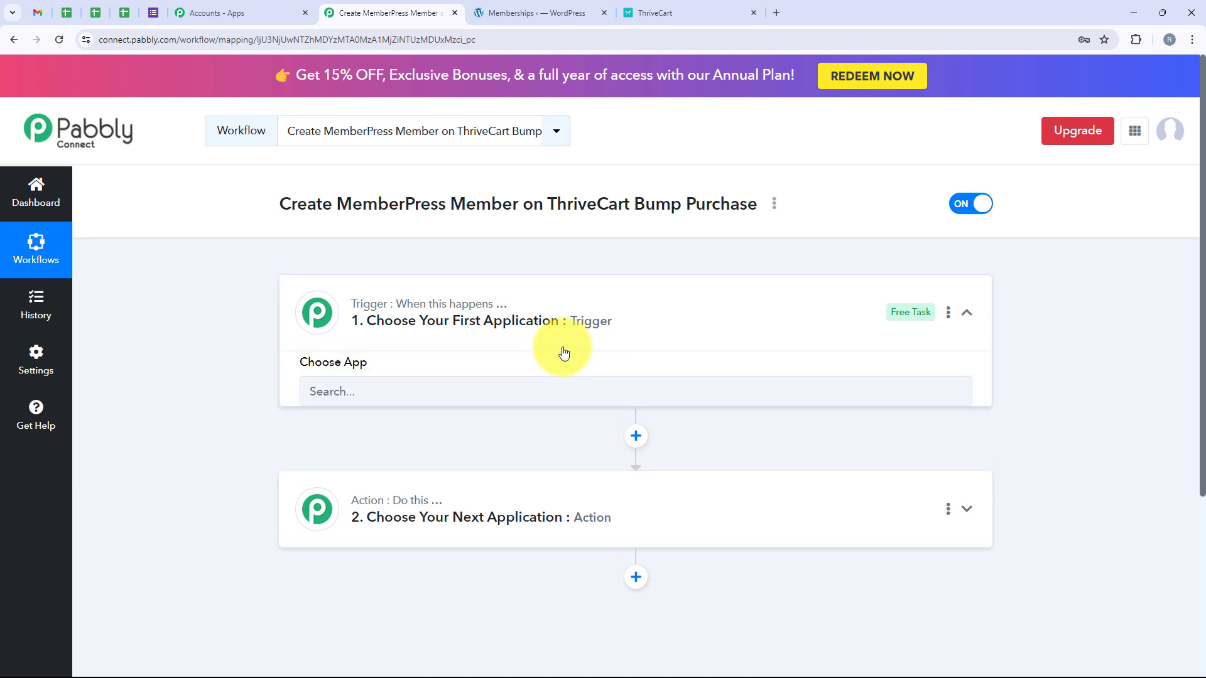
{"action": "left_click", "coordinate": [453, 401]}
{"action": "type", "text": "T"}
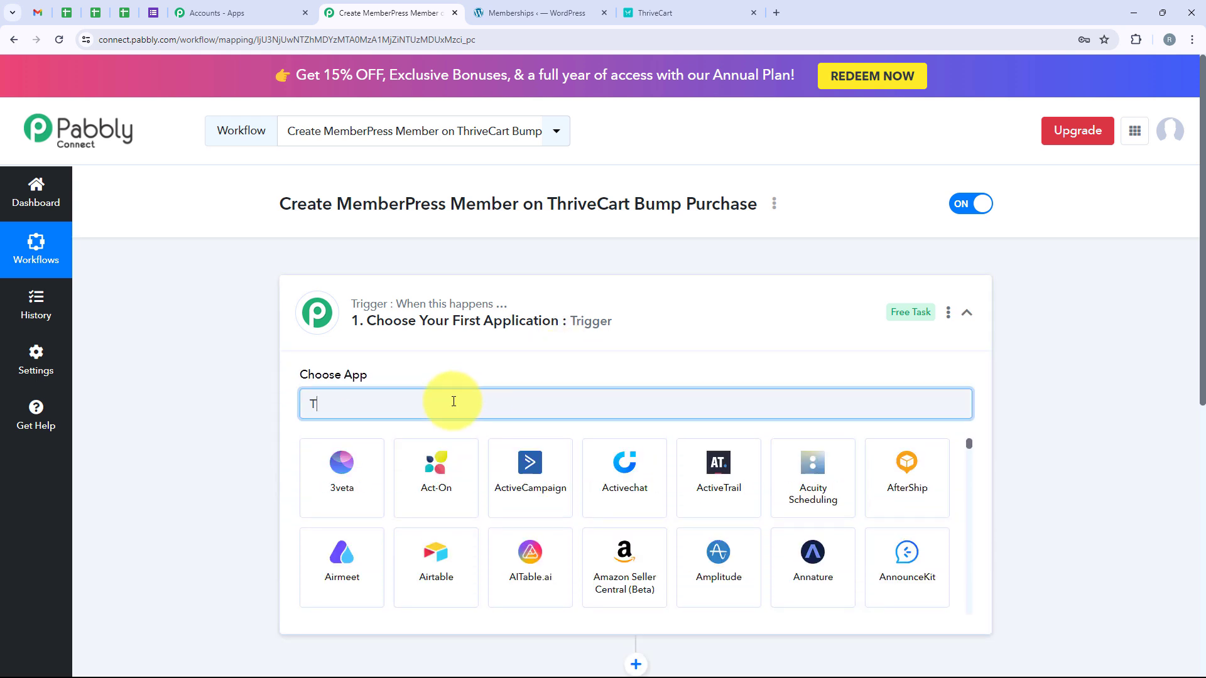
{"action": "type", "text": "hriv"}
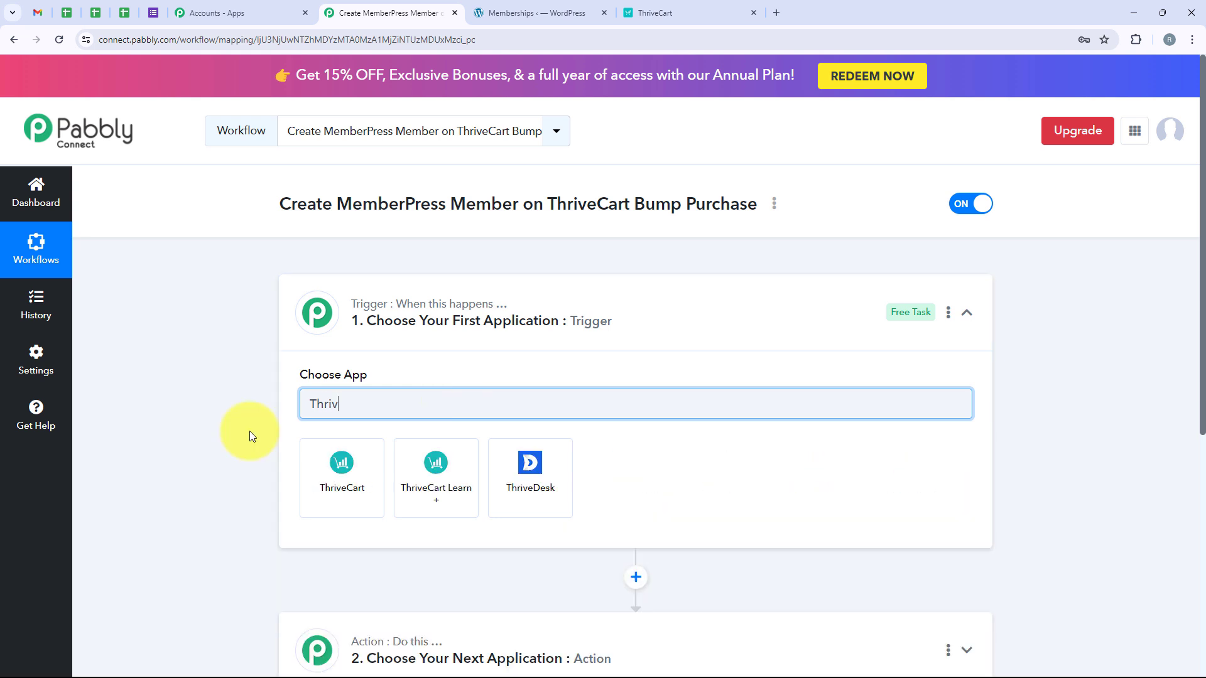
{"action": "type", "text": "eC"}
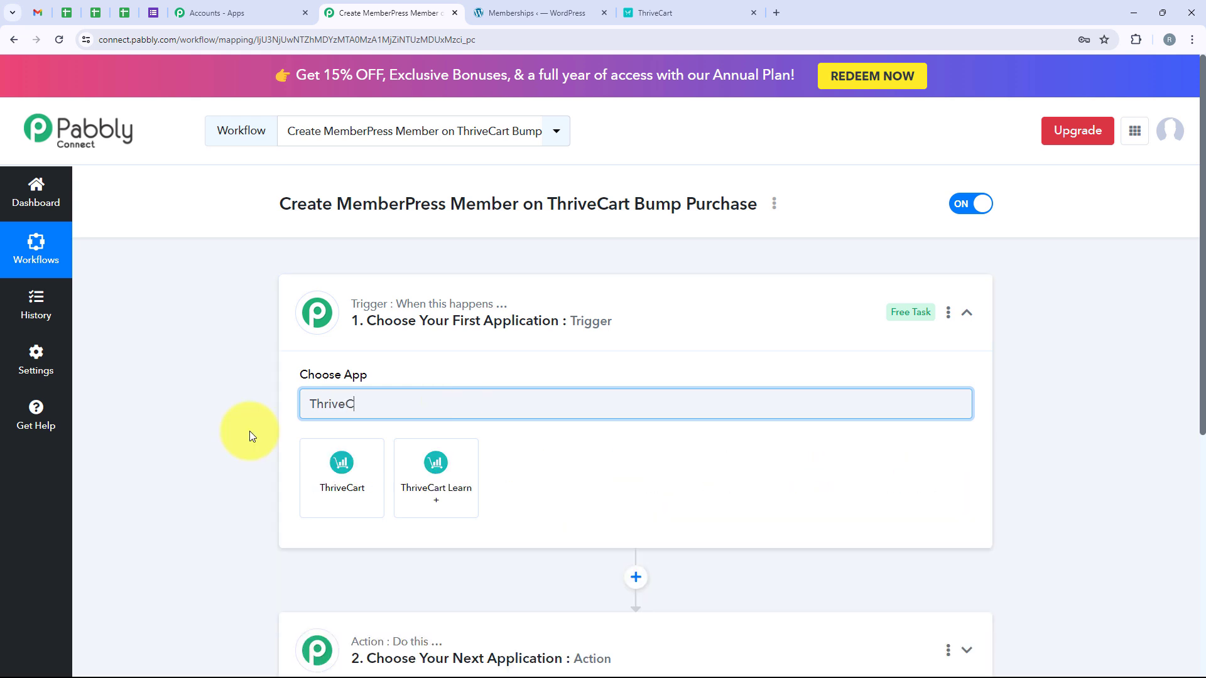
{"action": "type", "text": "art"}
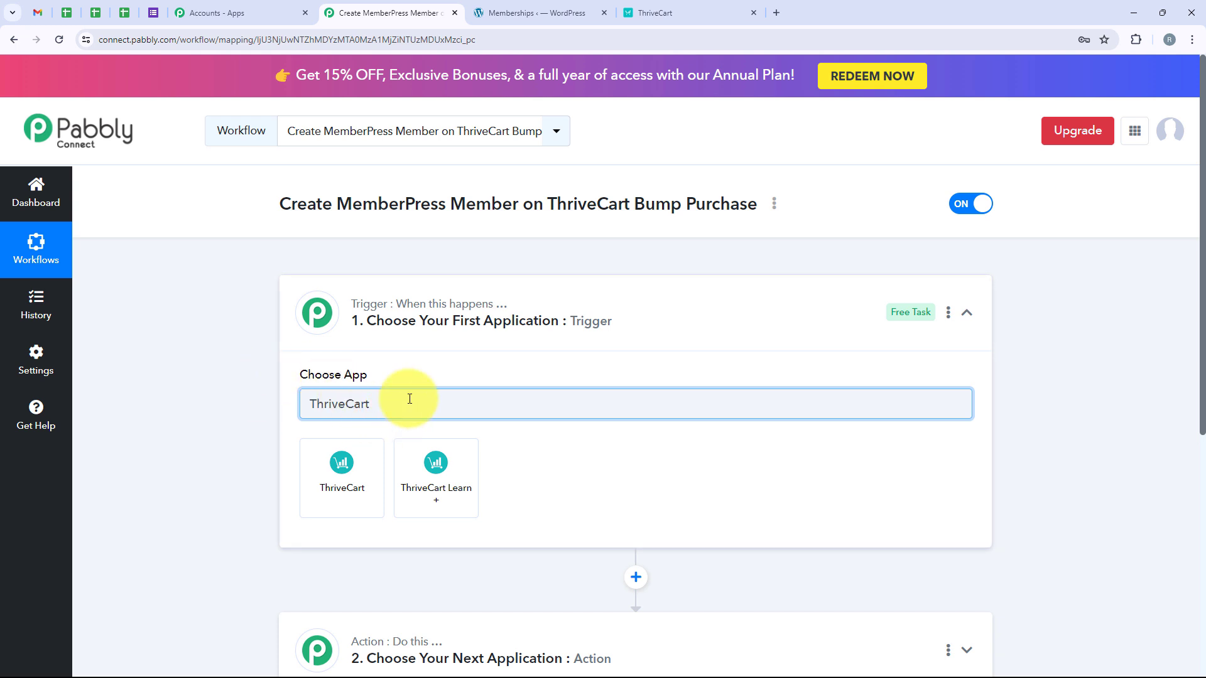
{"action": "left_click_drag", "start_coordinate": [409, 400], "coordinate": [302, 404]}
{"action": "left_click", "coordinate": [350, 483]}
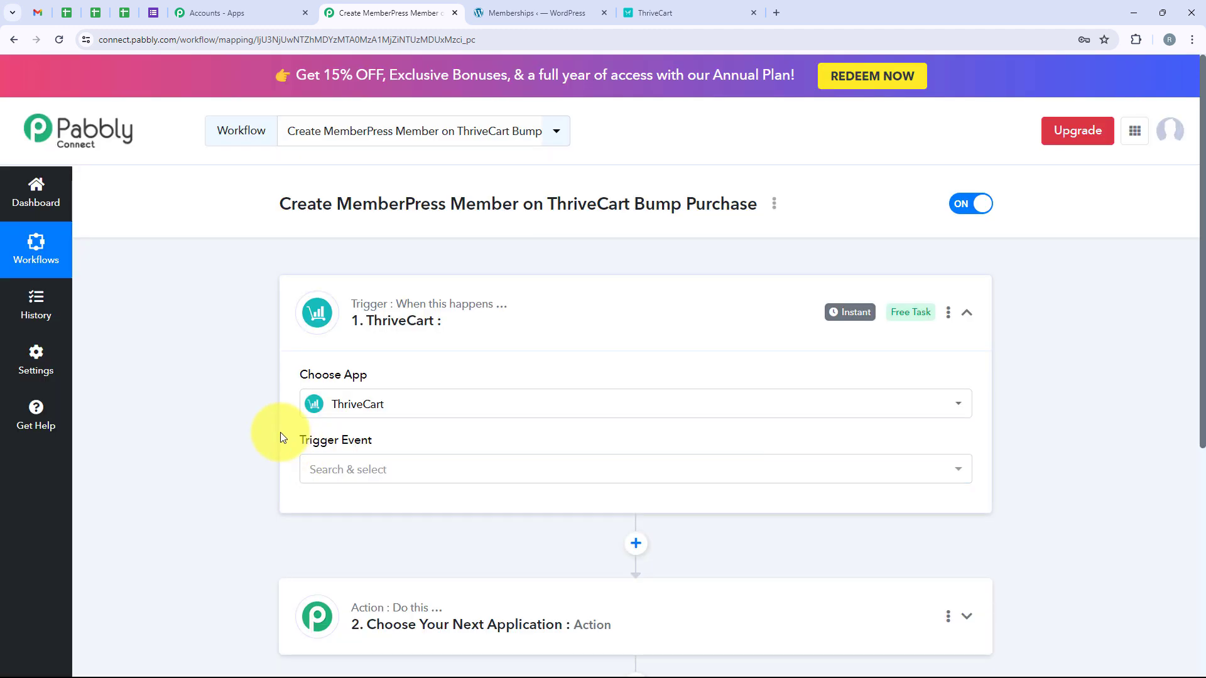
Set the ThriveCart trigger event to Bump Purchase
{"action": "left_click_drag", "start_coordinate": [283, 432], "coordinate": [424, 428]}
{"action": "left_click", "coordinate": [417, 468]}
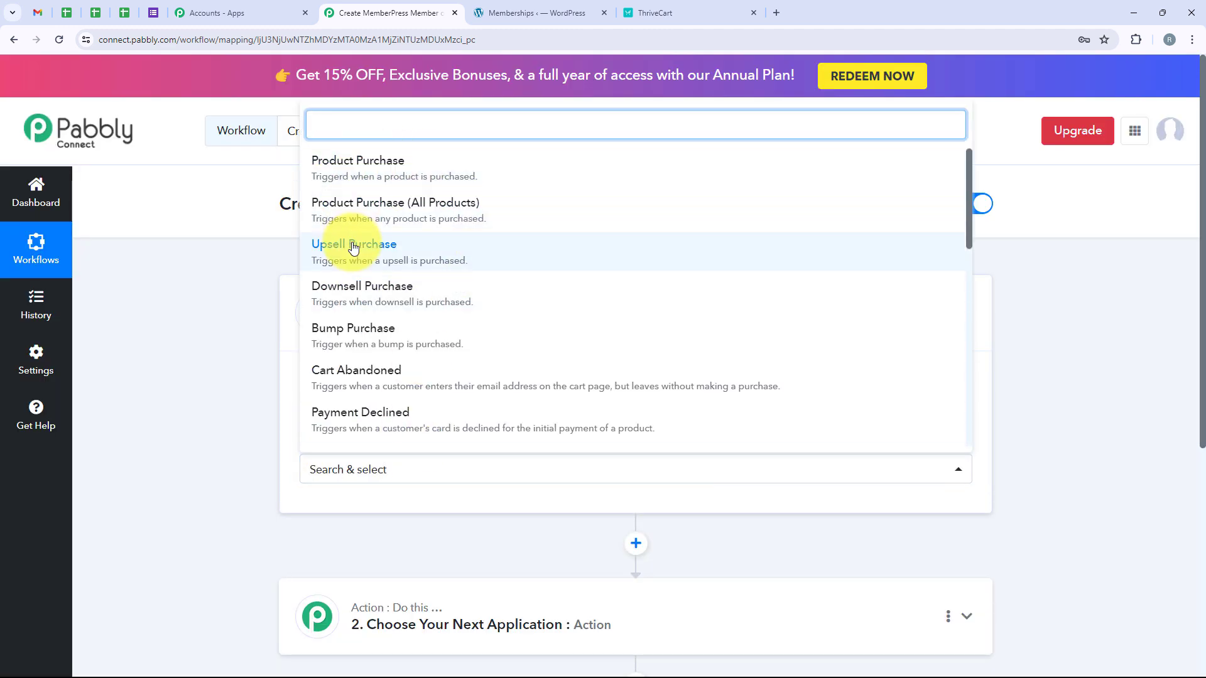
{"action": "scroll", "coordinate": [352, 245], "scroll_direction": "down", "scroll_amount": 1}
{"action": "left_click", "coordinate": [559, 288]}
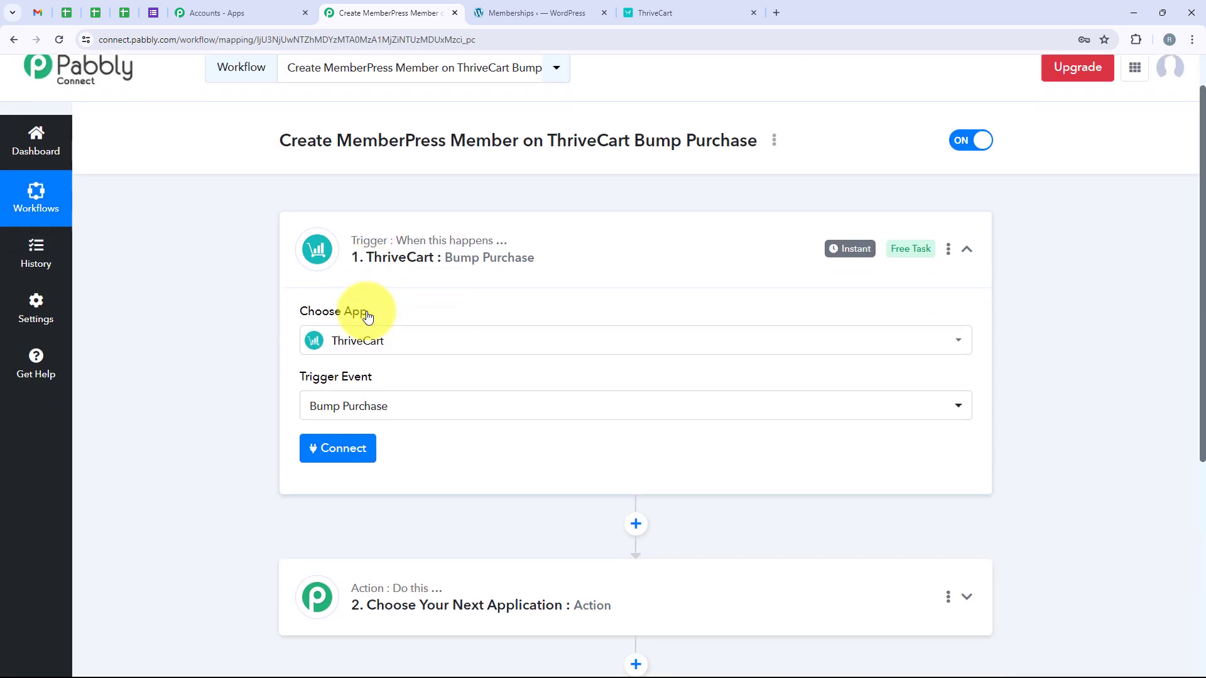
{"action": "scroll", "coordinate": [354, 352], "scroll_direction": "down", "scroll_amount": 1}
Start a new ThriveCart account connection named ThriveCart #2, showing its Token field
{"action": "left_click", "coordinate": [350, 395]}
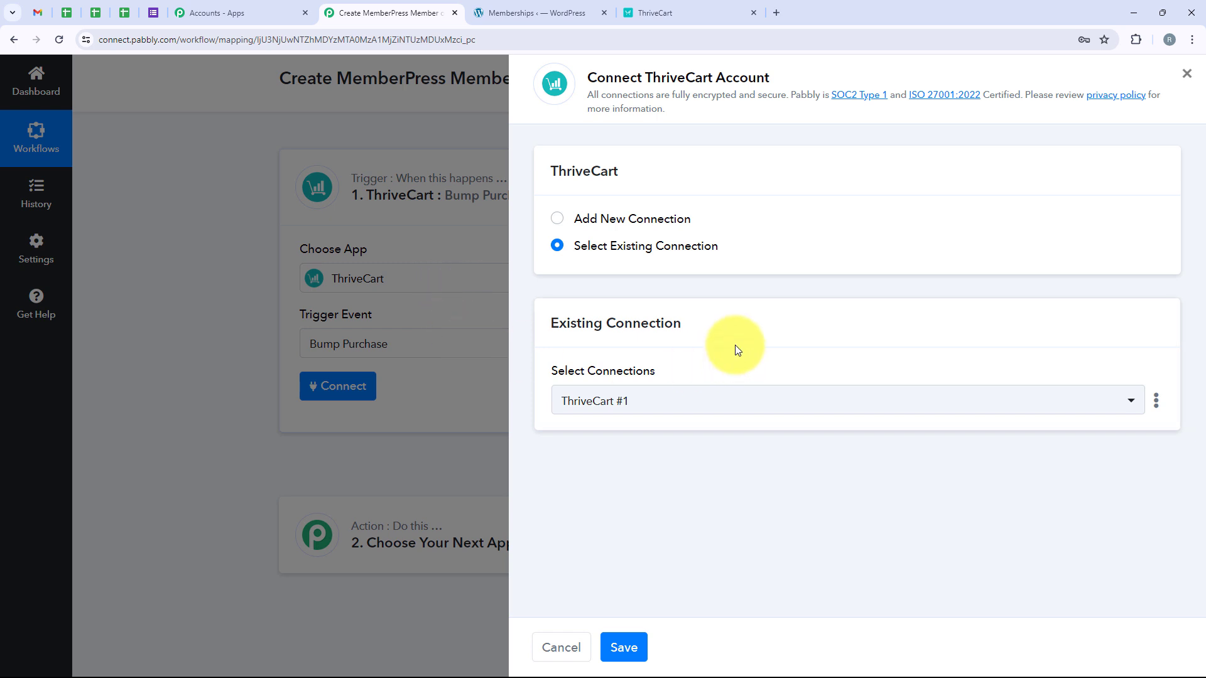
{"action": "left_click", "coordinate": [579, 221]}
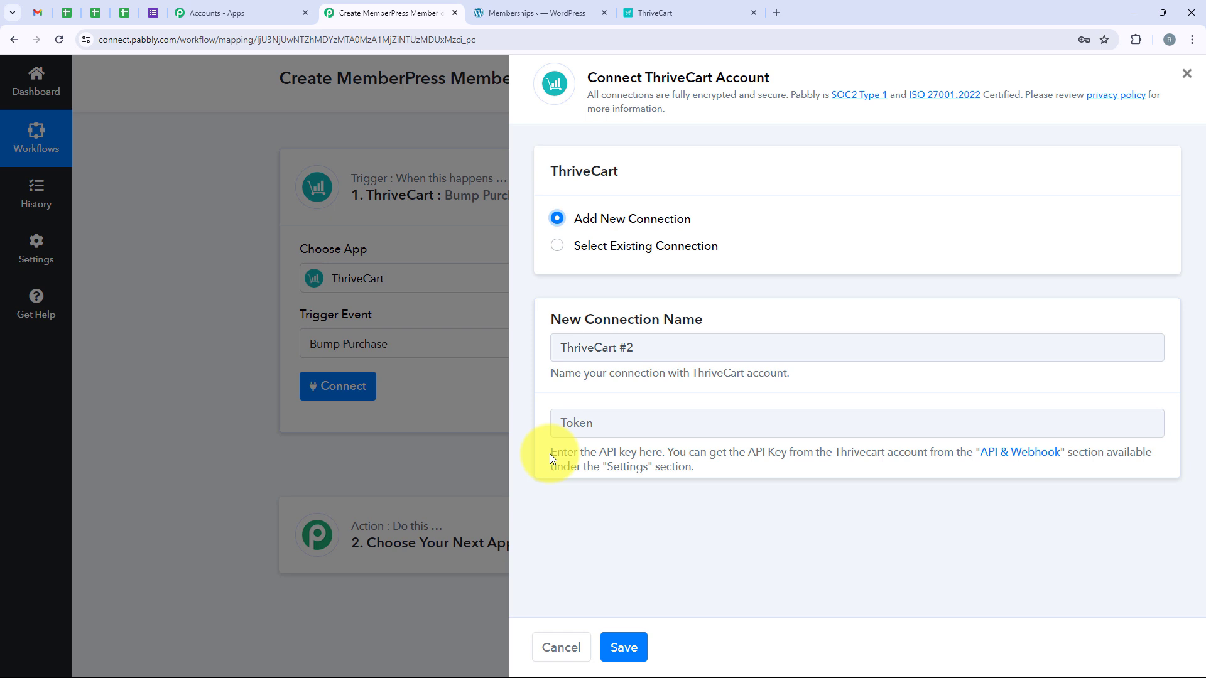
{"action": "left_click_drag", "start_coordinate": [549, 454], "coordinate": [667, 453]}
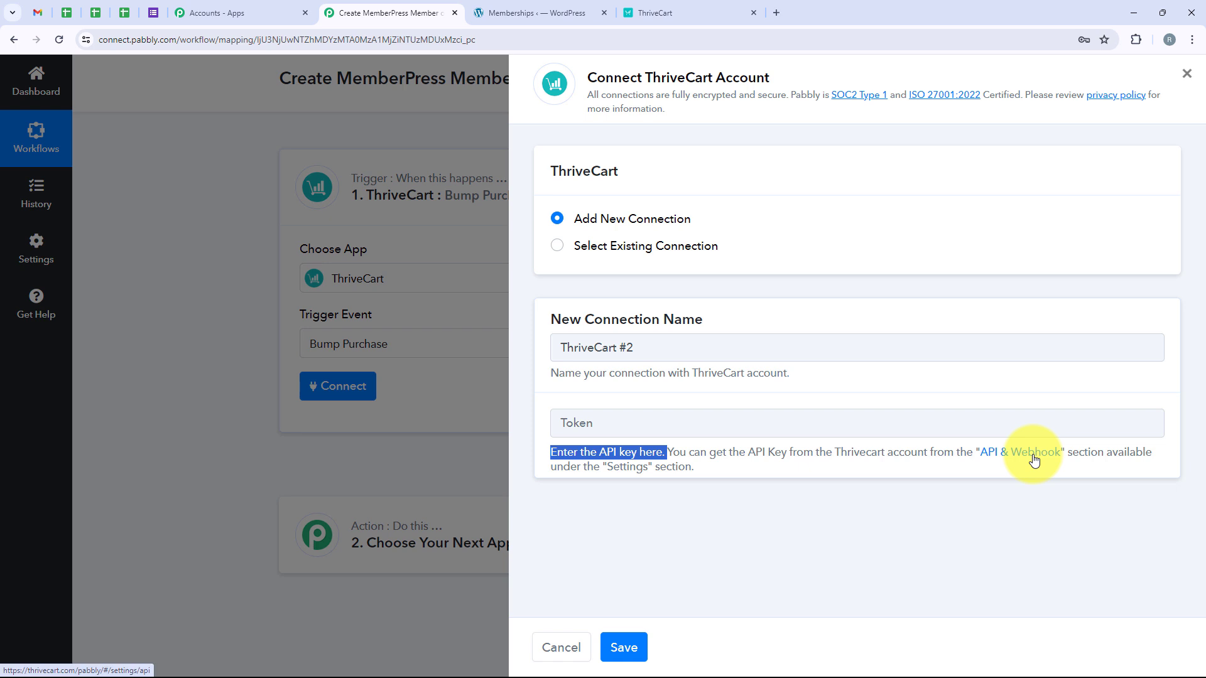
Copy the full Testing API key from ThriveCart's API & webhooks > API keys
{"action": "left_click", "coordinate": [984, 459]}
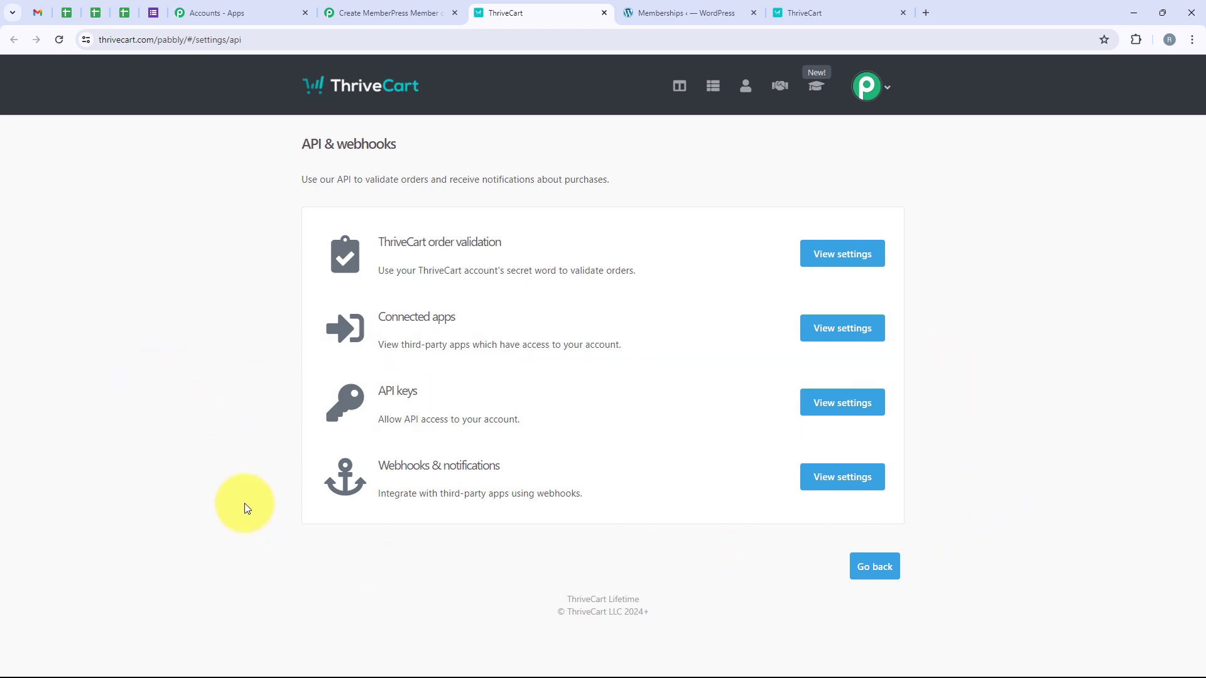
{"action": "left_click", "coordinate": [817, 7]}
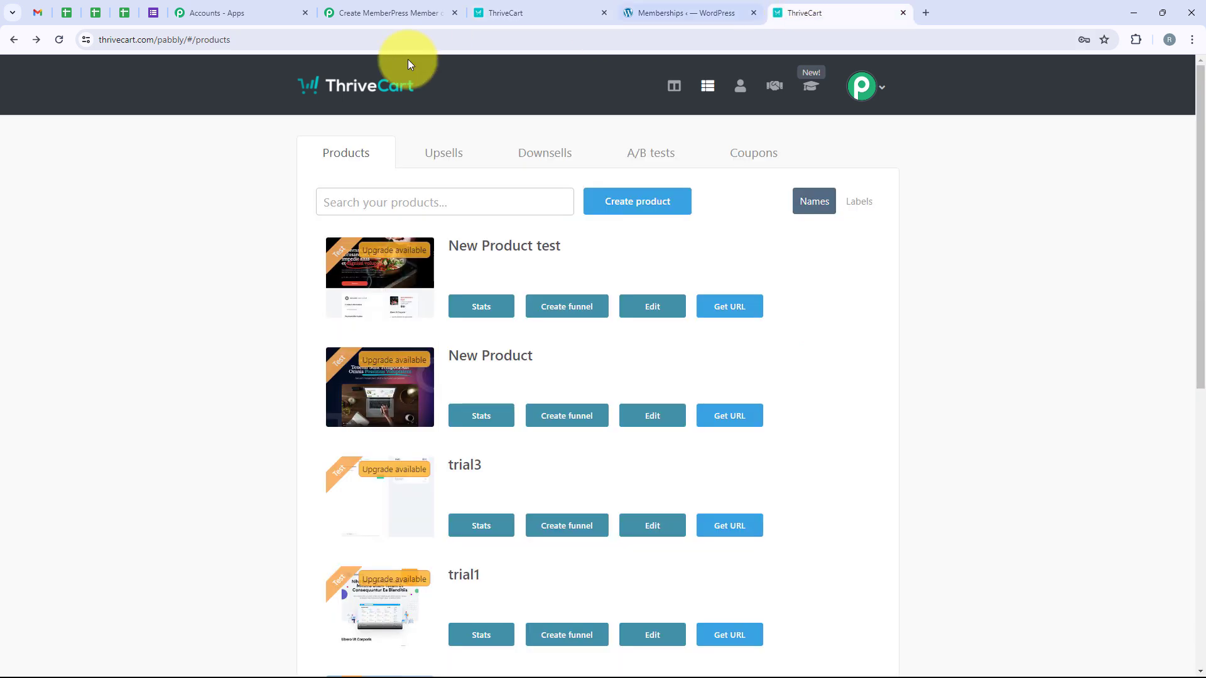
{"action": "left_click", "coordinate": [502, 8]}
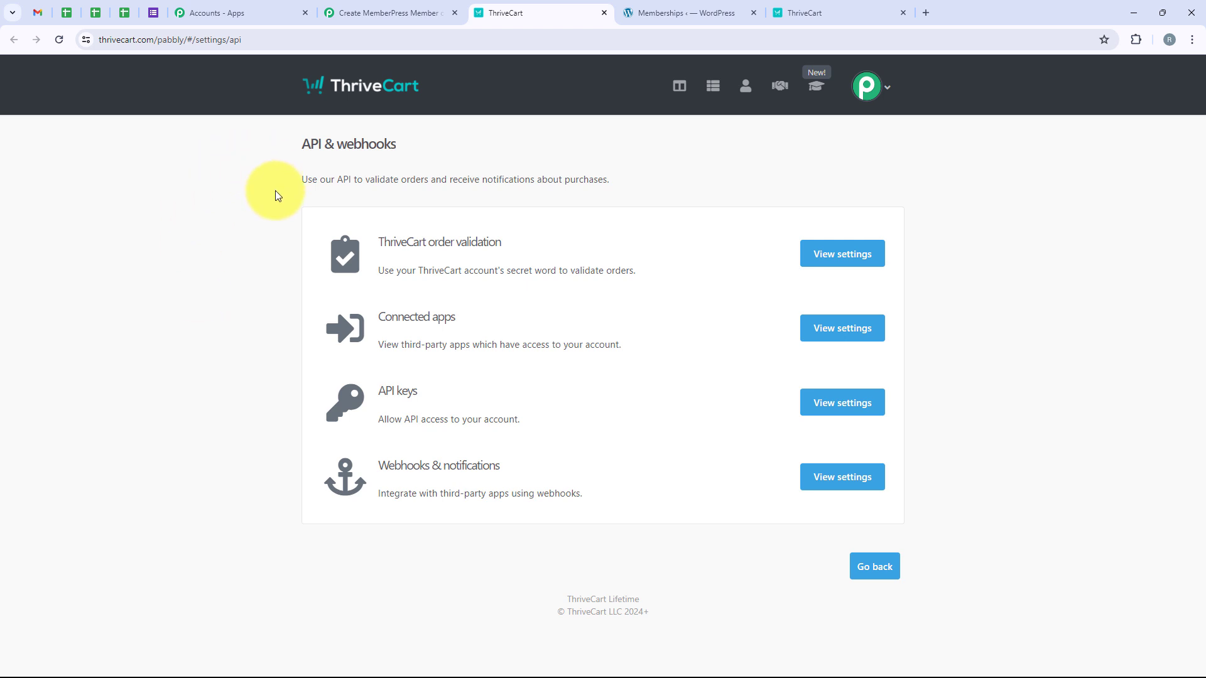
{"action": "left_click", "coordinate": [402, 11]}
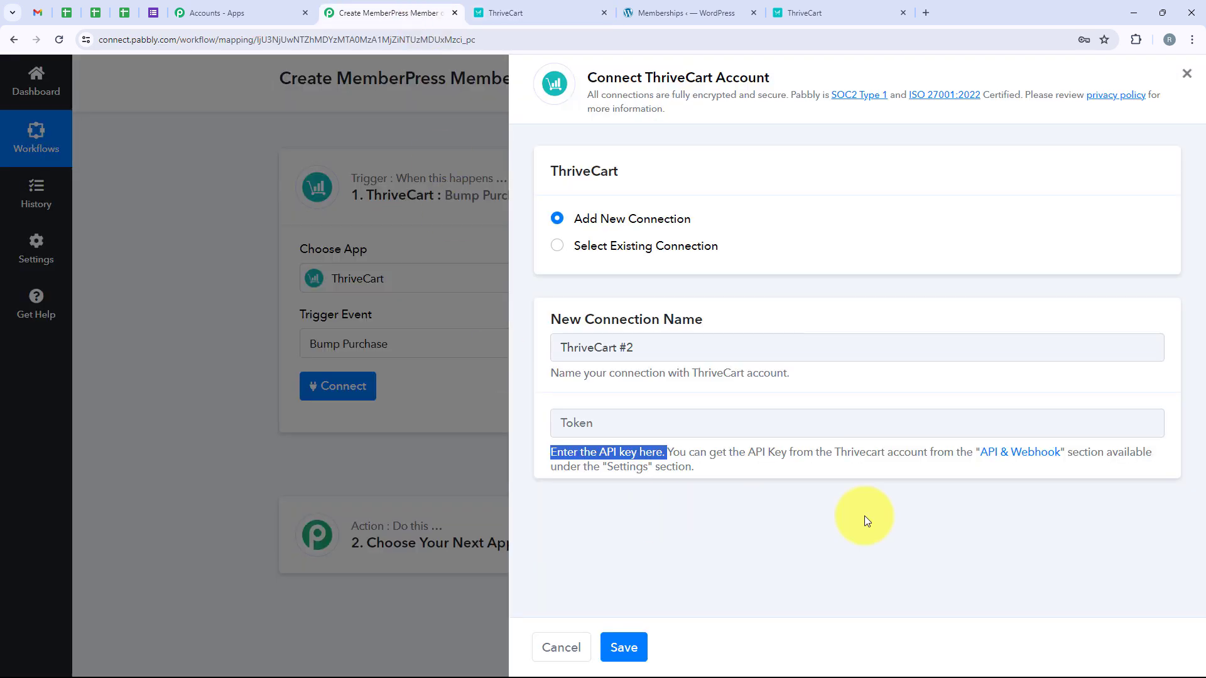
{"action": "left_click", "coordinate": [552, 7]}
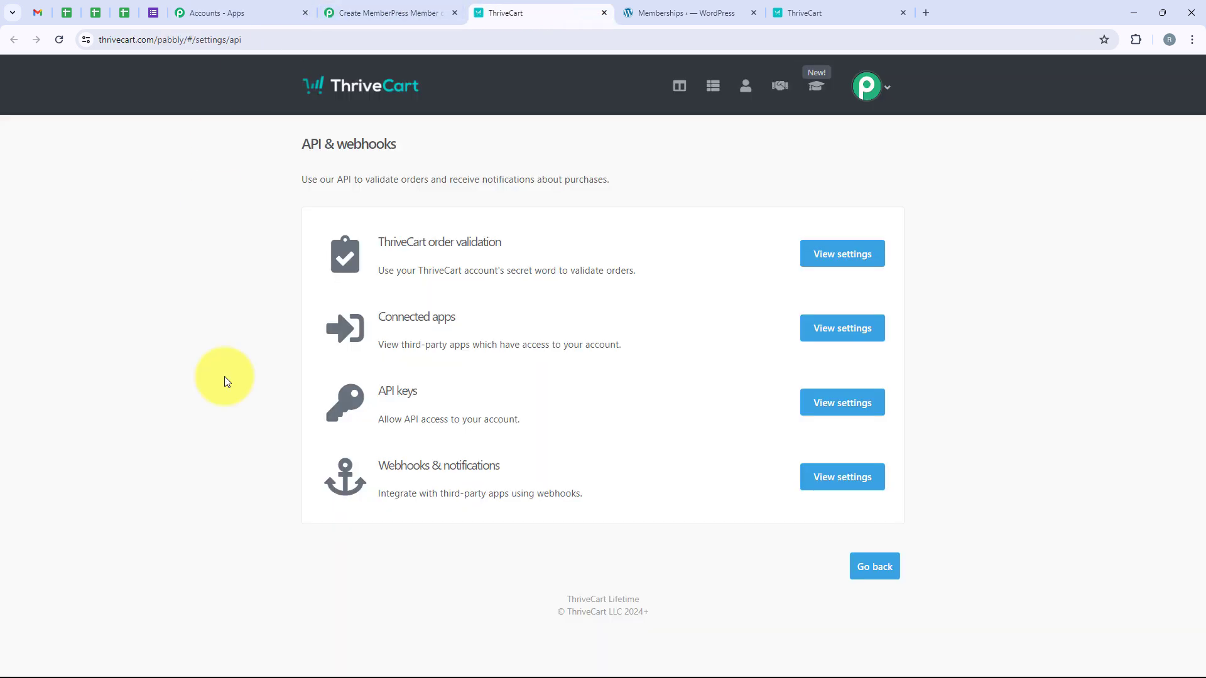
{"action": "left_click", "coordinate": [856, 406]}
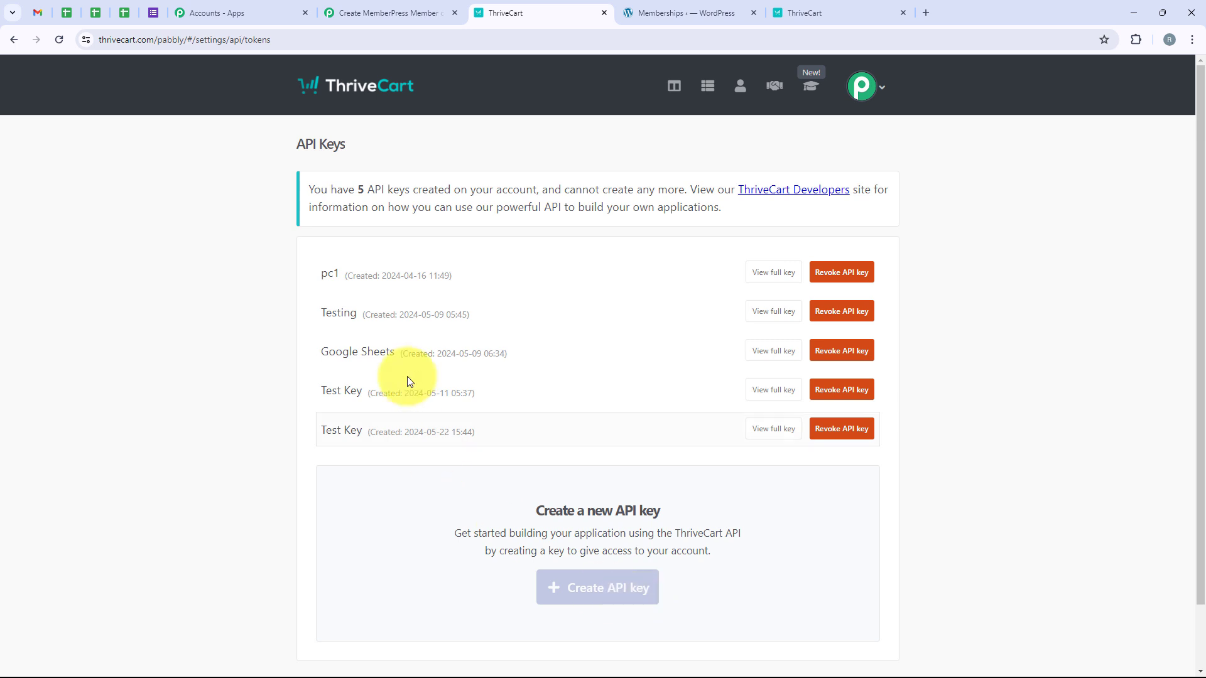
{"action": "left_click", "coordinate": [765, 322]}
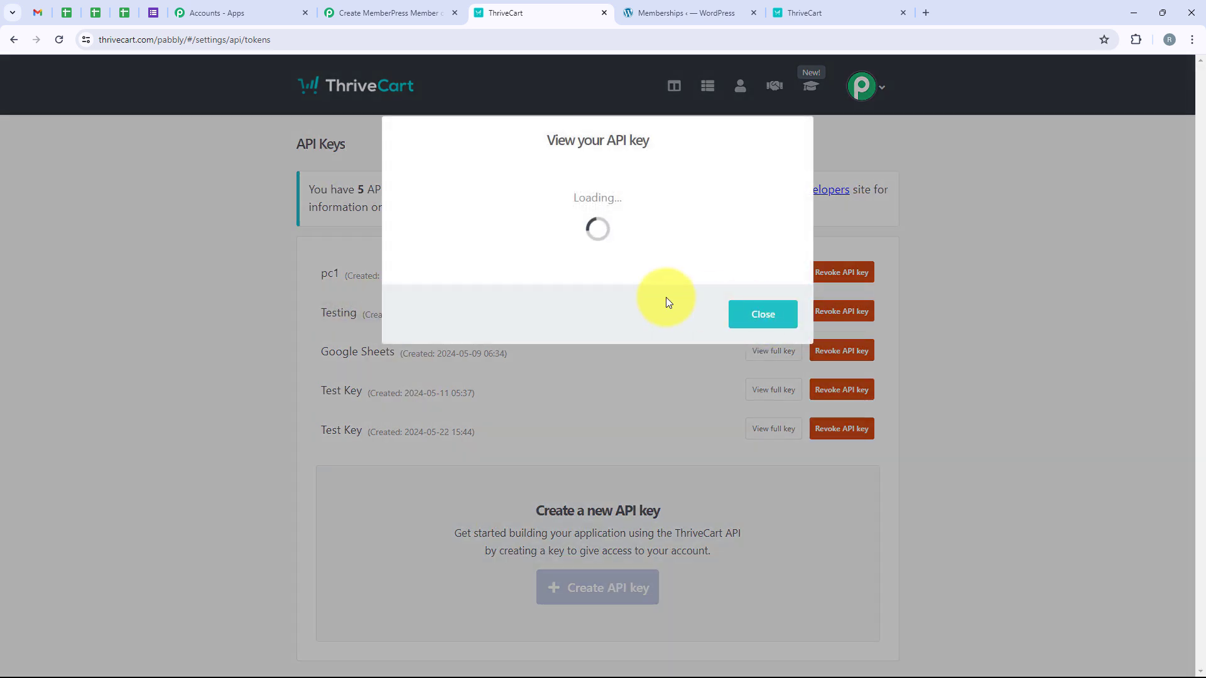
{"action": "left_click", "coordinate": [760, 202]}
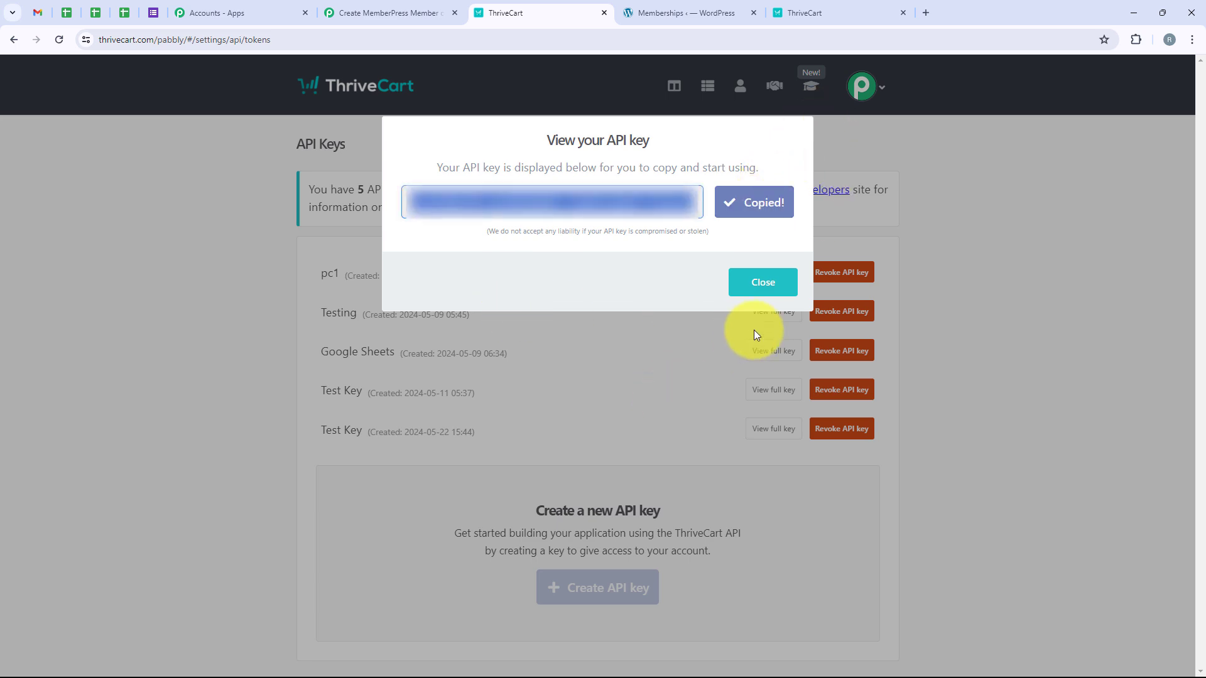
{"action": "left_click", "coordinate": [759, 289]}
{"action": "left_click", "coordinate": [384, 8]}
Paste the API key as the token and save the ThriveCart #2 connection
{"action": "left_click", "coordinate": [628, 418]}
{"action": "key", "text": "ctrl+v"}
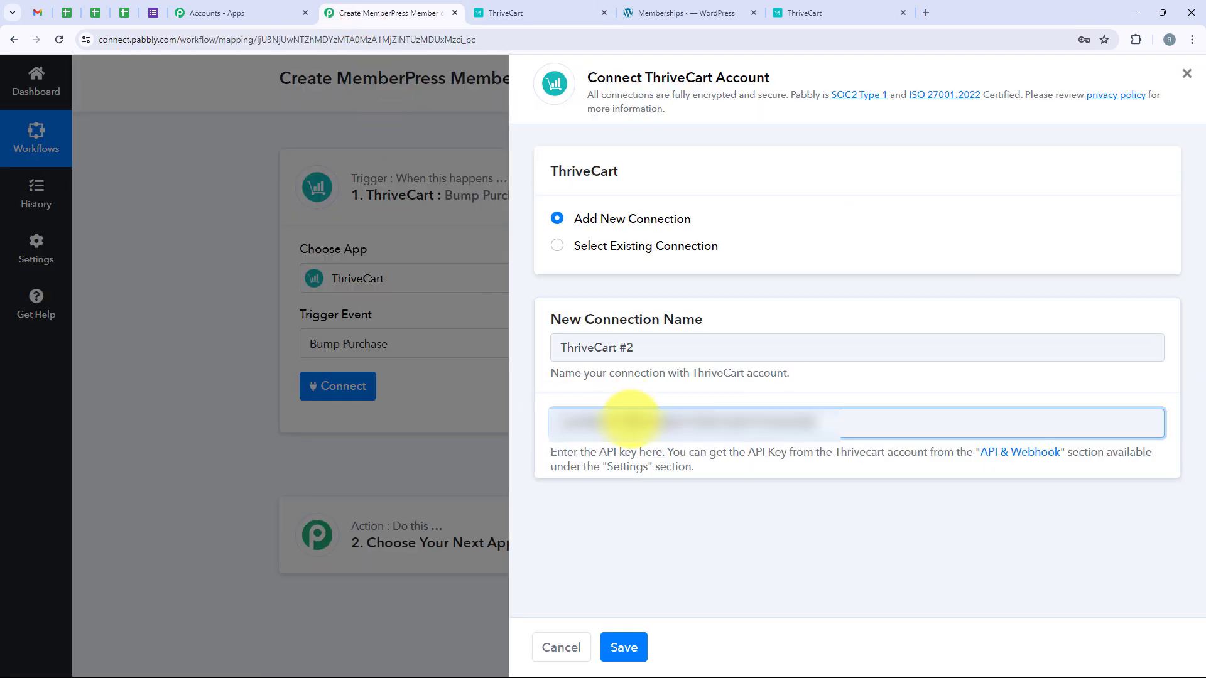
{"action": "left_click", "coordinate": [636, 650]}
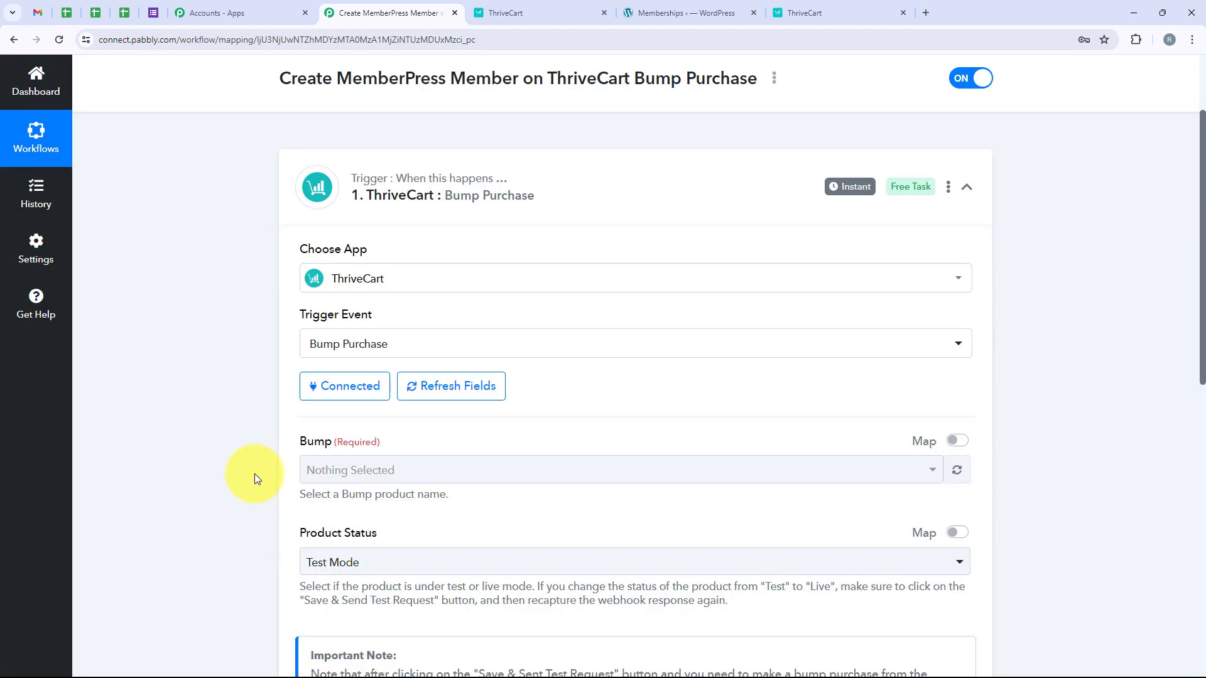
Review the connected trigger's Bump and Product Status fields
{"action": "scroll", "coordinate": [427, 251], "scroll_direction": "up", "scroll_amount": 2}
{"action": "scroll", "coordinate": [562, 448], "scroll_direction": "down", "scroll_amount": 3}
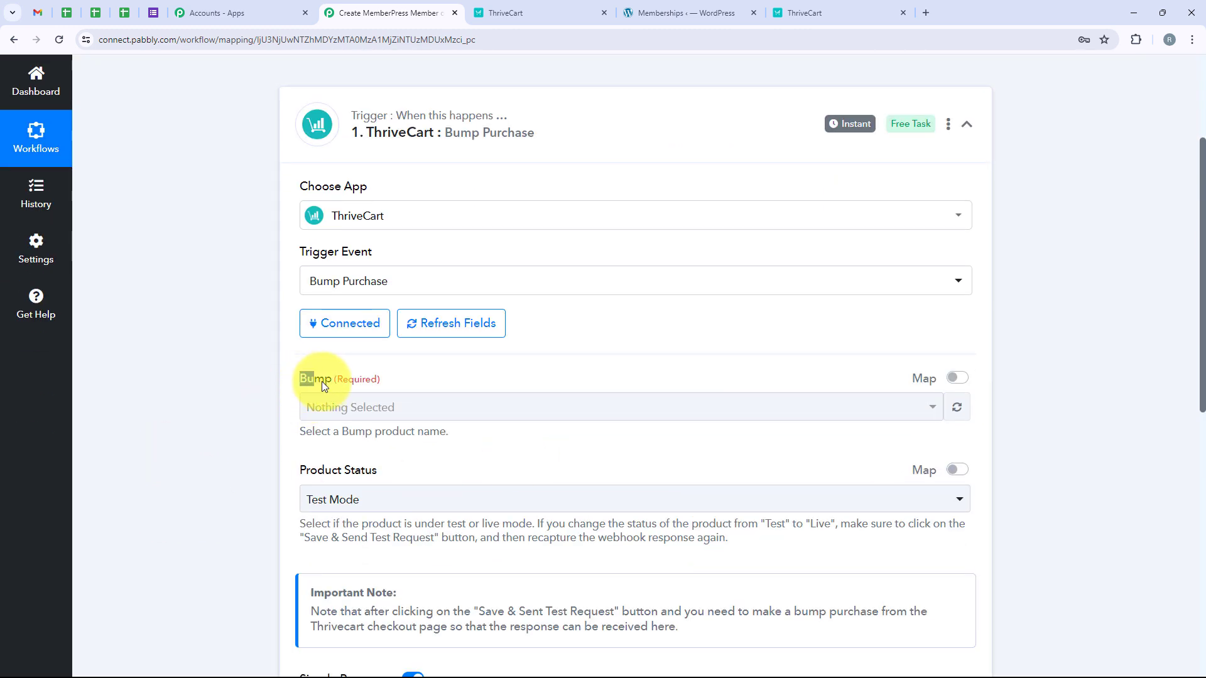
{"action": "left_click_drag", "start_coordinate": [321, 384], "coordinate": [331, 380]}
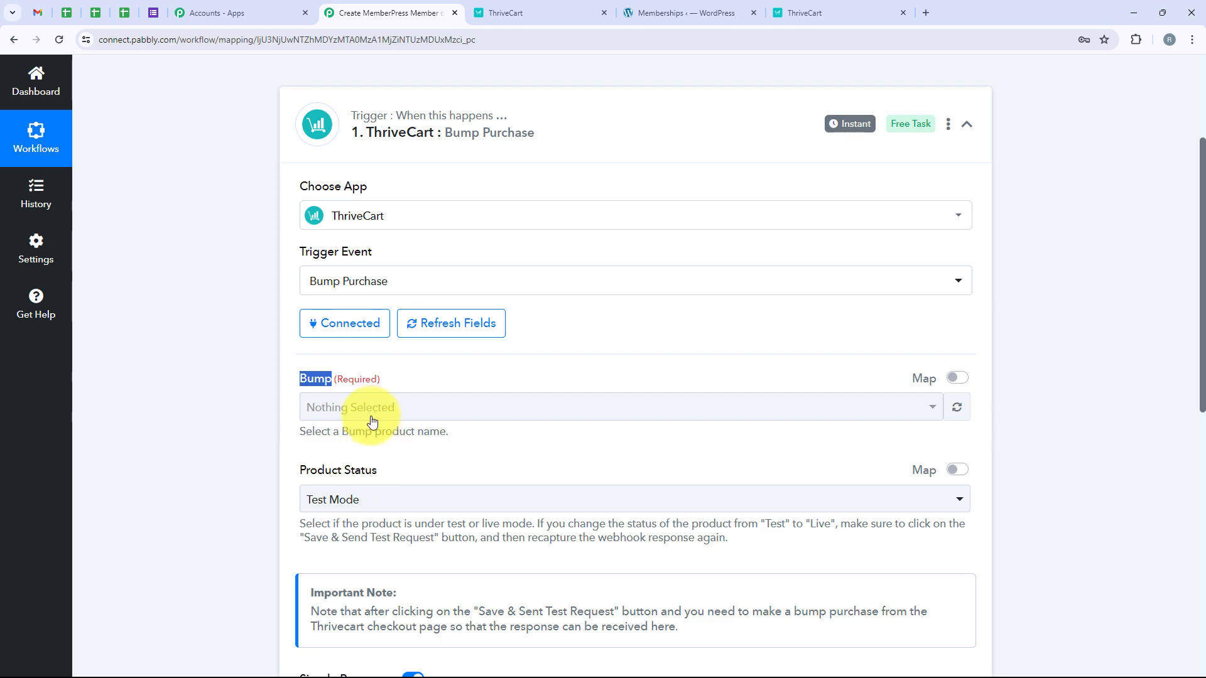
{"action": "left_click", "coordinate": [258, 419]}
{"action": "scroll", "coordinate": [278, 431], "scroll_direction": "up", "scroll_amount": 2}
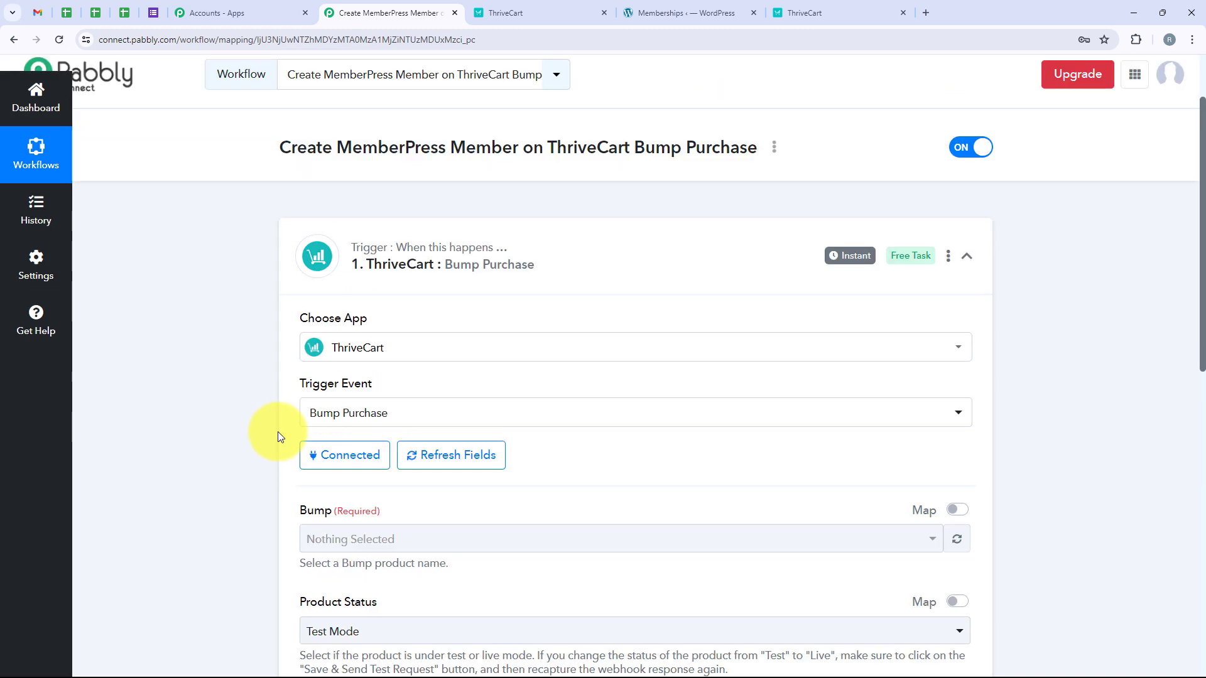
Copy the Advanced PHP product's checkout URL and paste it into a new tab
{"action": "left_click", "coordinate": [812, 13]}
{"action": "scroll", "coordinate": [281, 370], "scroll_direction": "up", "scroll_amount": 4}
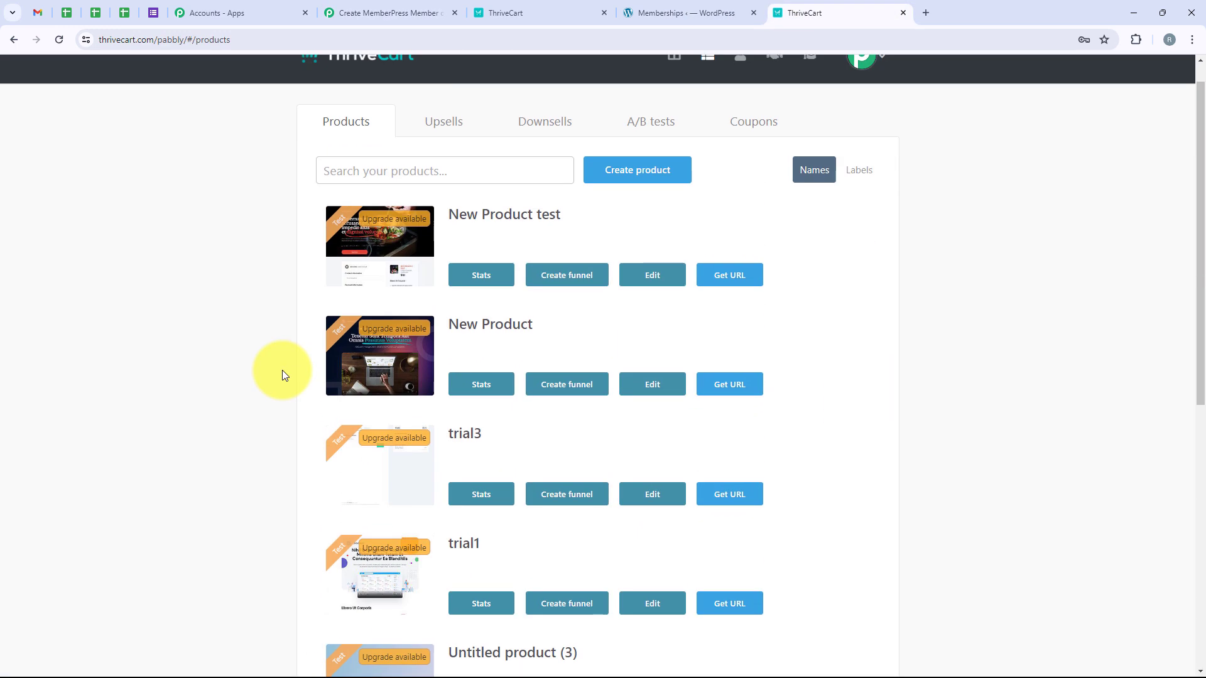
{"action": "scroll", "coordinate": [282, 371], "scroll_direction": "down", "scroll_amount": 8}
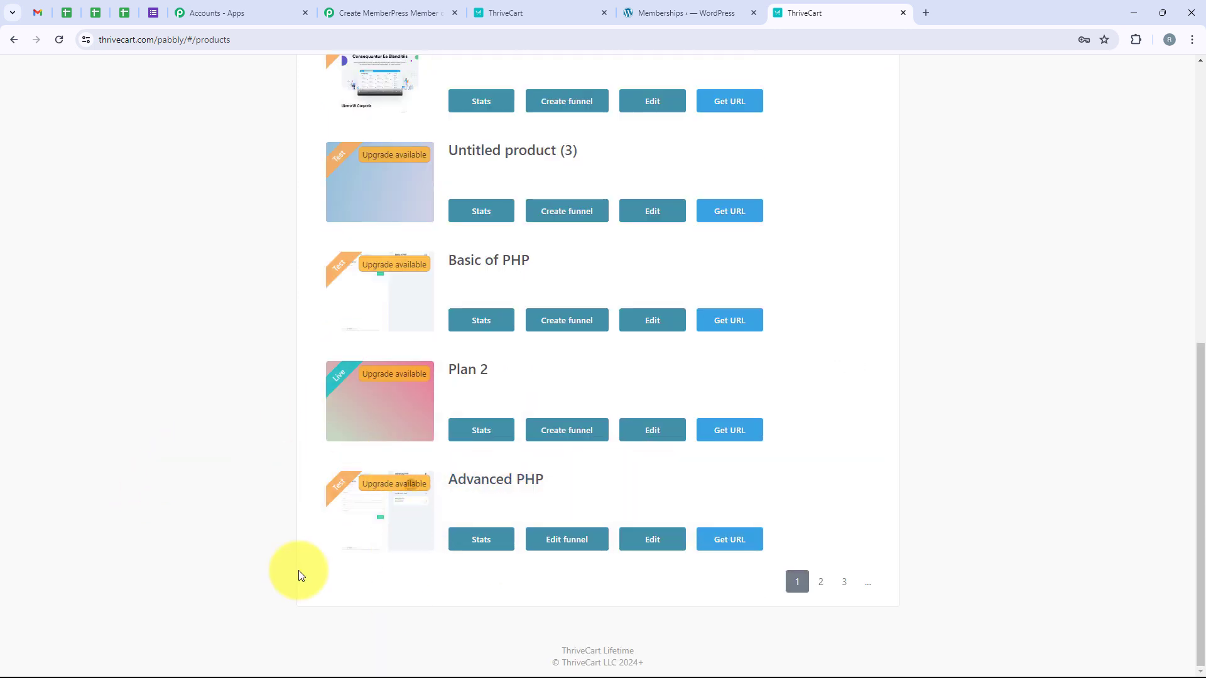
{"action": "left_click", "coordinate": [732, 545]}
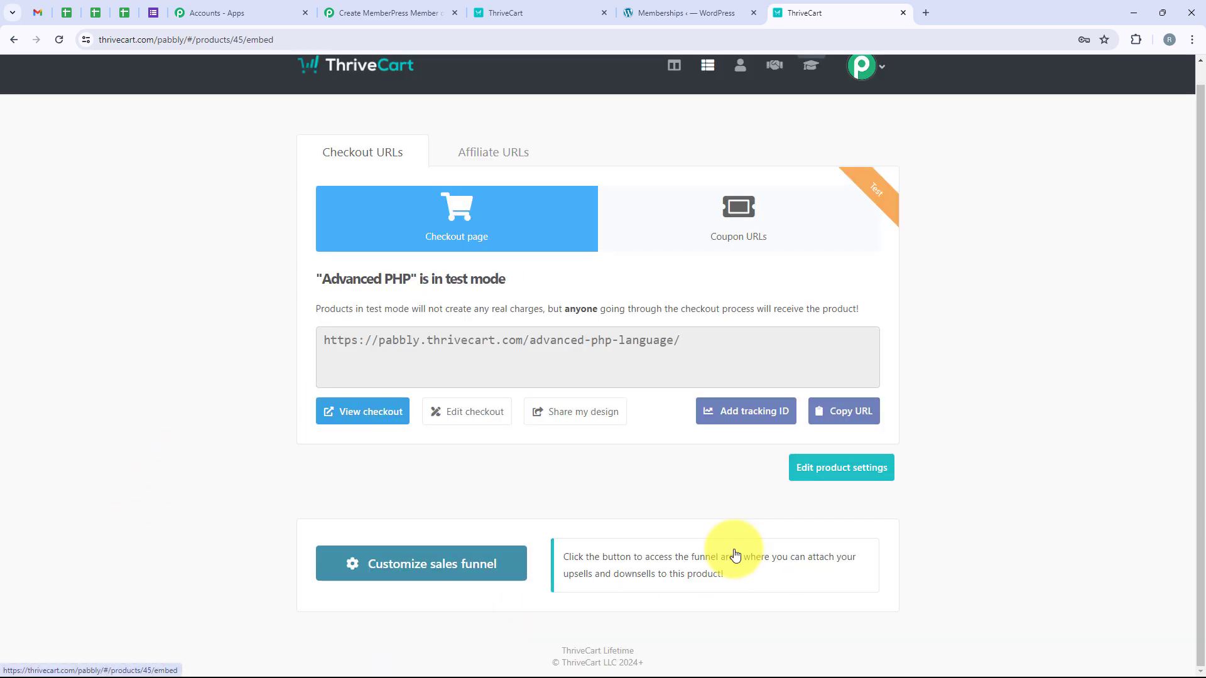
{"action": "left_click", "coordinate": [860, 420]}
{"action": "key", "text": "ctrl+c"}
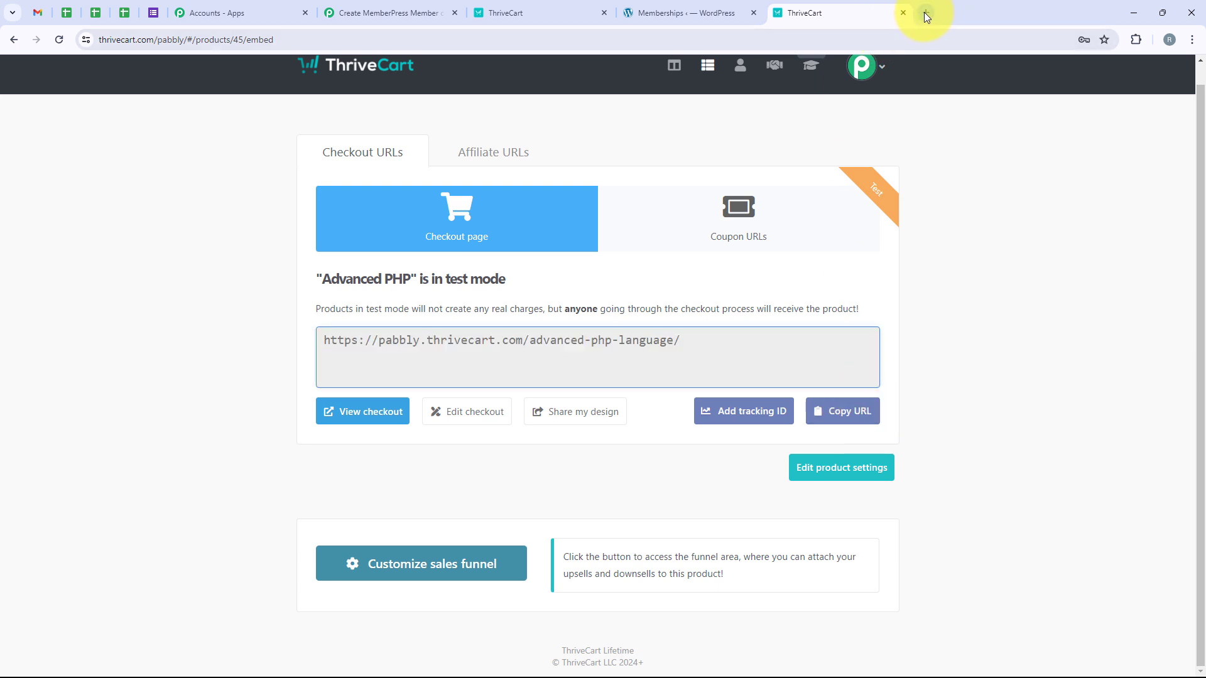
{"action": "left_click", "coordinate": [924, 12]}
{"action": "key", "text": "ctrl+v"}
Load the Advanced PHP checkout and confirm Advanced PHP plus the $1 MySql bump total $2
{"action": "key", "text": "Return"}
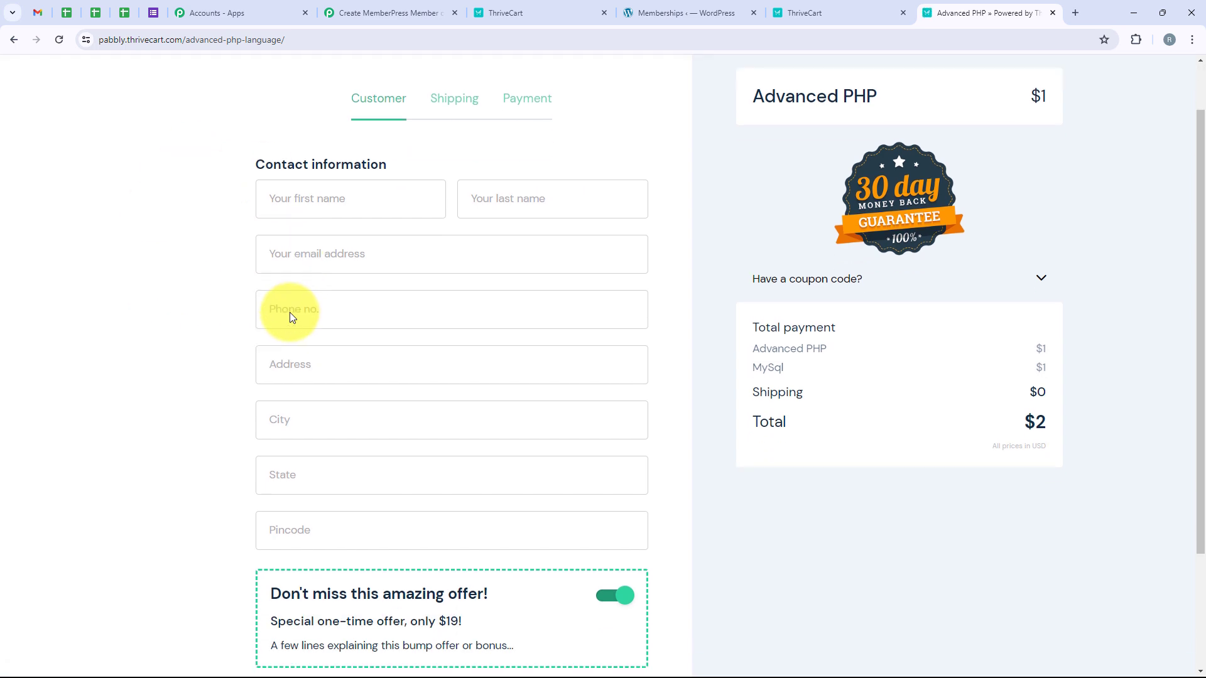
{"action": "scroll", "coordinate": [289, 312], "scroll_direction": "down", "scroll_amount": 4}
{"action": "scroll", "coordinate": [289, 311], "scroll_direction": "up", "scroll_amount": 2}
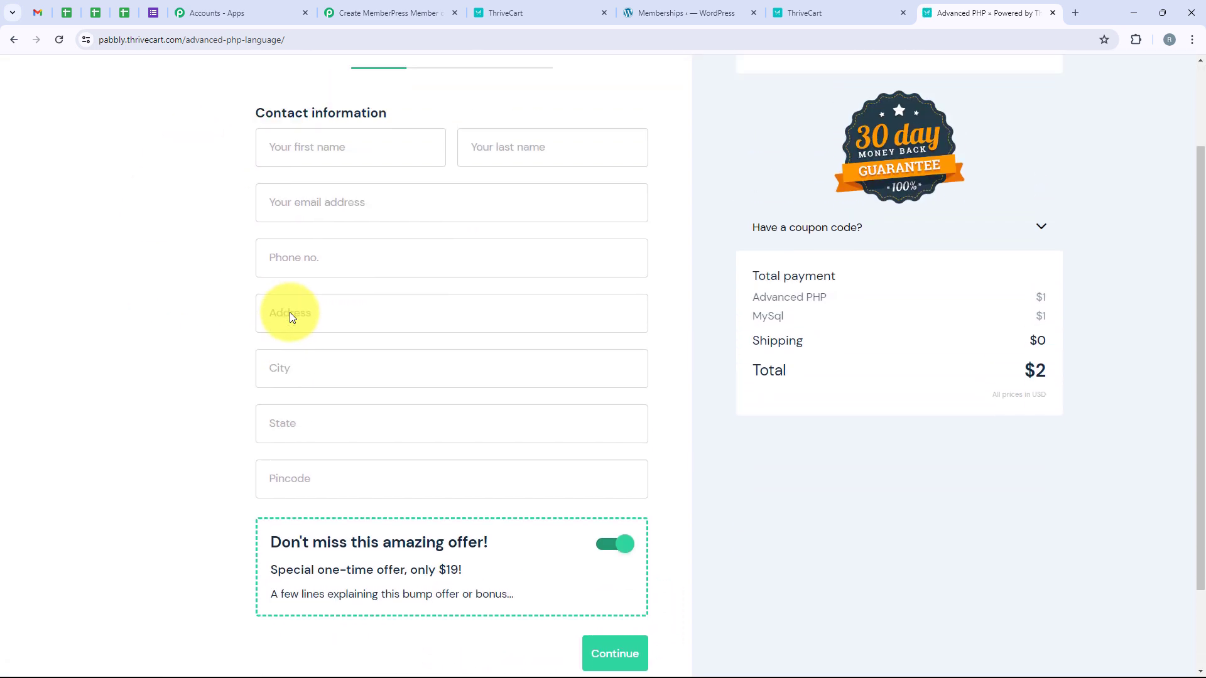
{"action": "scroll", "coordinate": [289, 311], "scroll_direction": "down", "scroll_amount": 1}
{"action": "scroll", "coordinate": [699, 429], "scroll_direction": "up", "scroll_amount": 2}
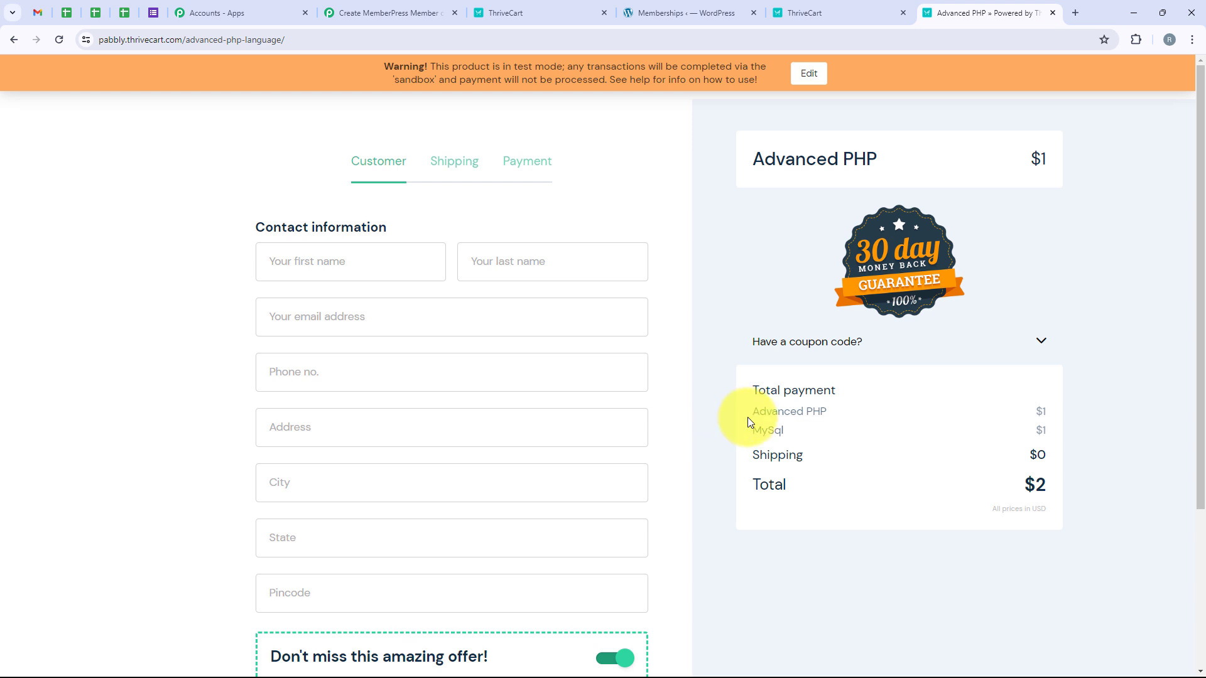
{"action": "left_click_drag", "start_coordinate": [746, 415], "coordinate": [823, 409]}
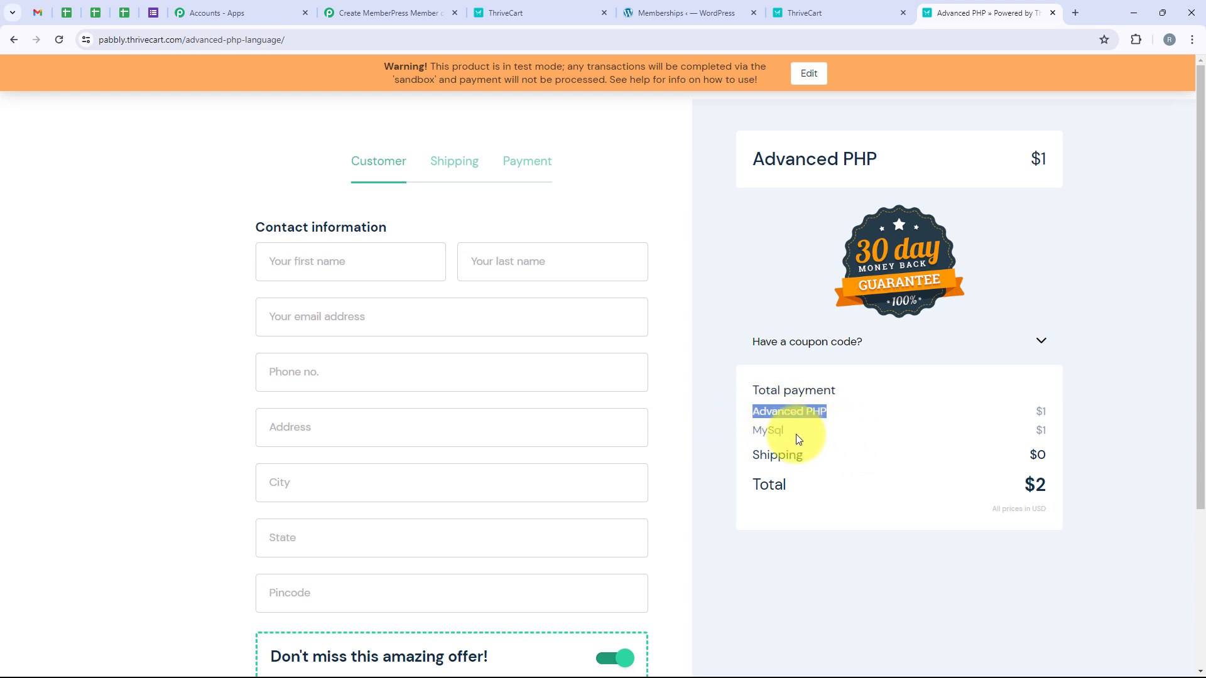
{"action": "left_click_drag", "start_coordinate": [787, 433], "coordinate": [751, 433]}
{"action": "left_click", "coordinate": [740, 429]}
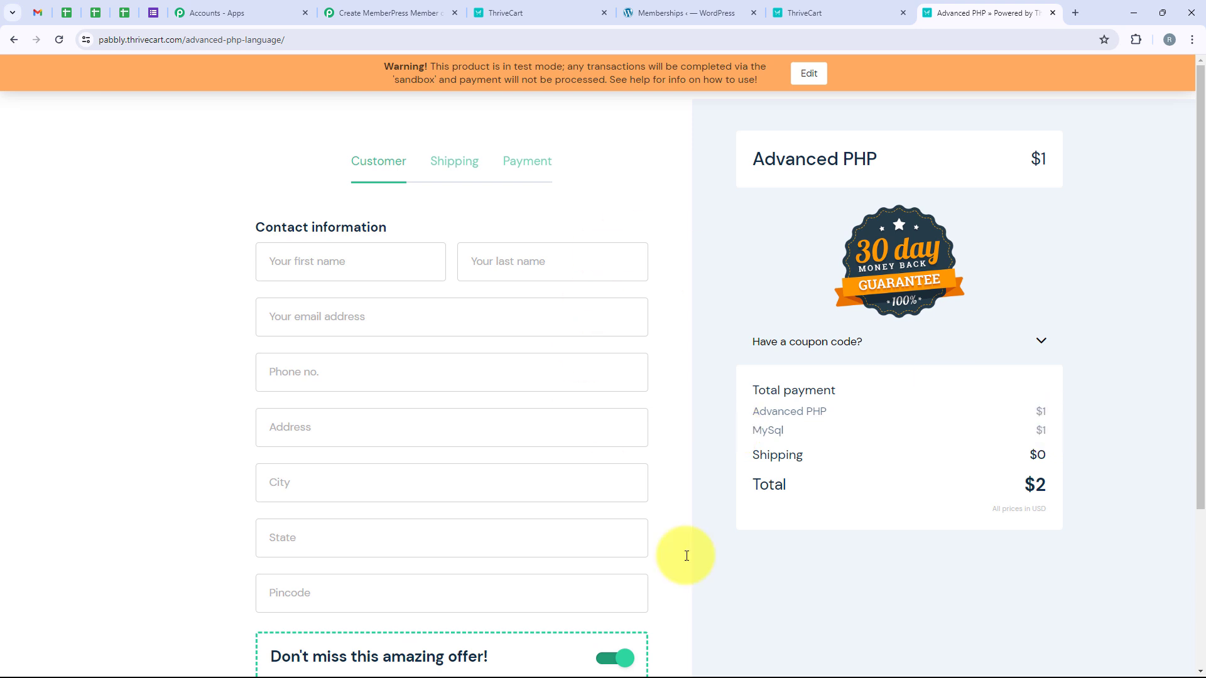
{"action": "left_click_drag", "start_coordinate": [775, 431], "coordinate": [802, 452]}
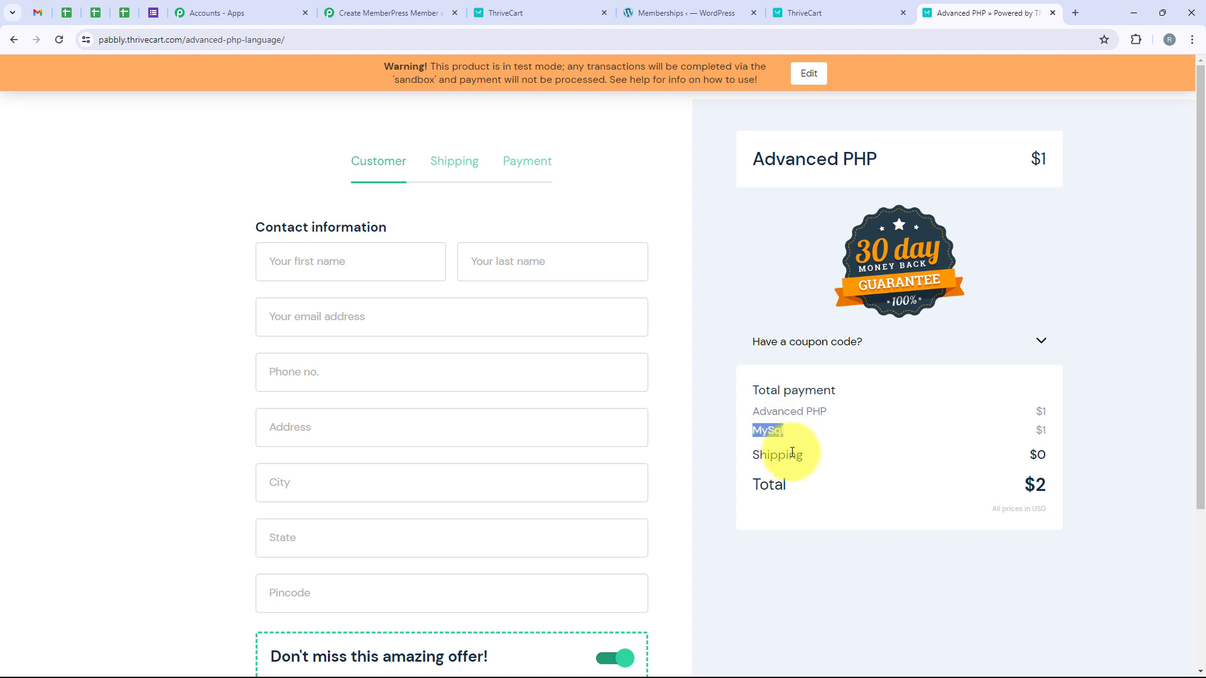
Set the trigger's Bump to MySql and Product Status to Test Mode
{"action": "left_click", "coordinate": [352, 5]}
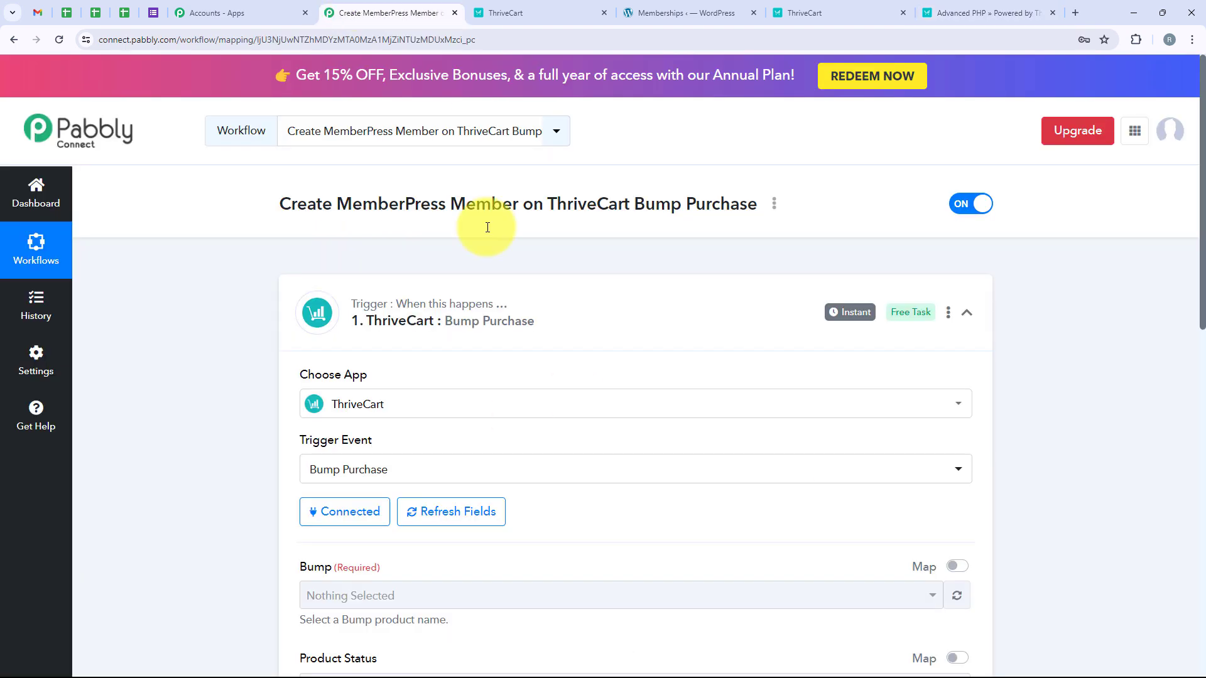
{"action": "scroll", "coordinate": [481, 413], "scroll_direction": "down", "scroll_amount": 4}
{"action": "left_click", "coordinate": [323, 346]}
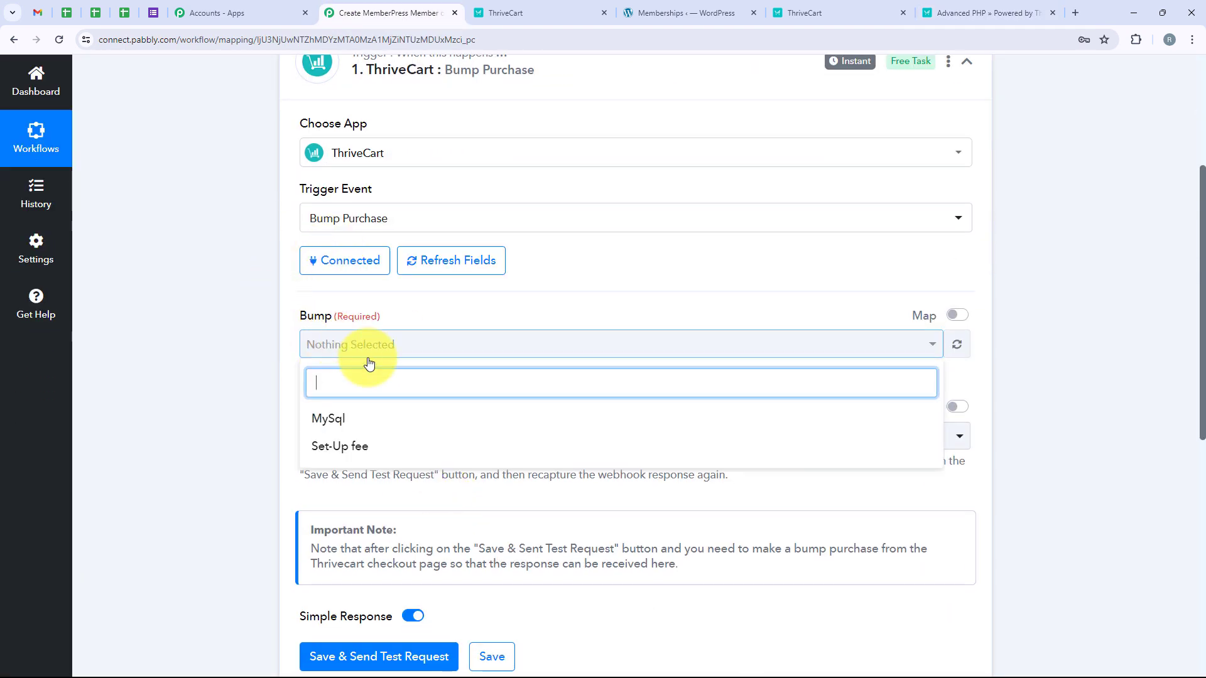
{"action": "left_click", "coordinate": [538, 421]}
{"action": "left_click", "coordinate": [177, 570]}
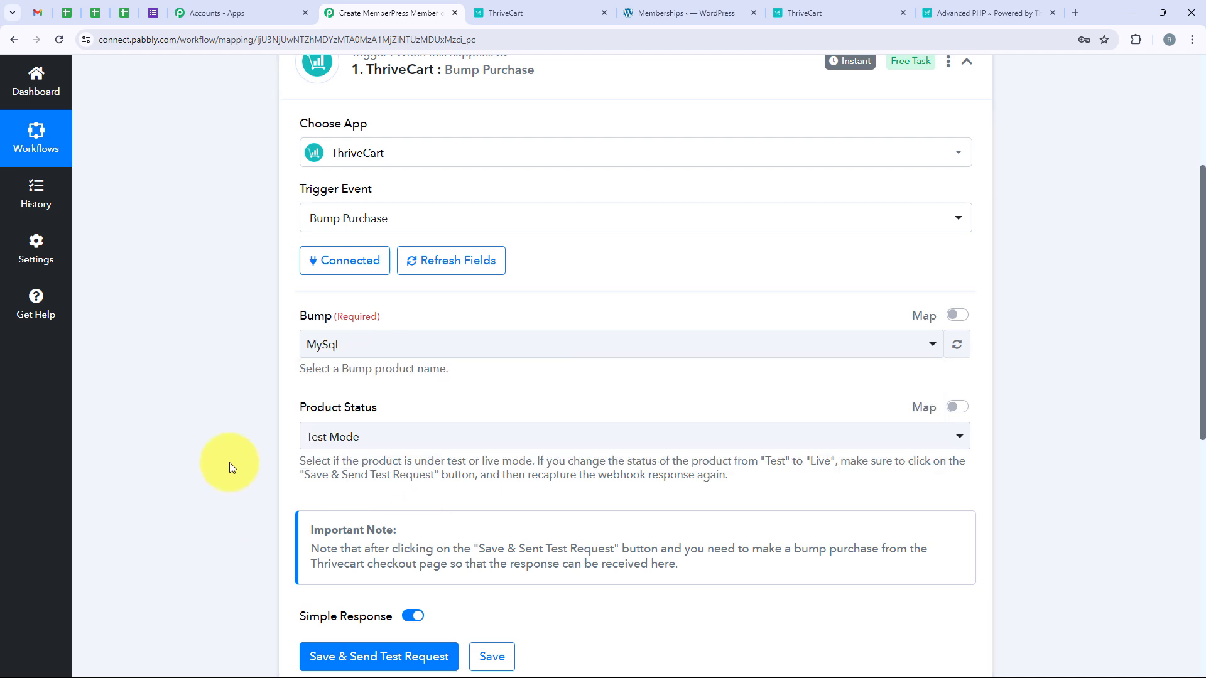
{"action": "scroll", "coordinate": [330, 383], "scroll_direction": "down", "scroll_amount": 1}
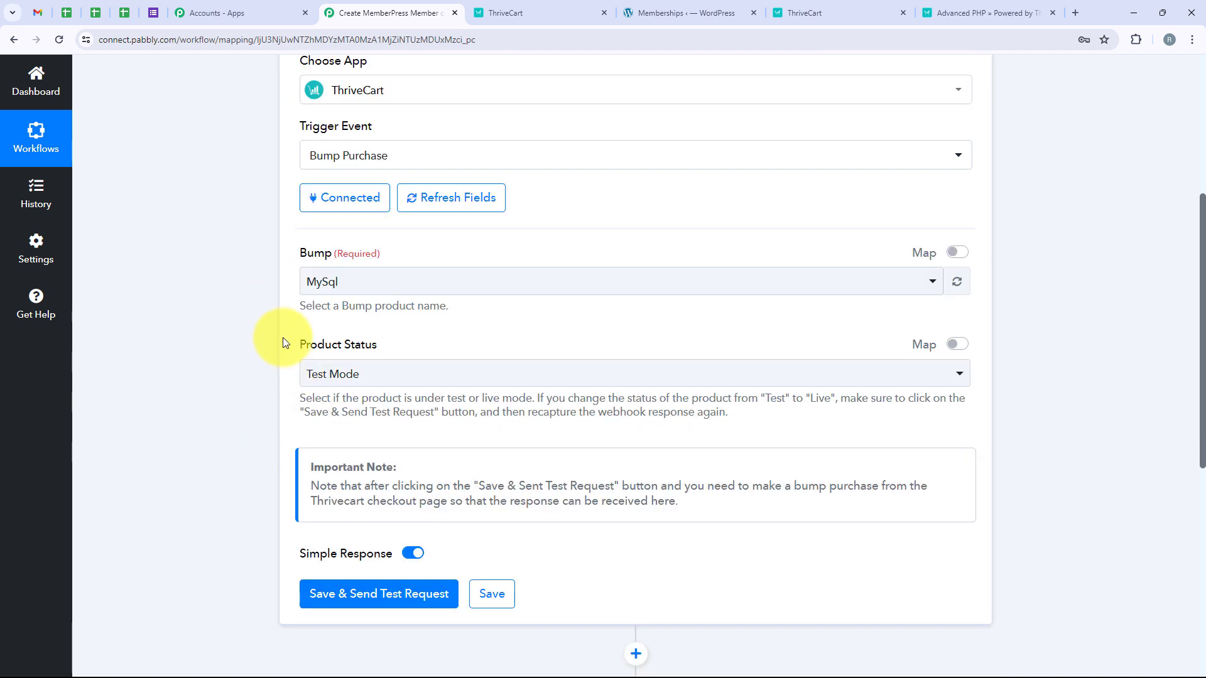
{"action": "left_click", "coordinate": [409, 377]}
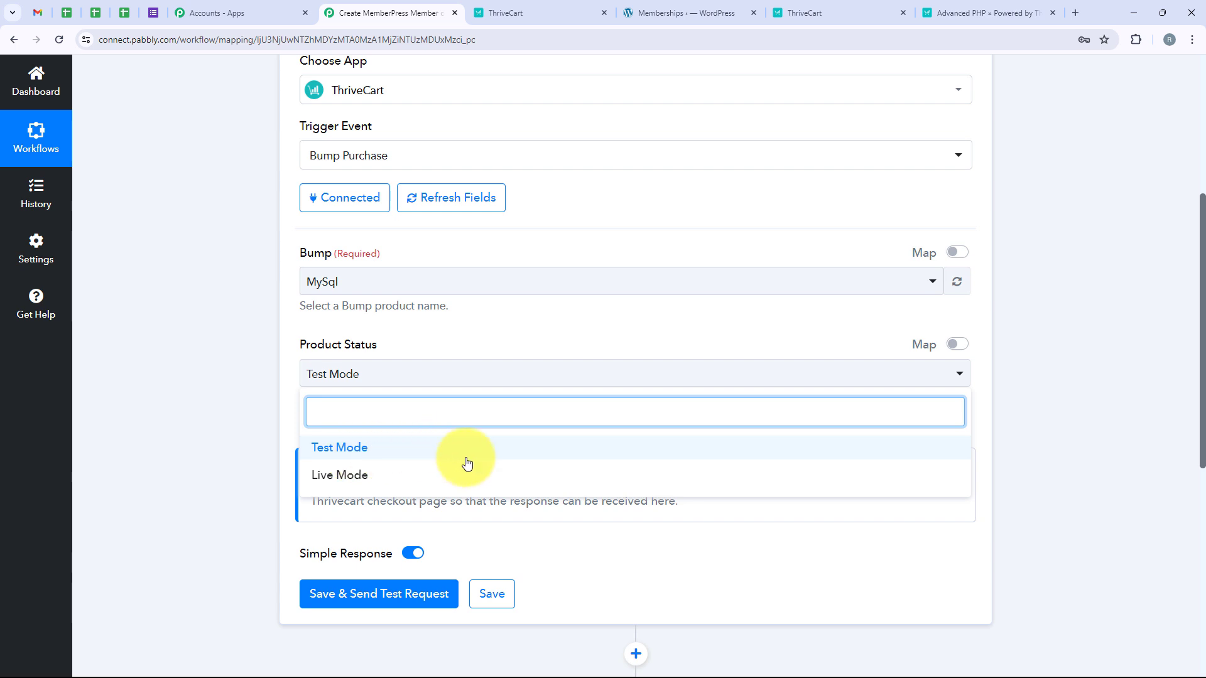
{"action": "left_click", "coordinate": [353, 567]}
{"action": "scroll", "coordinate": [272, 538], "scroll_direction": "down", "scroll_amount": 1}
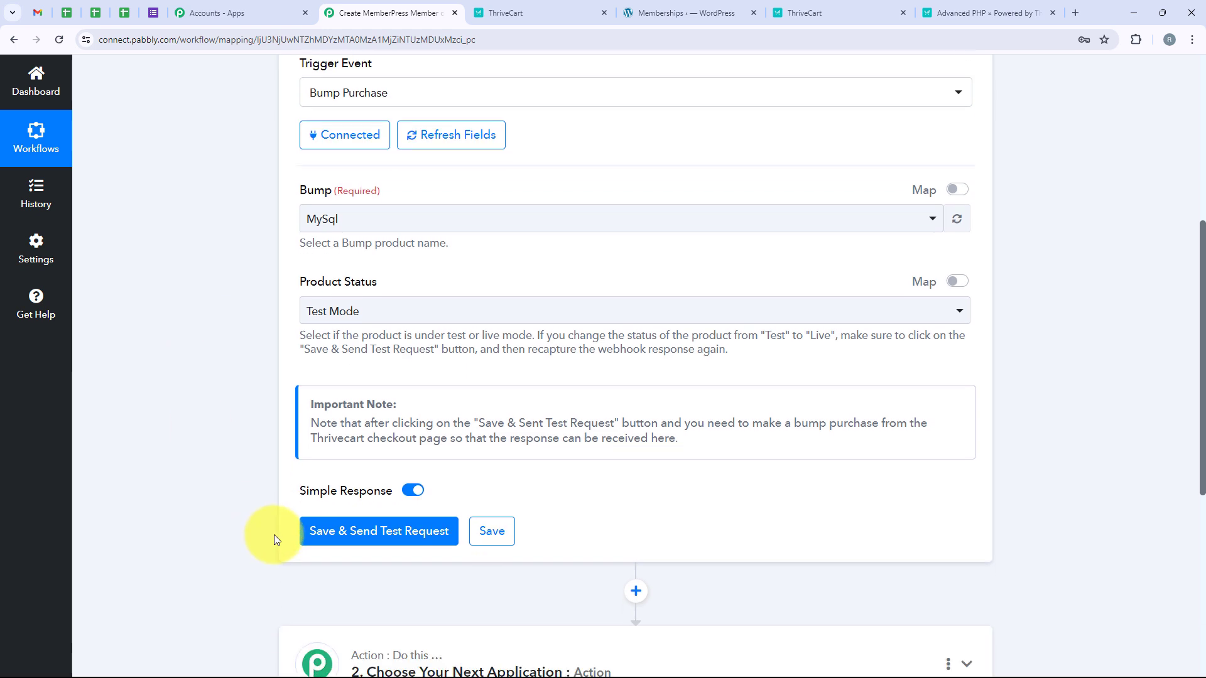
Save and send the test request so the trigger waits for a test purchase
{"action": "left_click", "coordinate": [325, 544]}
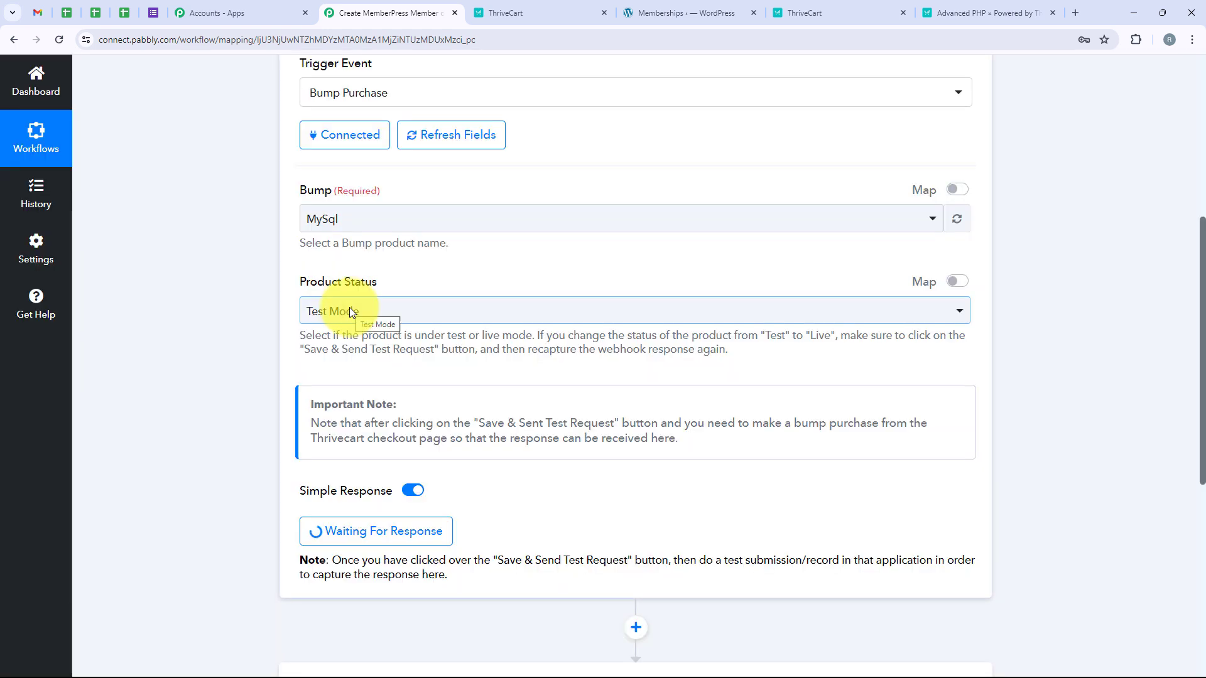
{"action": "scroll", "coordinate": [350, 313], "scroll_direction": "down", "scroll_amount": 3}
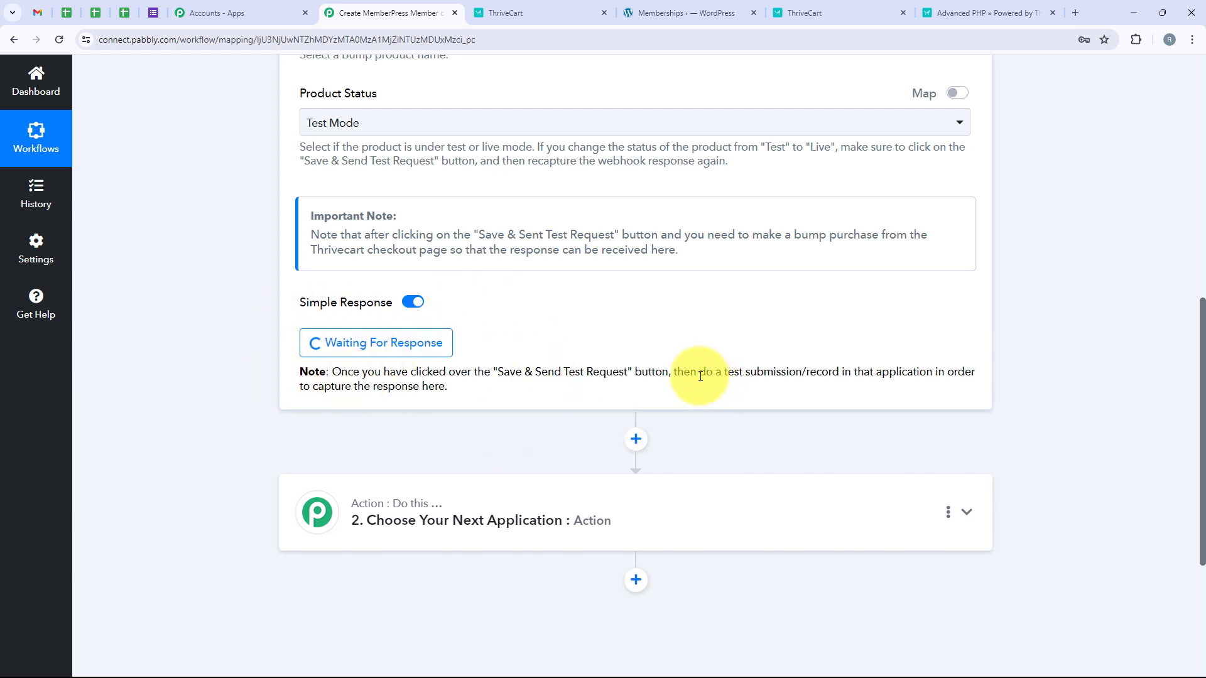
{"action": "left_click_drag", "start_coordinate": [700, 375], "coordinate": [838, 376]}
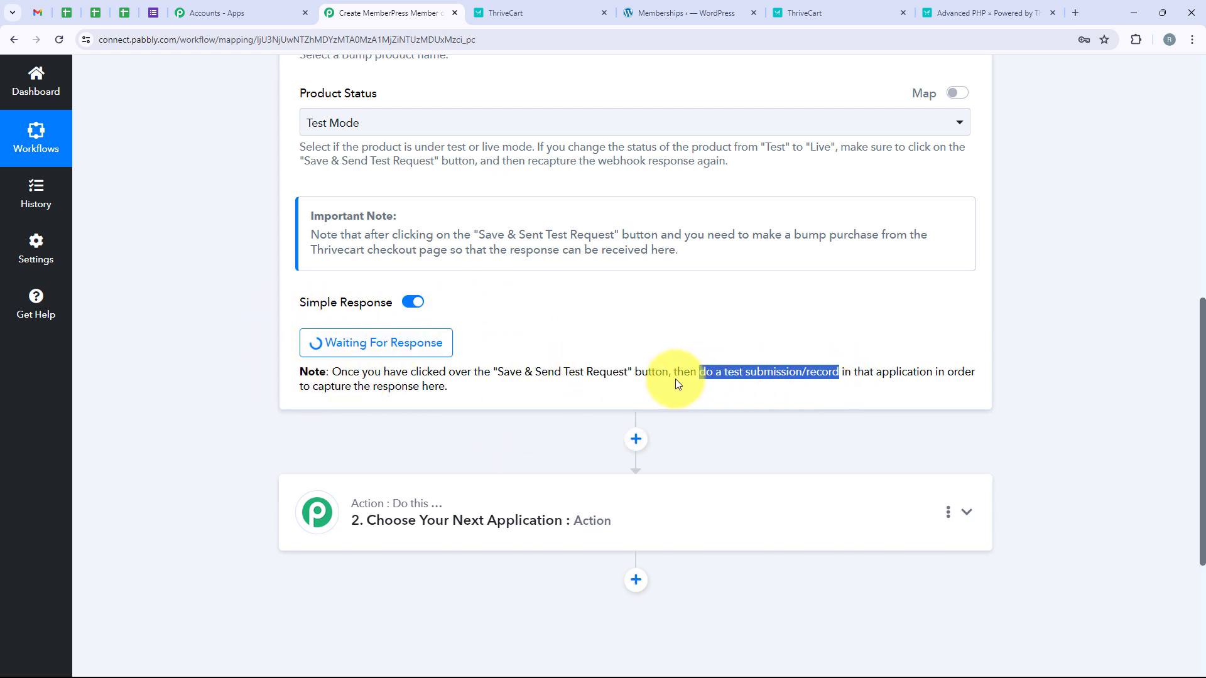
{"action": "left_click", "coordinate": [655, 347]}
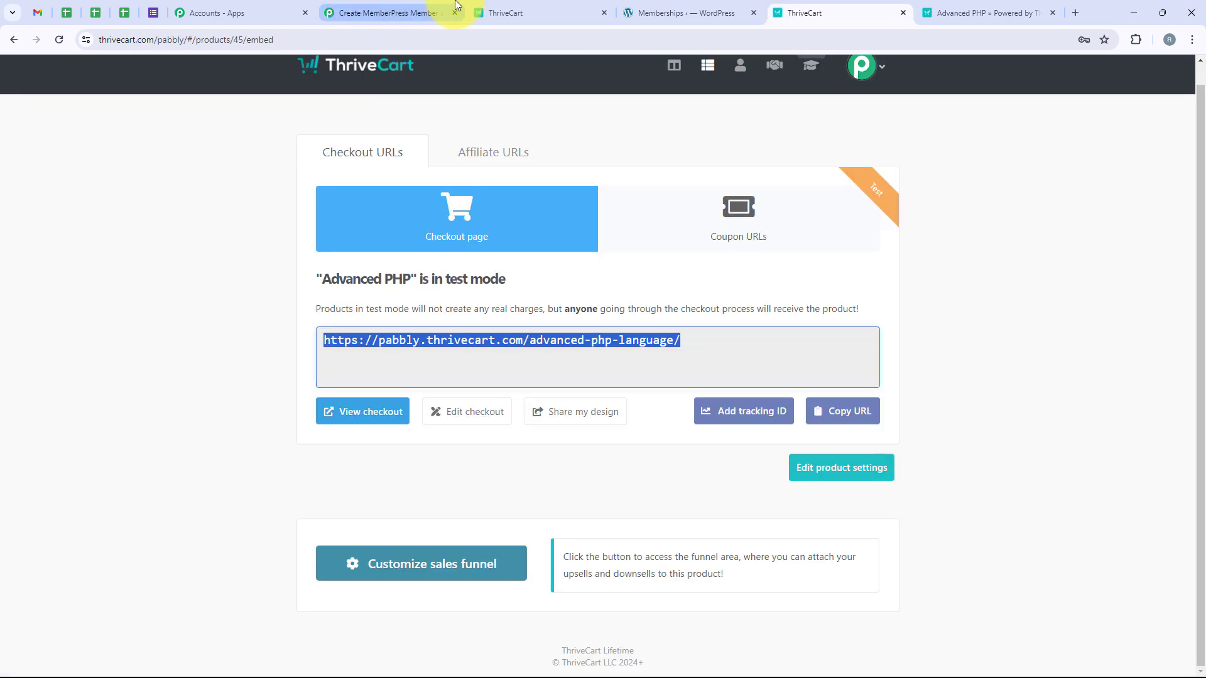
{"action": "left_click", "coordinate": [389, 12]}
On the Advanced PHP checkout, enter the test customer's name, e-mail address and phone number
{"action": "left_click", "coordinate": [983, 13]}
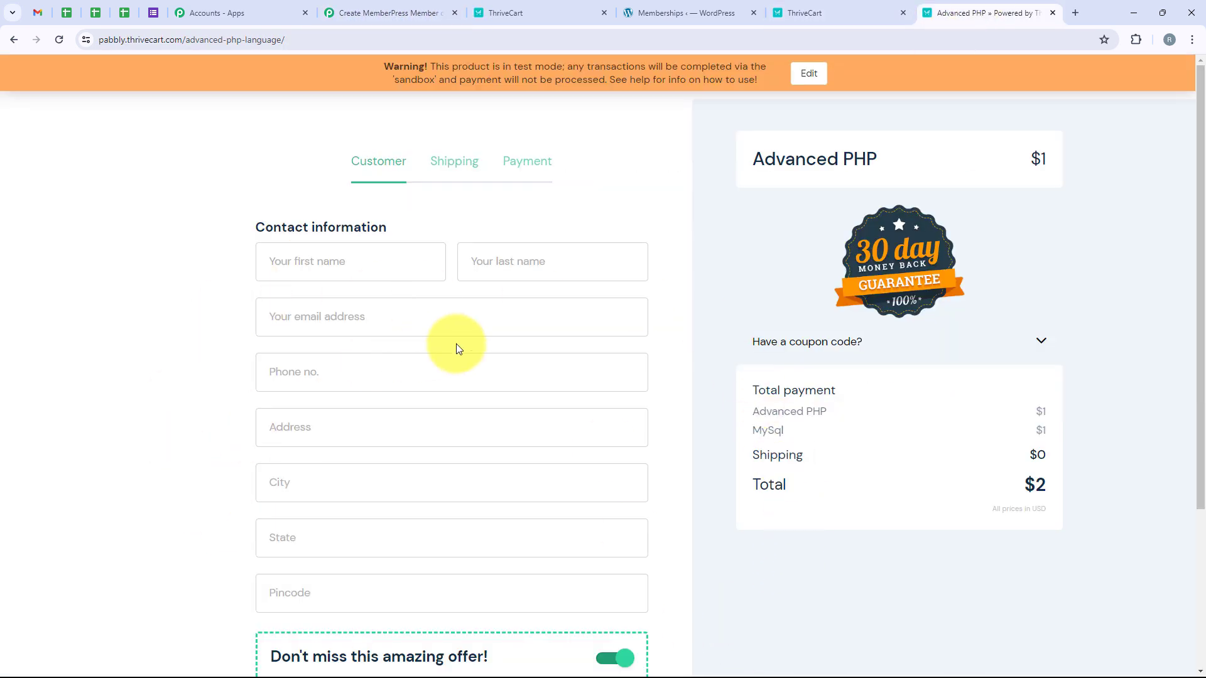
{"action": "scroll", "coordinate": [235, 361], "scroll_direction": "down", "scroll_amount": 1}
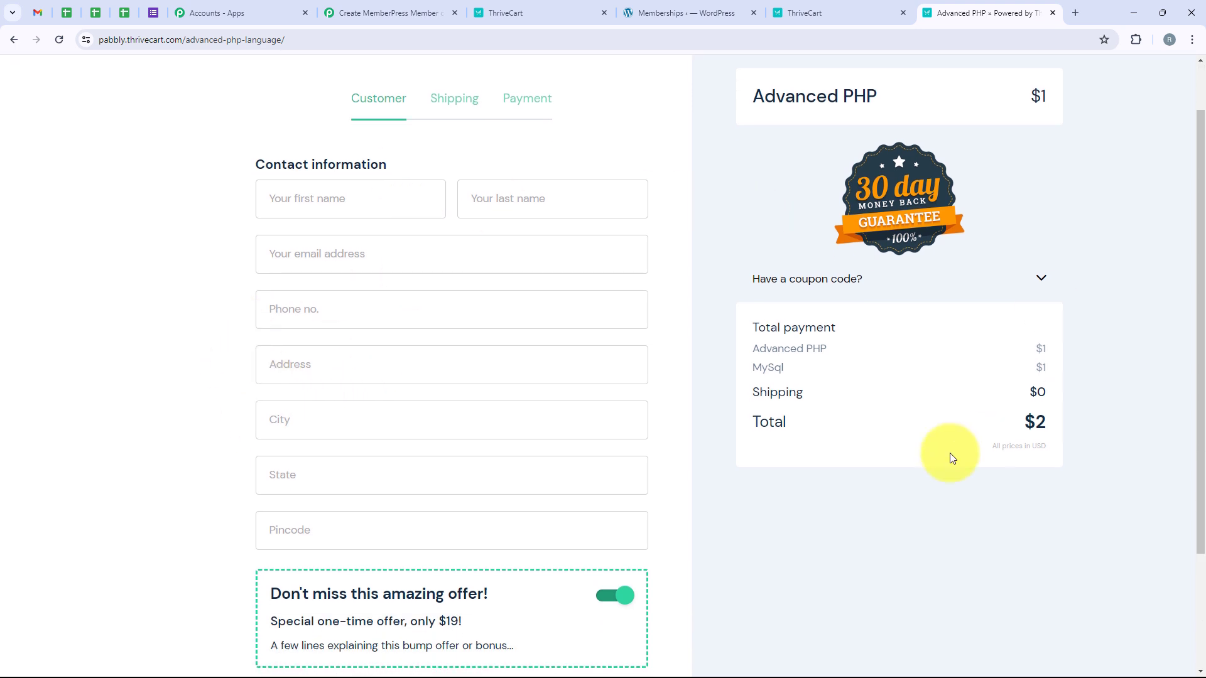
{"action": "scroll", "coordinate": [880, 301], "scroll_direction": "up", "scroll_amount": 1}
{"action": "left_click", "coordinate": [412, 263]}
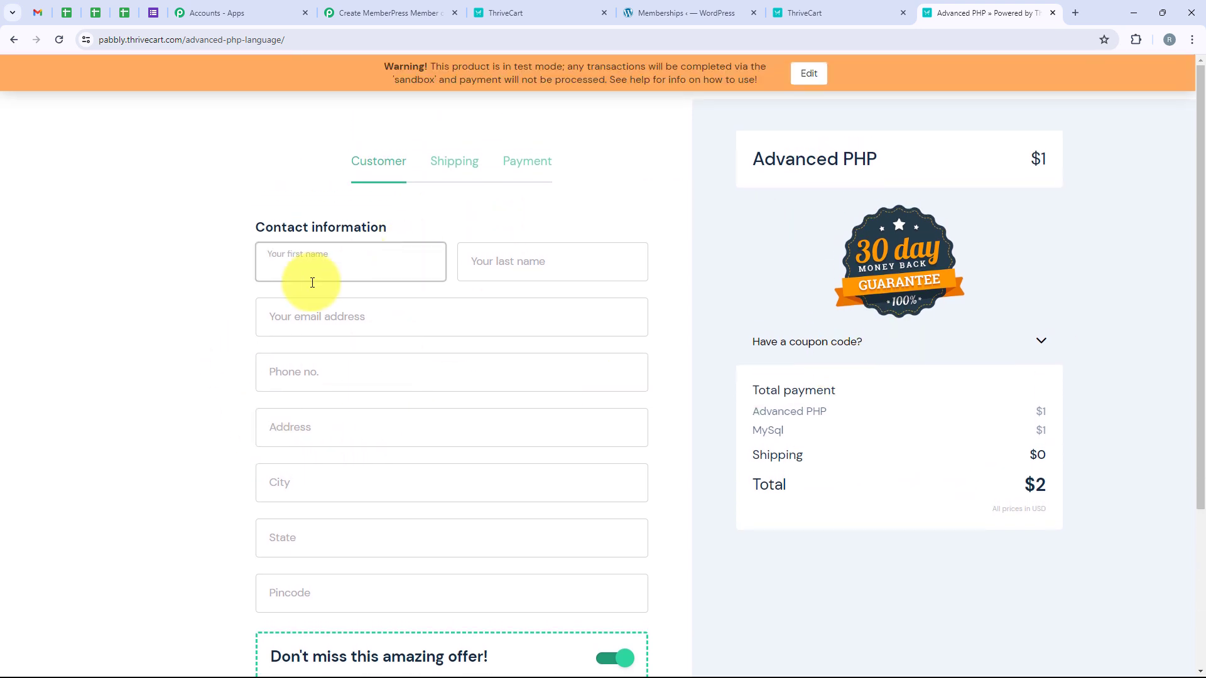
{"action": "left_click", "coordinate": [574, 246]}
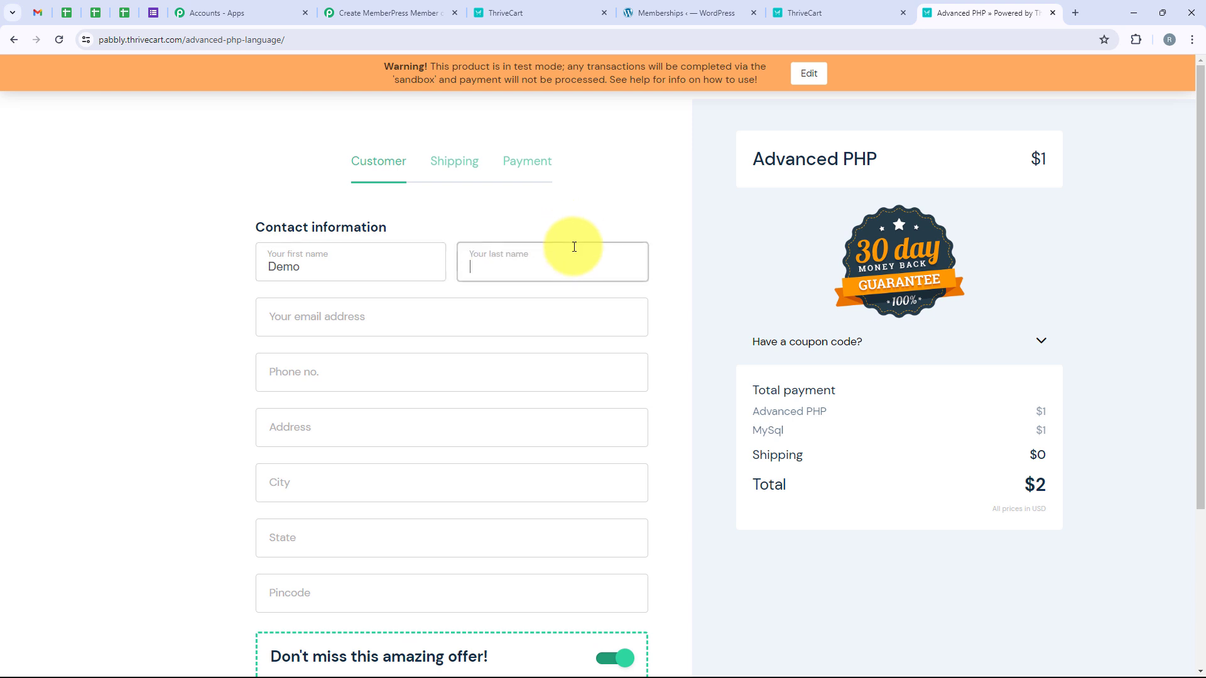
{"action": "type", "text": "User"}
{"action": "left_click", "coordinate": [399, 331]}
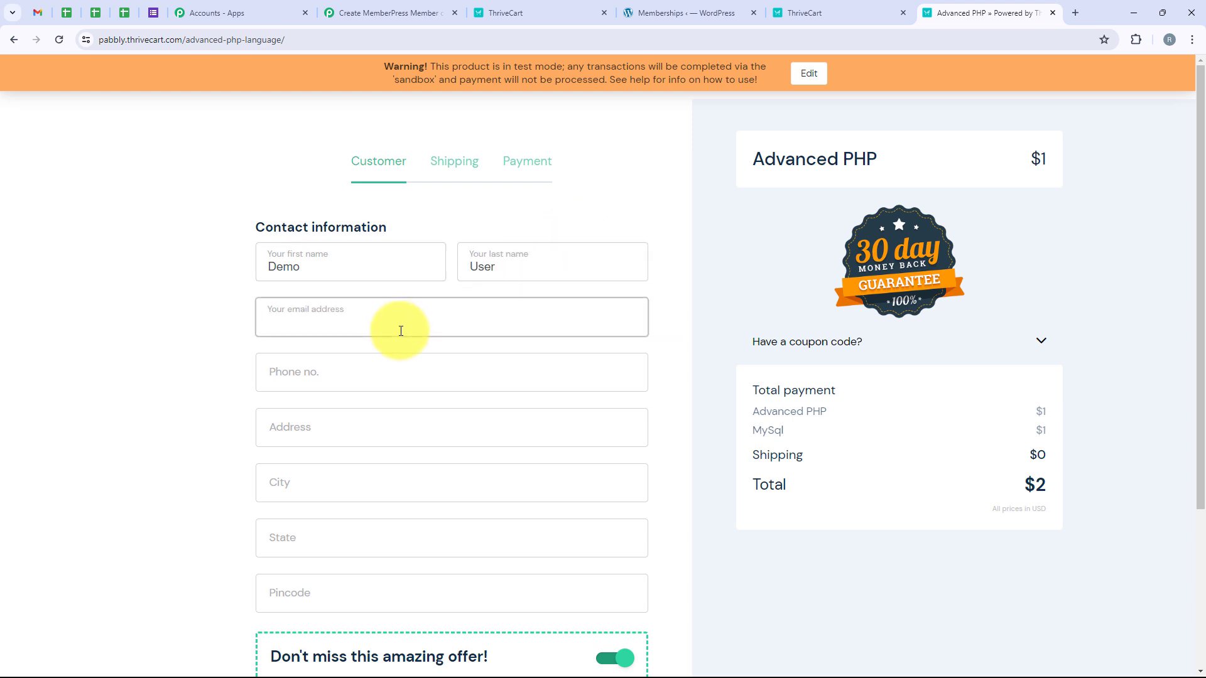
{"action": "key", "text": "ctrl+v"}
{"action": "left_click", "coordinate": [292, 358]}
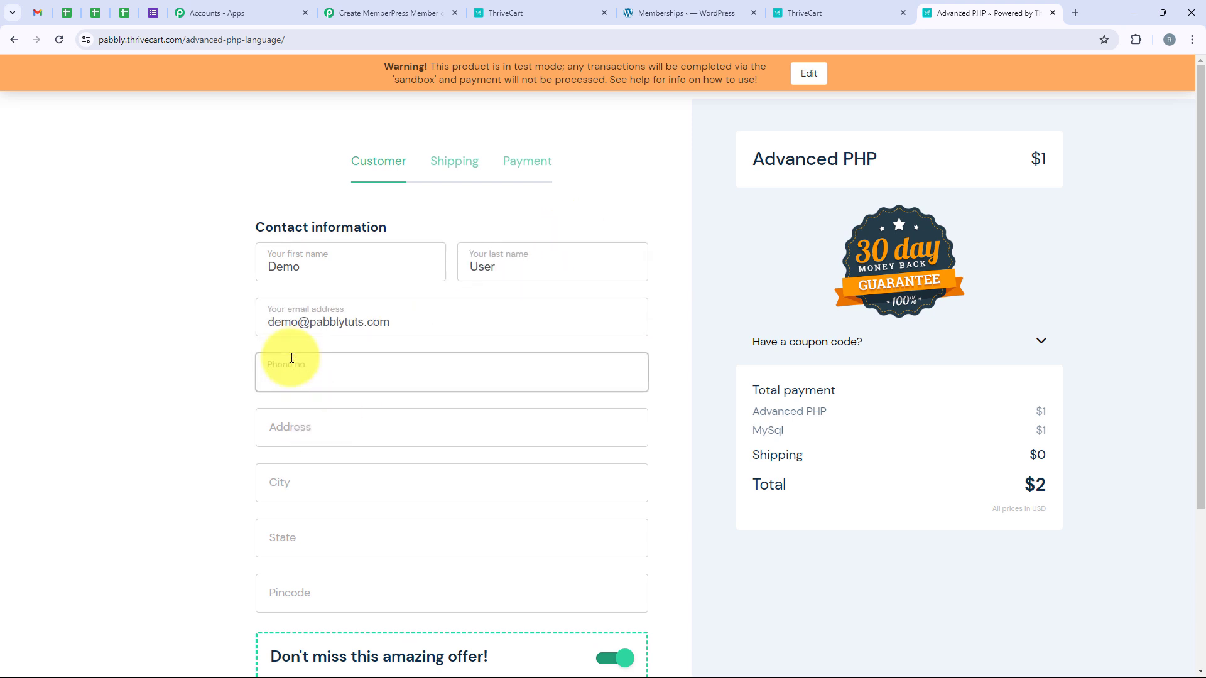
{"action": "type", "text": "99999999999"}
Fill in the customer's street address, city, state and pincode, then continue to Shipping
{"action": "left_click", "coordinate": [307, 431]}
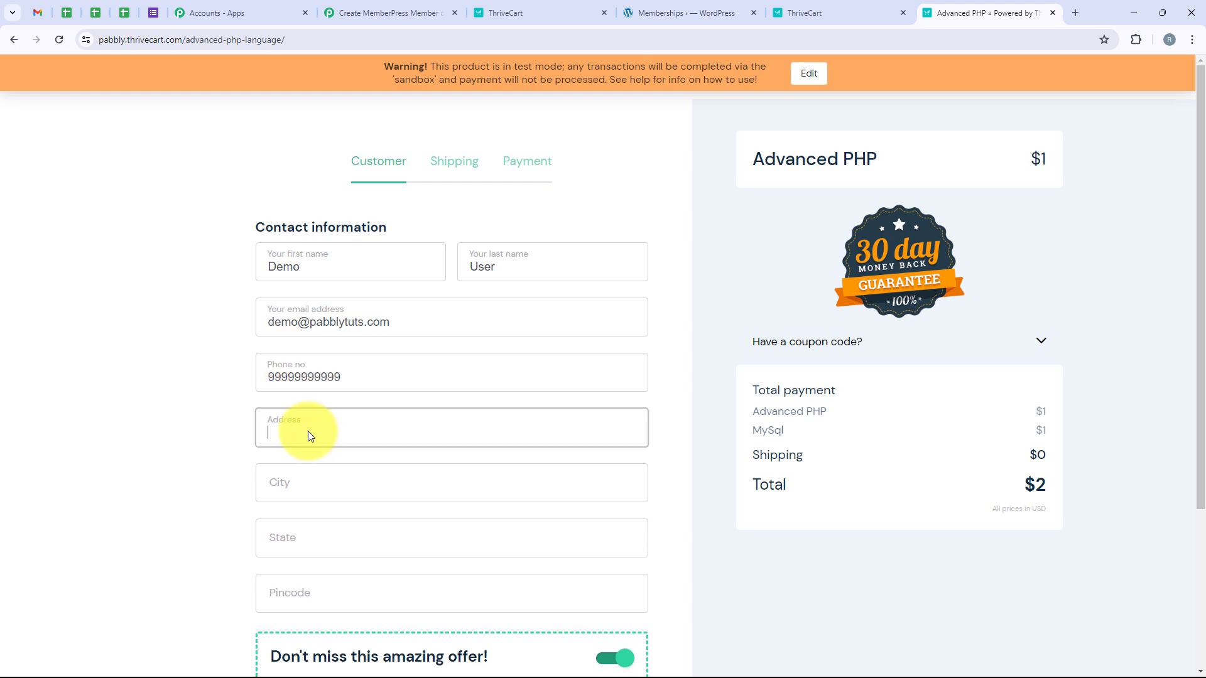
{"action": "type", "text": "New Street"}
{"action": "left_click", "coordinate": [296, 474]}
{"action": "type", "text": "bhopal"}
{"action": "scroll", "coordinate": [296, 474], "scroll_direction": "down", "scroll_amount": 3}
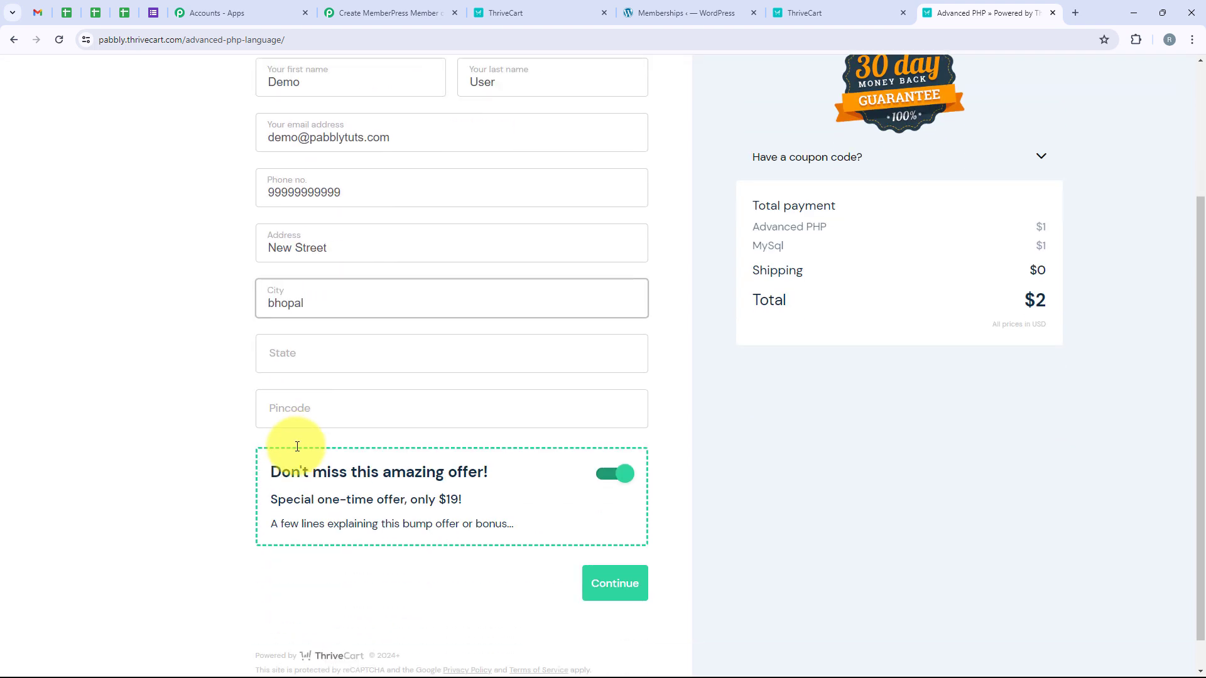
{"action": "left_click", "coordinate": [276, 346]}
{"action": "type", "text": "Madhya Pradesh"}
{"action": "scroll", "coordinate": [276, 345], "scroll_direction": "up", "scroll_amount": 3}
{"action": "left_click", "coordinate": [270, 588]}
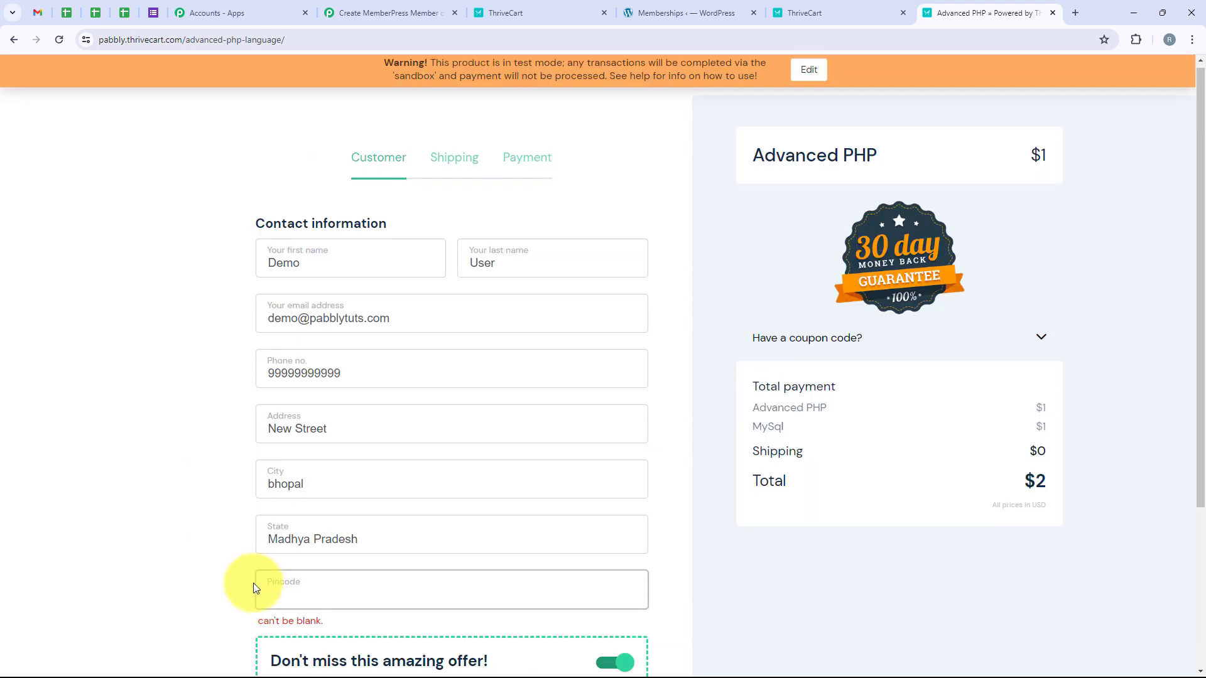
{"action": "scroll", "coordinate": [254, 584], "scroll_direction": "down", "scroll_amount": 2}
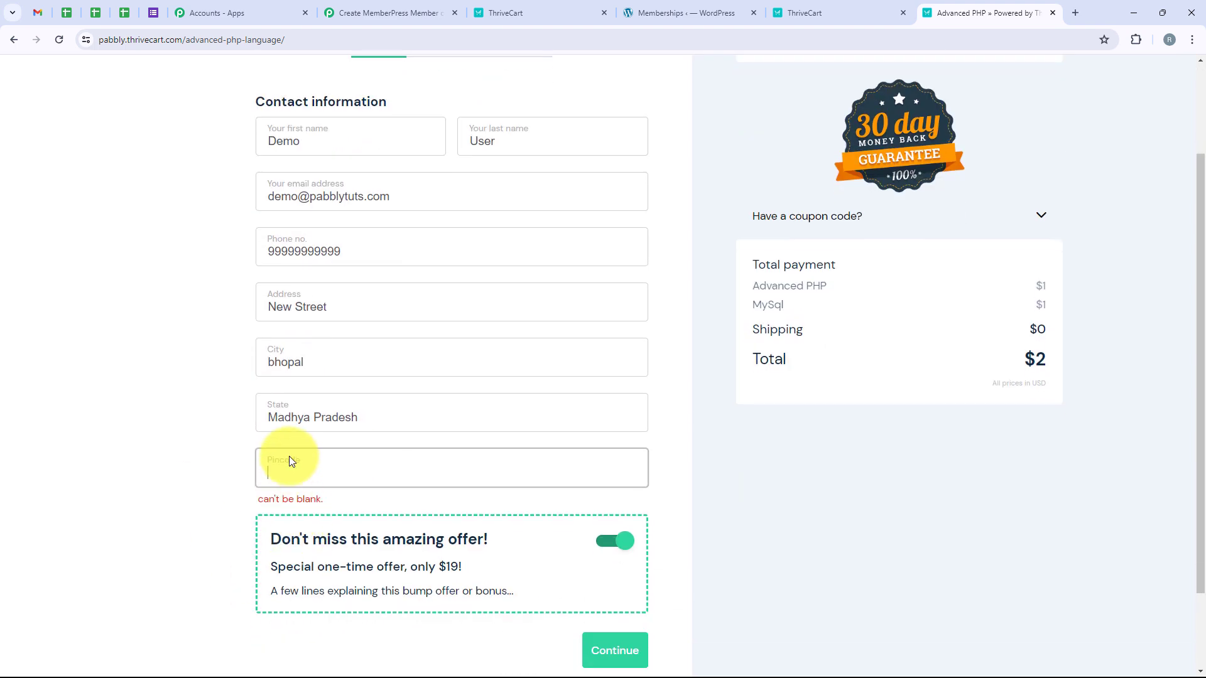
{"action": "type", "text": "466666"}
{"action": "scroll", "coordinate": [163, 424], "scroll_direction": "up", "scroll_amount": 1}
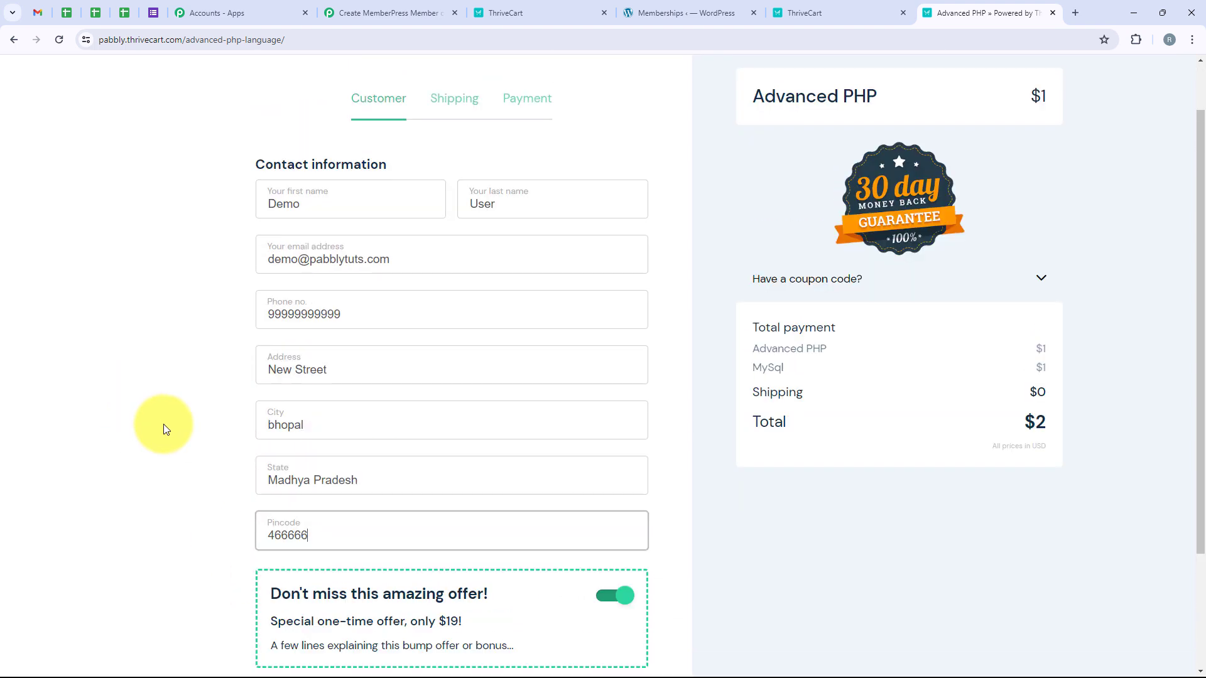
{"action": "scroll", "coordinate": [230, 360], "scroll_direction": "down", "scroll_amount": 3}
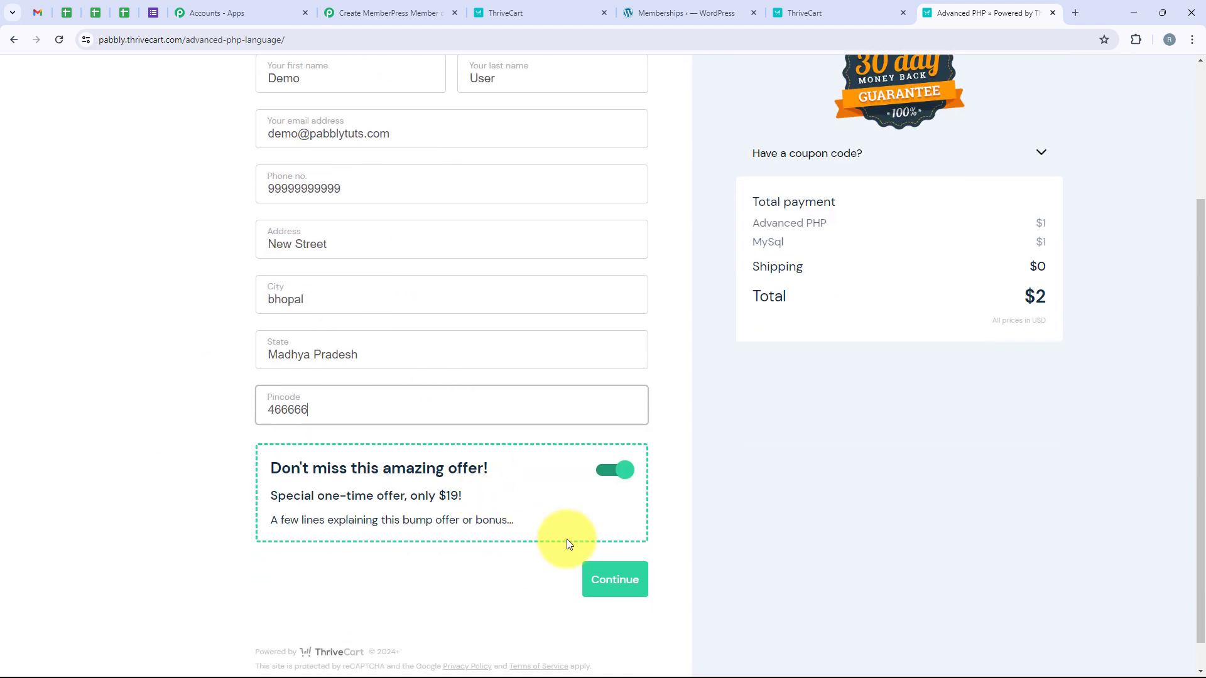
{"action": "left_click", "coordinate": [612, 580]}
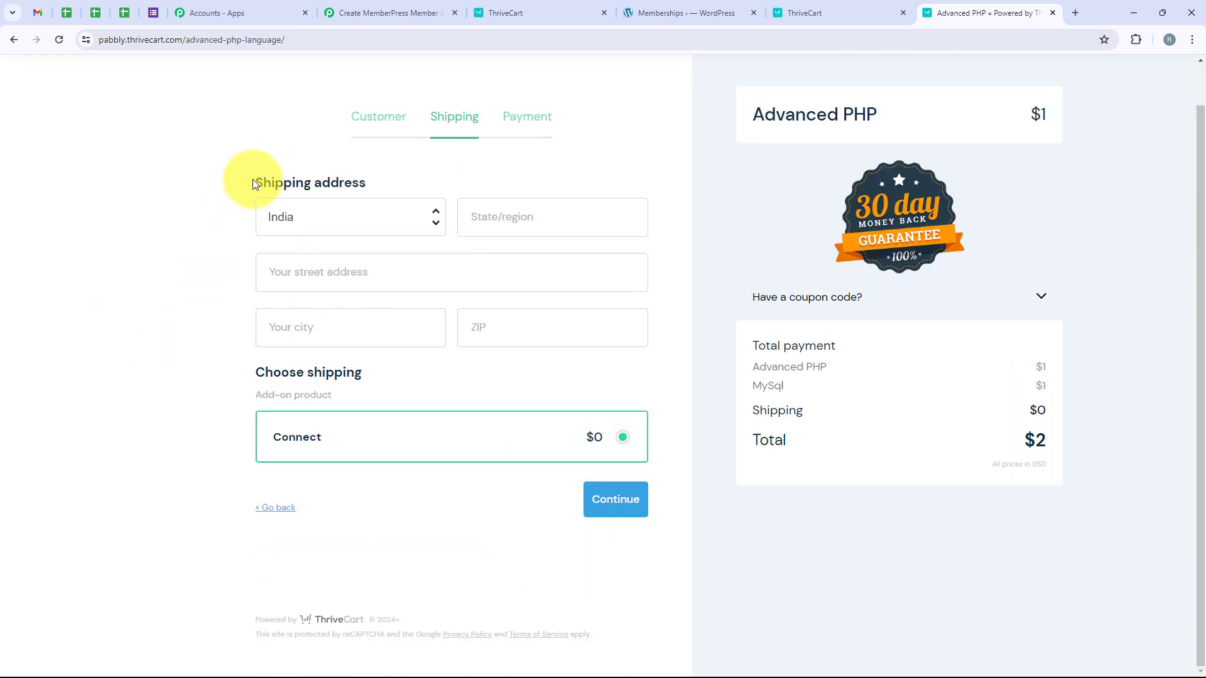
Autofill the shipping address from the saved details and continue to payment
{"action": "left_click_drag", "start_coordinate": [252, 182], "coordinate": [444, 175]}
{"action": "left_click", "coordinate": [534, 195]}
{"action": "left_click", "coordinate": [536, 207]}
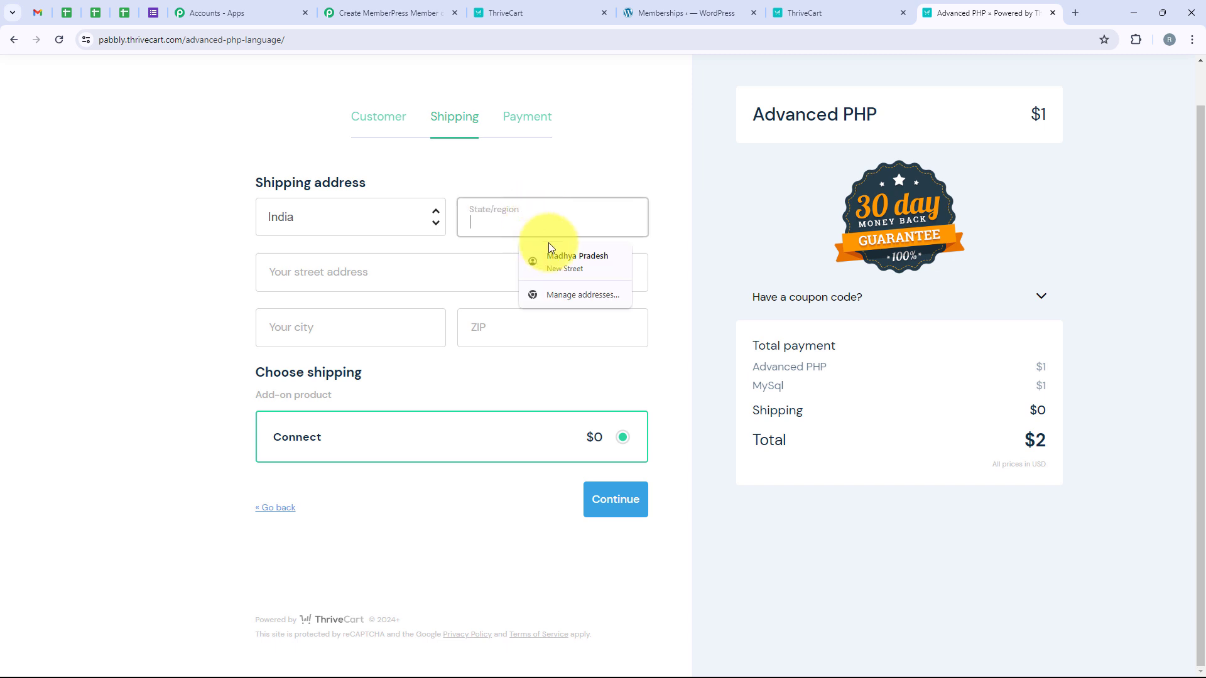
{"action": "left_click", "coordinate": [552, 248]}
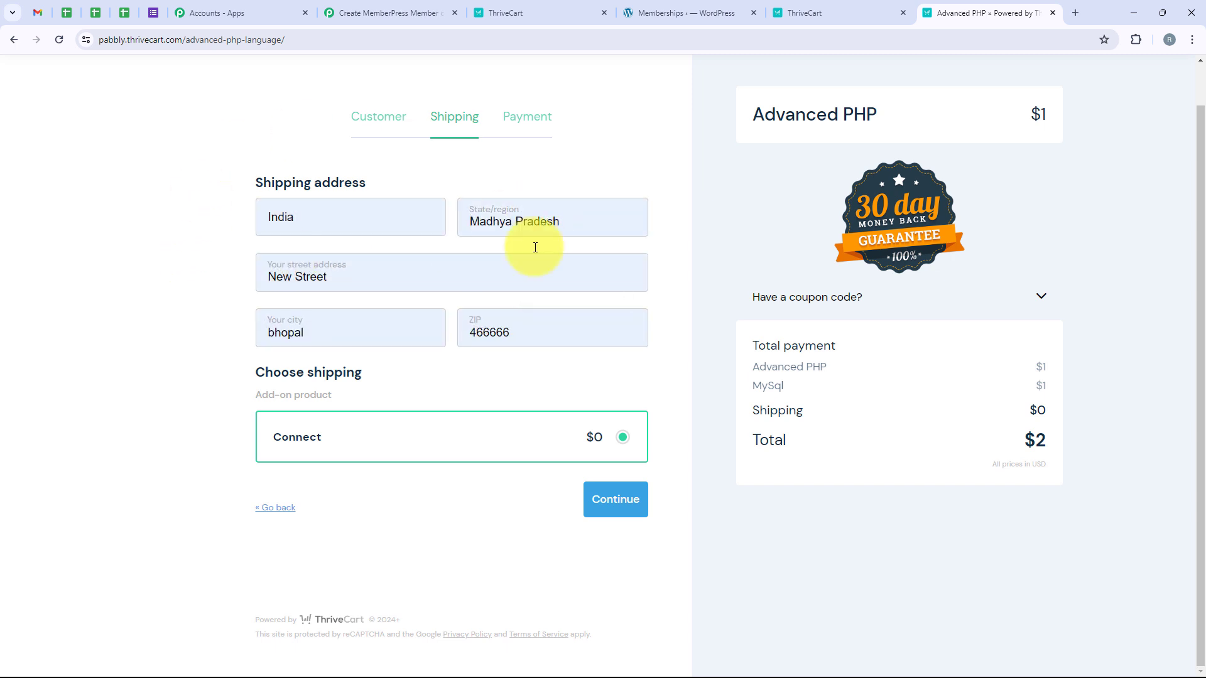
{"action": "left_click", "coordinate": [625, 509]}
Pay with the 4111 test card (11/26, CVC 123) and check the Advanced PHP and MySql receipt lines
{"action": "left_click", "coordinate": [418, 394]}
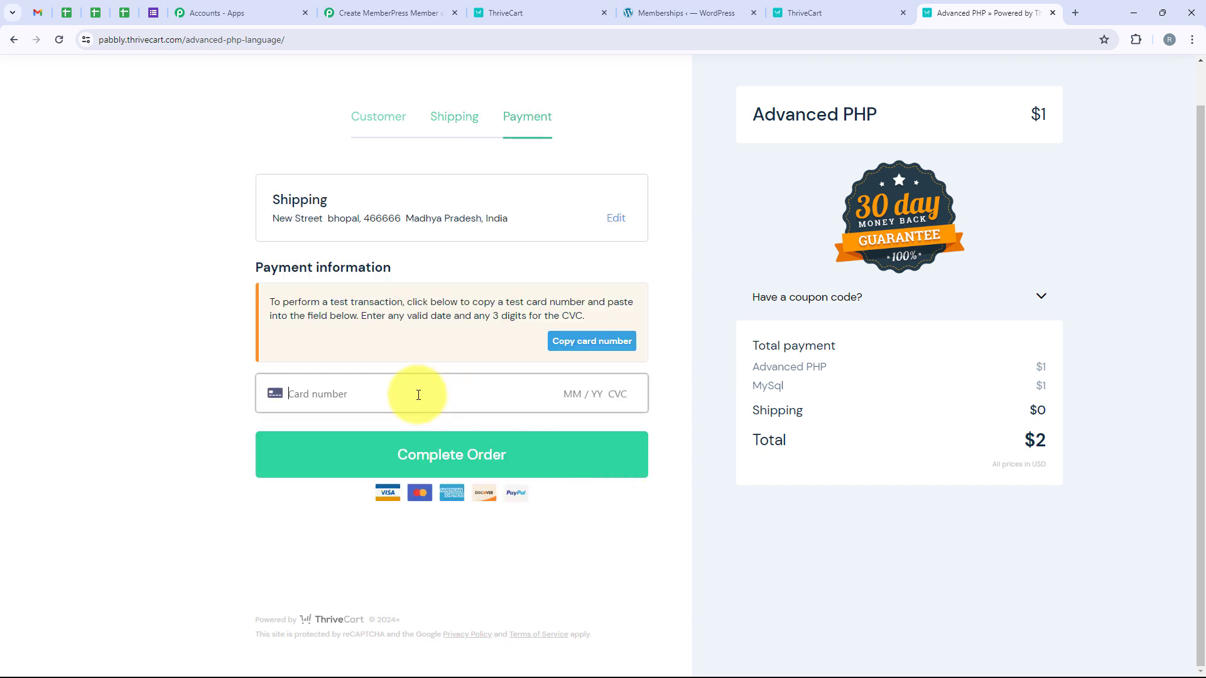
{"action": "type", "text": "4111 1111 1111 1111 11 / 26 "}
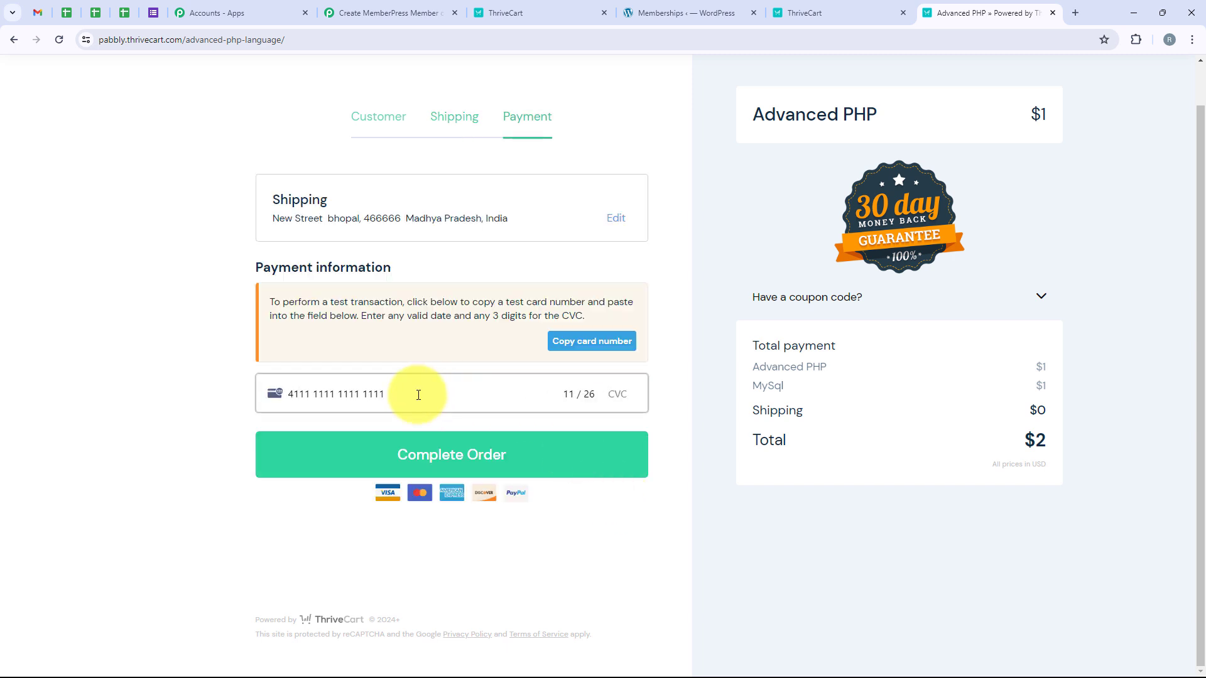
{"action": "type", "text": "123"}
{"action": "left_click", "coordinate": [427, 459]}
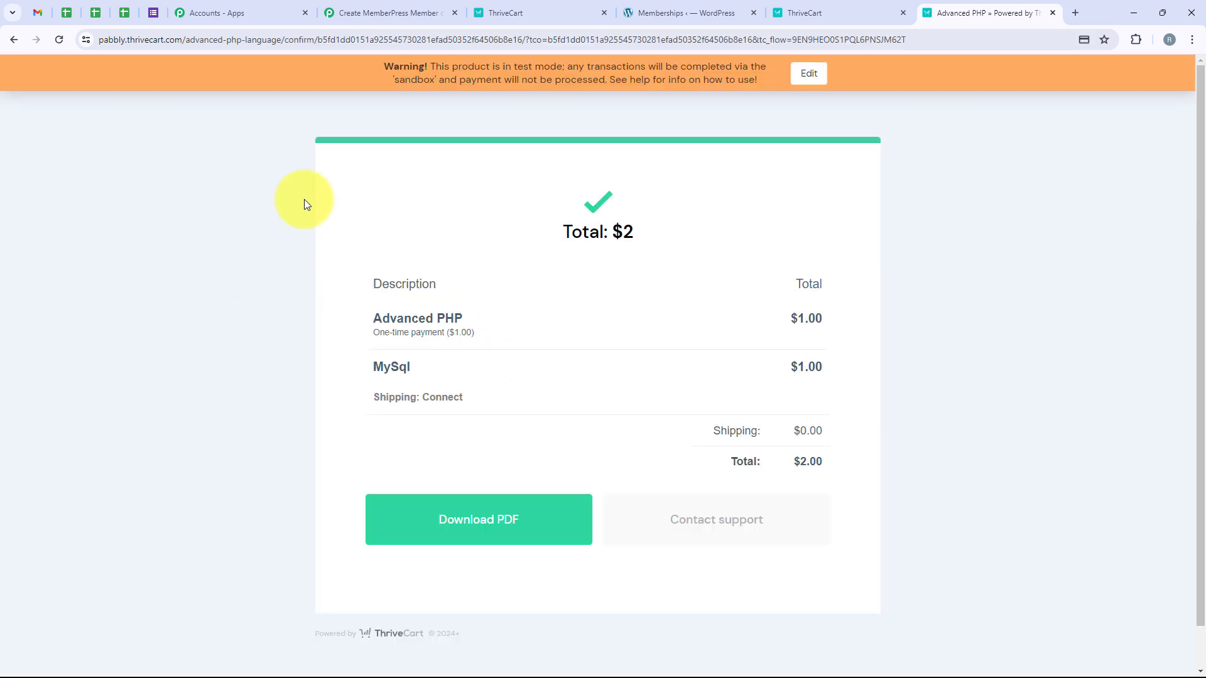
{"action": "scroll", "coordinate": [304, 205], "scroll_direction": "down", "scroll_amount": 2}
{"action": "scroll", "coordinate": [297, 218], "scroll_direction": "up", "scroll_amount": 2}
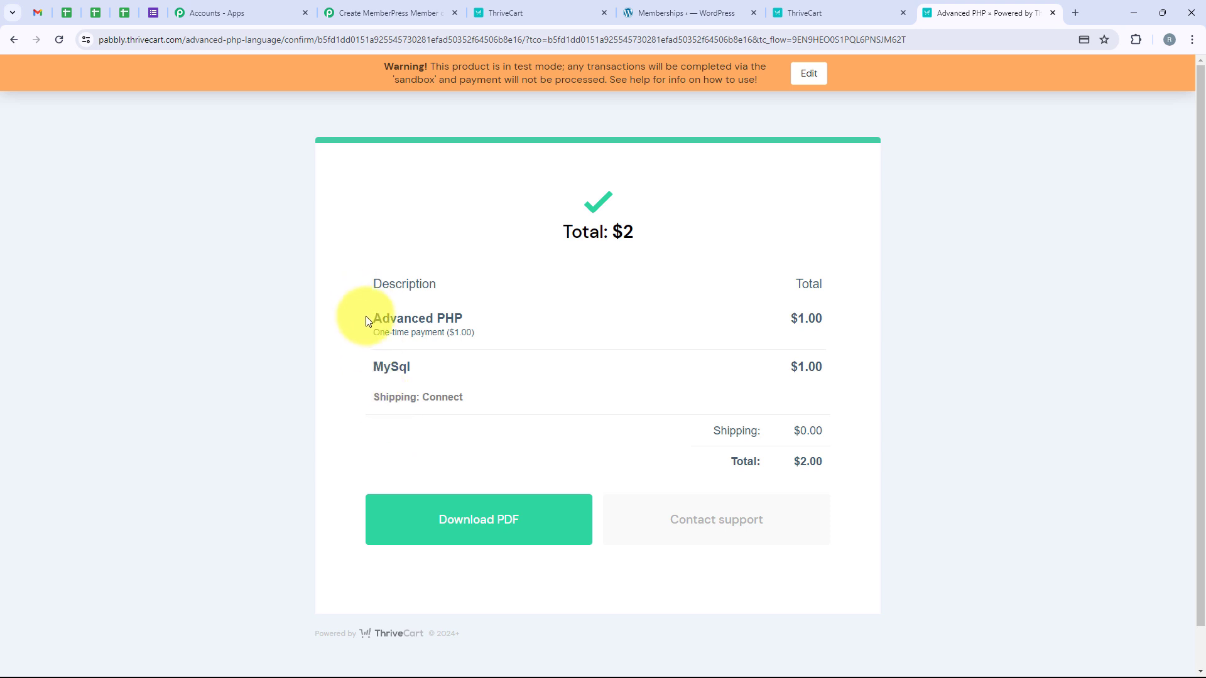
{"action": "left_click_drag", "start_coordinate": [372, 320], "coordinate": [456, 322]}
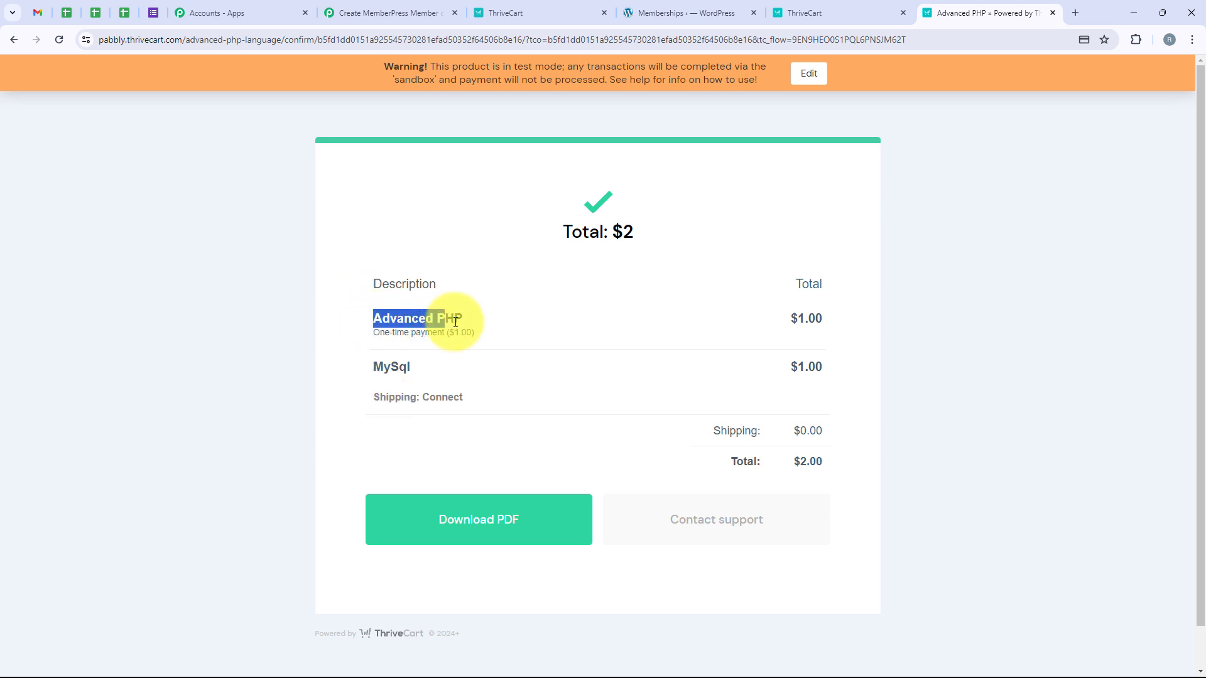
{"action": "left_click_drag", "start_coordinate": [372, 367], "coordinate": [411, 367]}
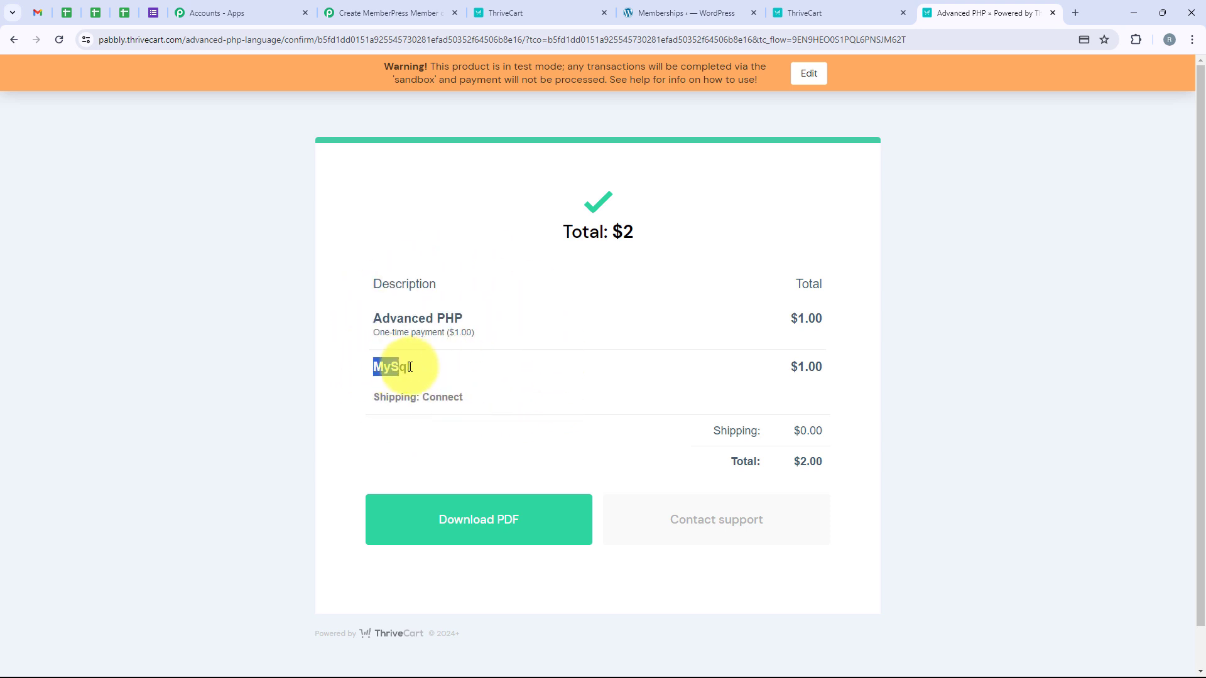
{"action": "left_click", "coordinate": [353, 351]}
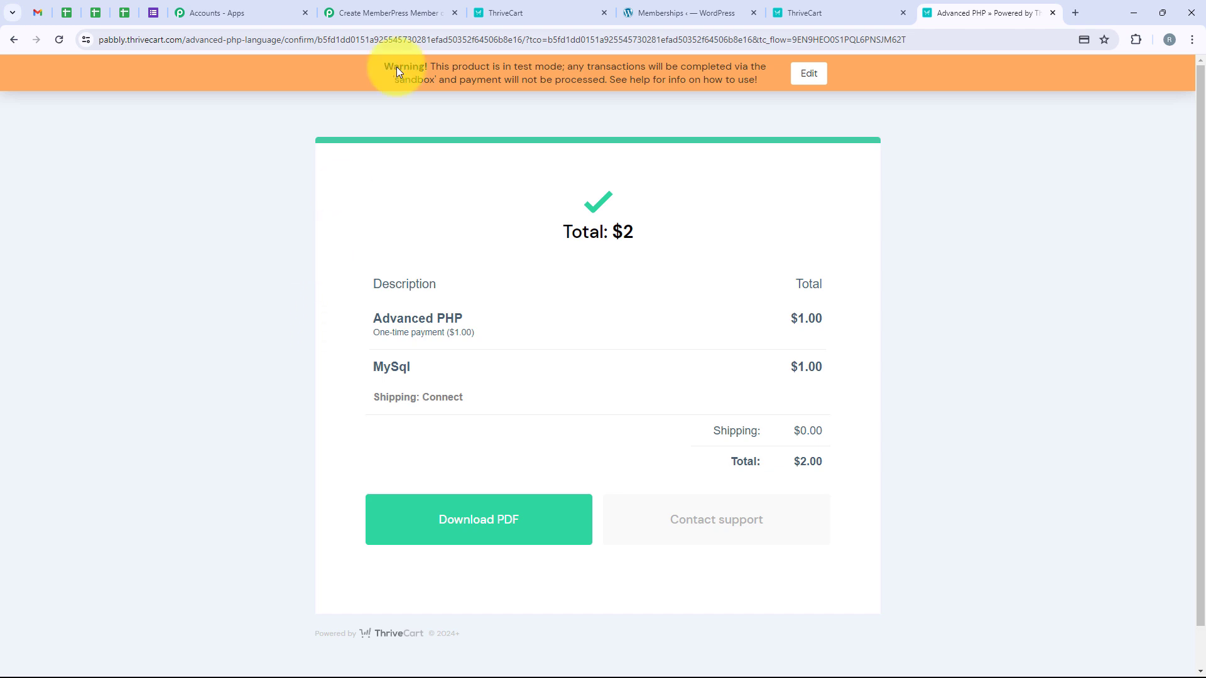
Check the captured response's shipping name, state, zip, street, country and city values
{"action": "left_click", "coordinate": [417, 8]}
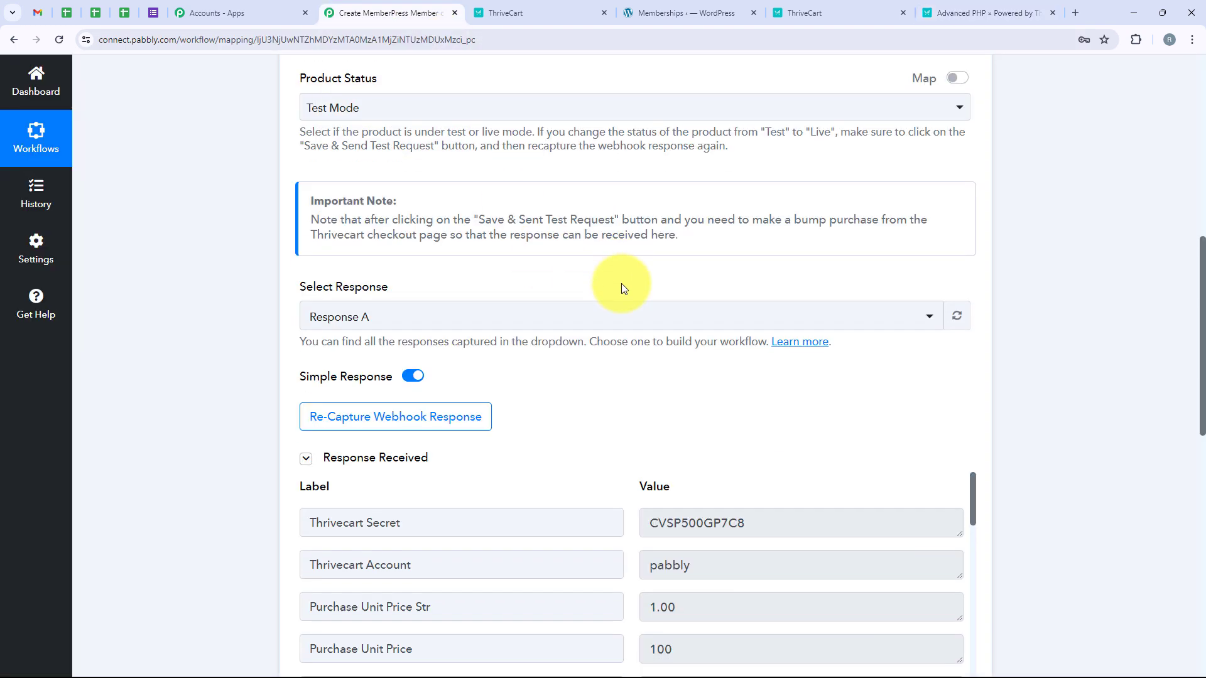
{"action": "scroll", "coordinate": [729, 220], "scroll_direction": "down", "scroll_amount": 5}
{"action": "scroll", "coordinate": [756, 290], "scroll_direction": "down", "scroll_amount": 4}
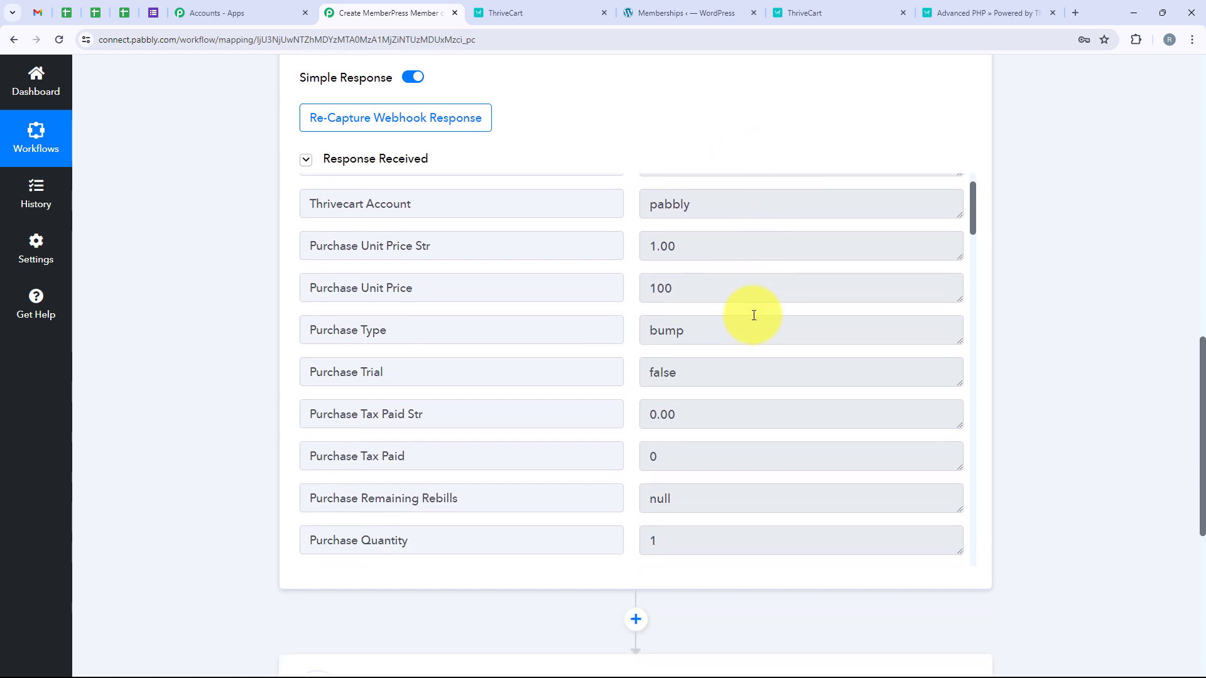
{"action": "scroll", "coordinate": [753, 316], "scroll_direction": "down", "scroll_amount": 10}
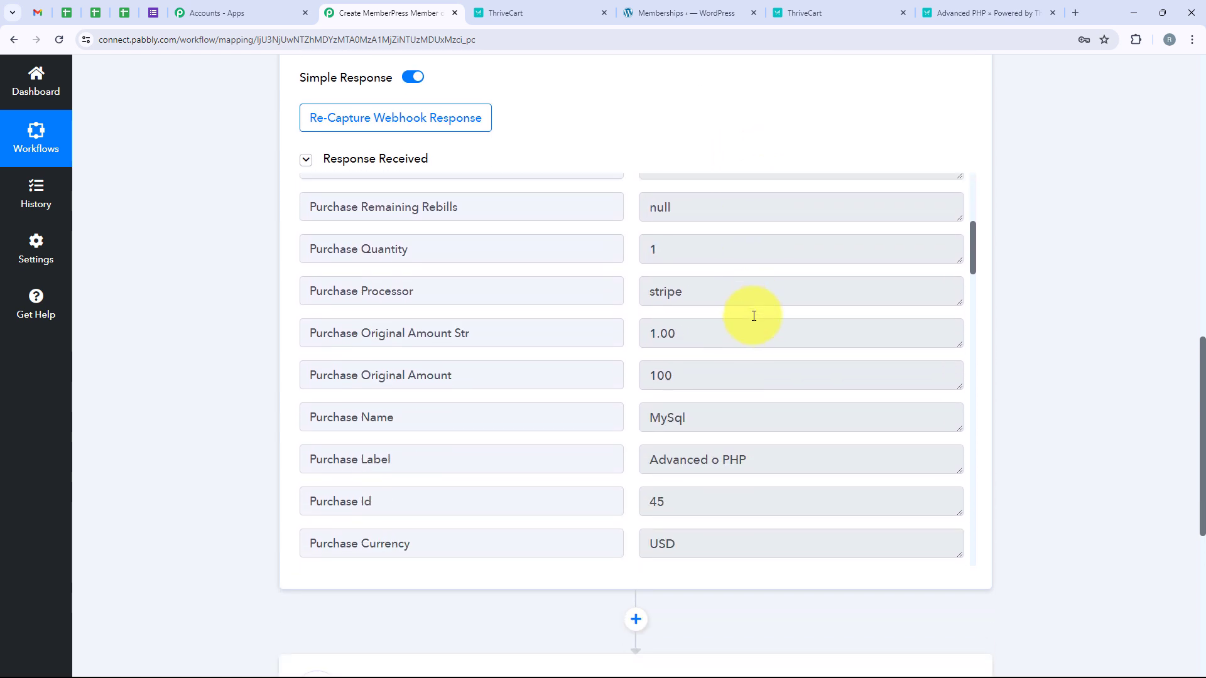
{"action": "scroll", "coordinate": [508, 307], "scroll_direction": "down", "scroll_amount": 5}
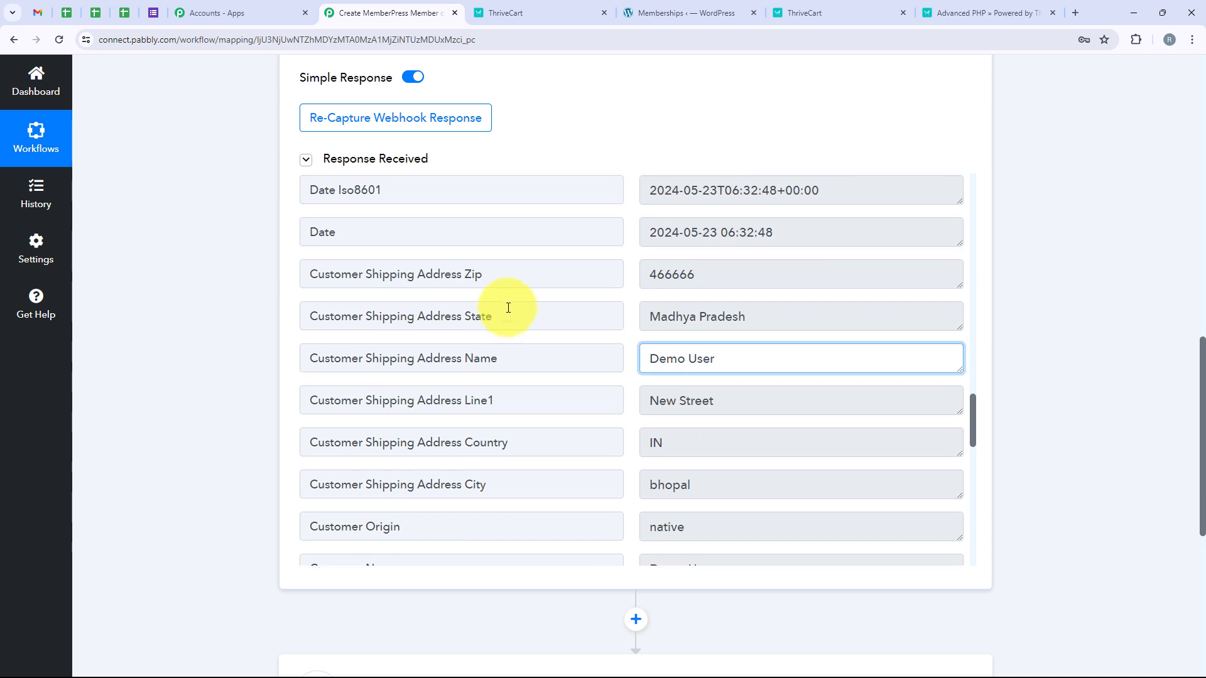
{"action": "left_click_drag", "start_coordinate": [743, 306], "coordinate": [638, 312]}
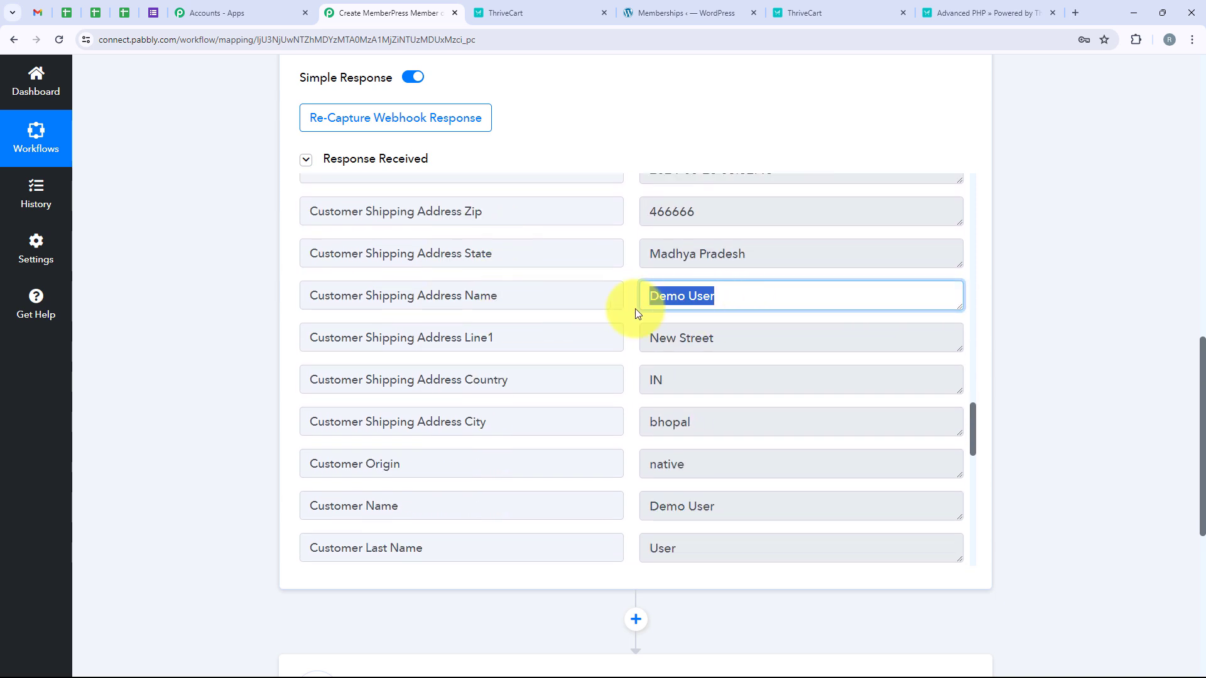
{"action": "left_click_drag", "start_coordinate": [762, 261], "coordinate": [674, 273]}
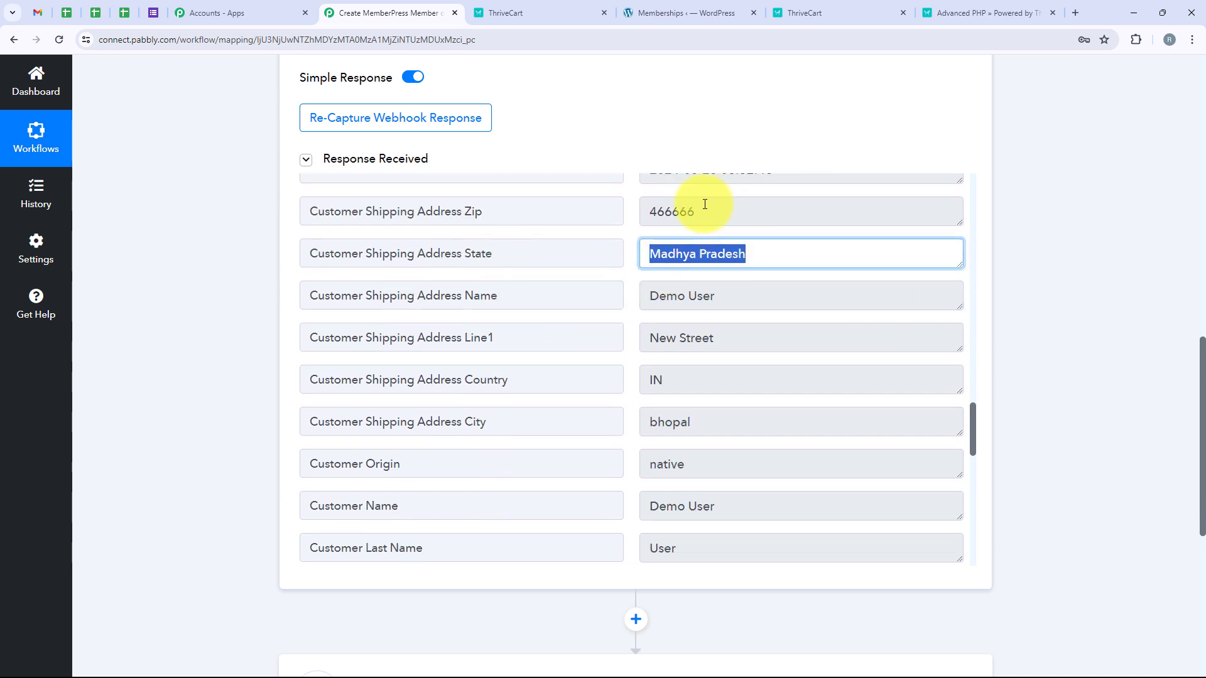
{"action": "left_click_drag", "start_coordinate": [708, 200], "coordinate": [638, 213]}
{"action": "left_click_drag", "start_coordinate": [764, 337], "coordinate": [621, 339]}
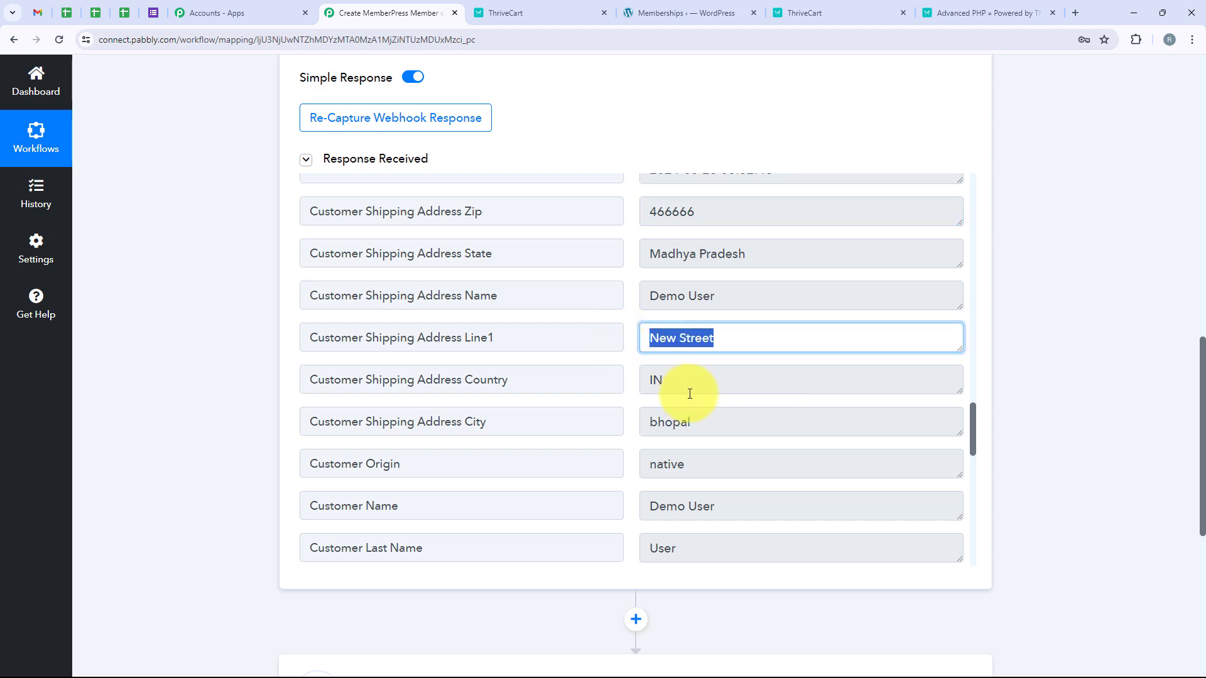
{"action": "left_click_drag", "start_coordinate": [686, 384], "coordinate": [627, 388]}
{"action": "left_click_drag", "start_coordinate": [700, 420], "coordinate": [623, 431]}
{"action": "scroll", "coordinate": [624, 431], "scroll_direction": "up", "scroll_amount": 15}
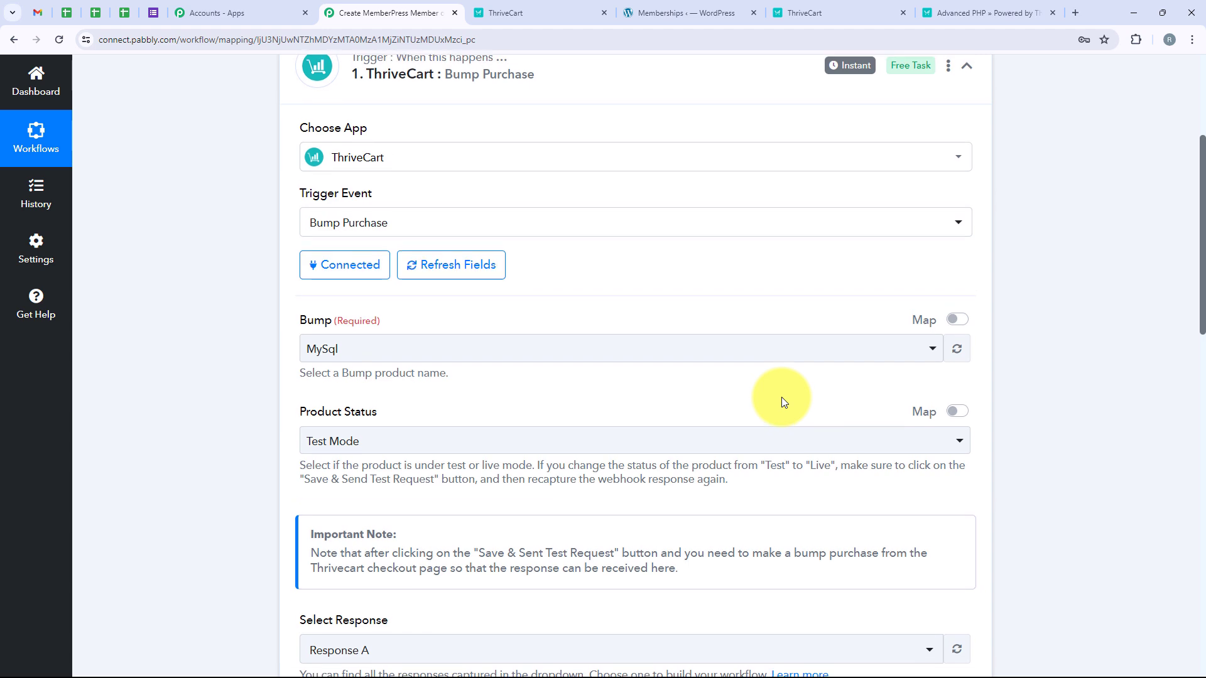
{"action": "scroll", "coordinate": [593, 373], "scroll_direction": "up", "scroll_amount": 5}
Collapse the ThriveCart trigger and choose MemberPress as the action app by searching 'Memb'
{"action": "left_click", "coordinate": [710, 315]}
{"action": "left_click", "coordinate": [425, 462]}
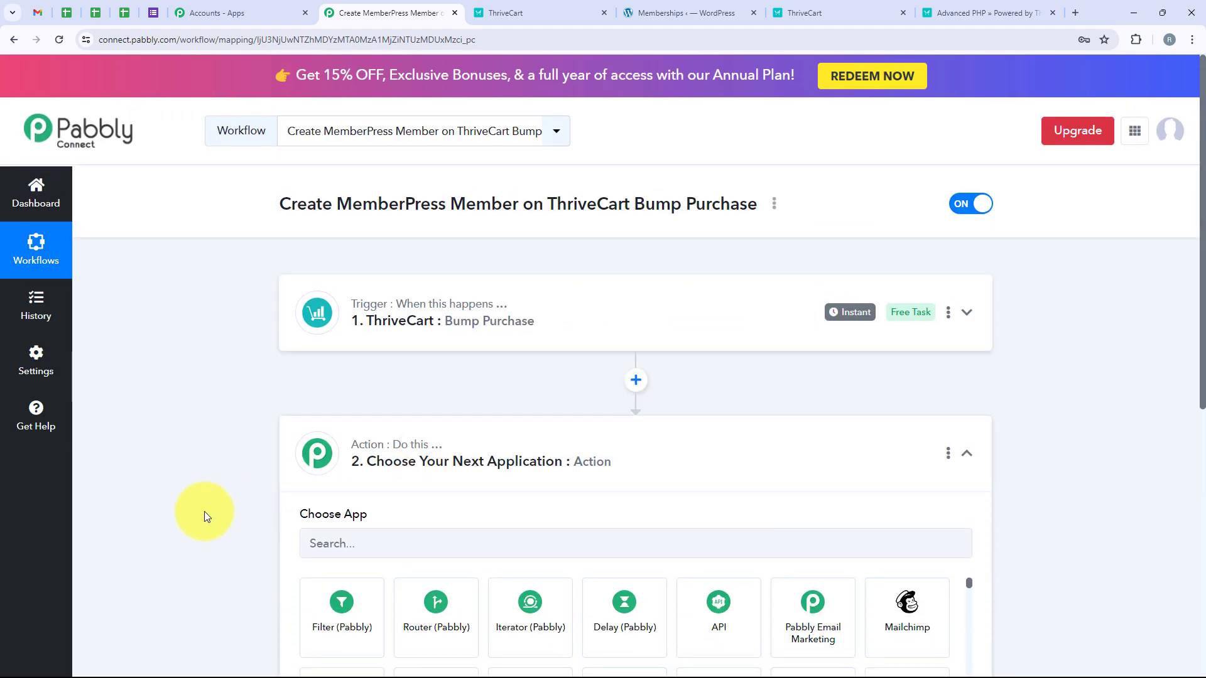
{"action": "left_click", "coordinate": [361, 317]}
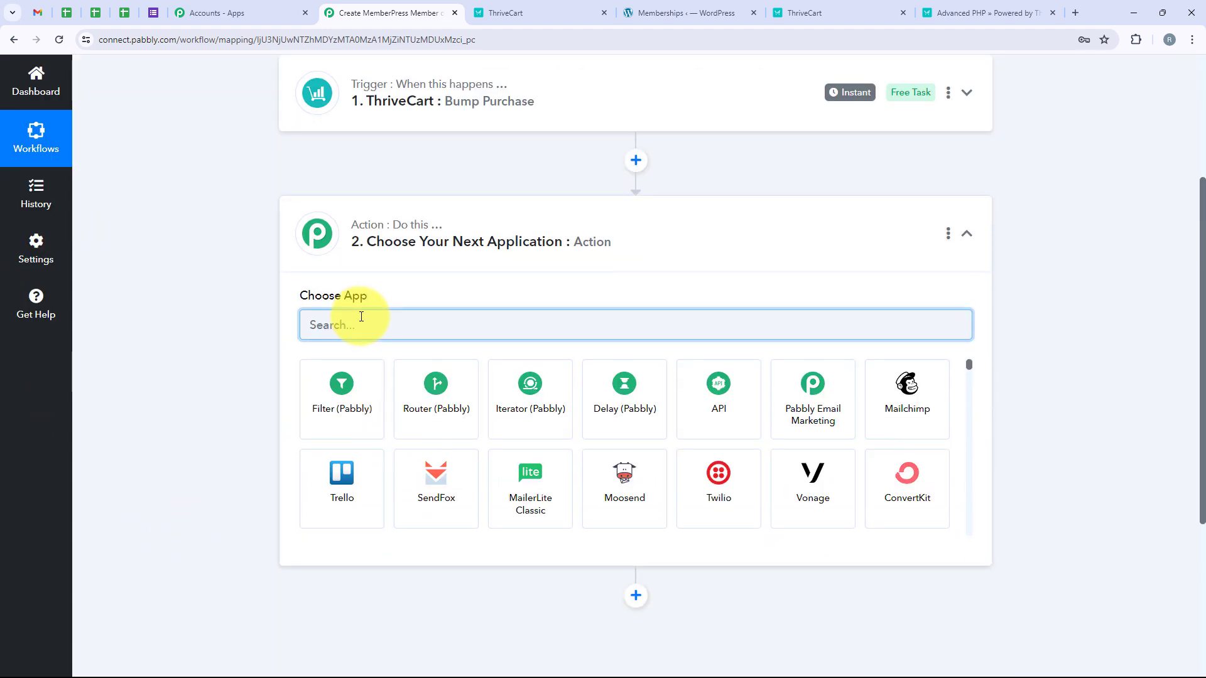
{"action": "type", "text": "MemberPress"}
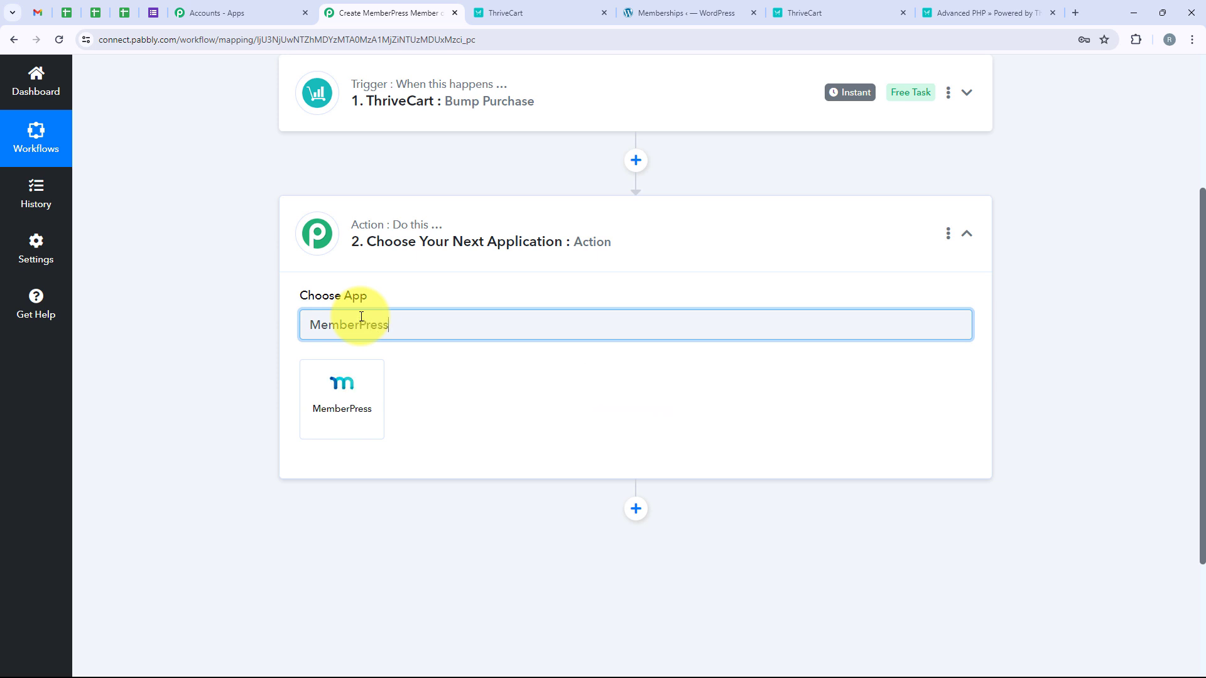
{"action": "left_click", "coordinate": [363, 378]}
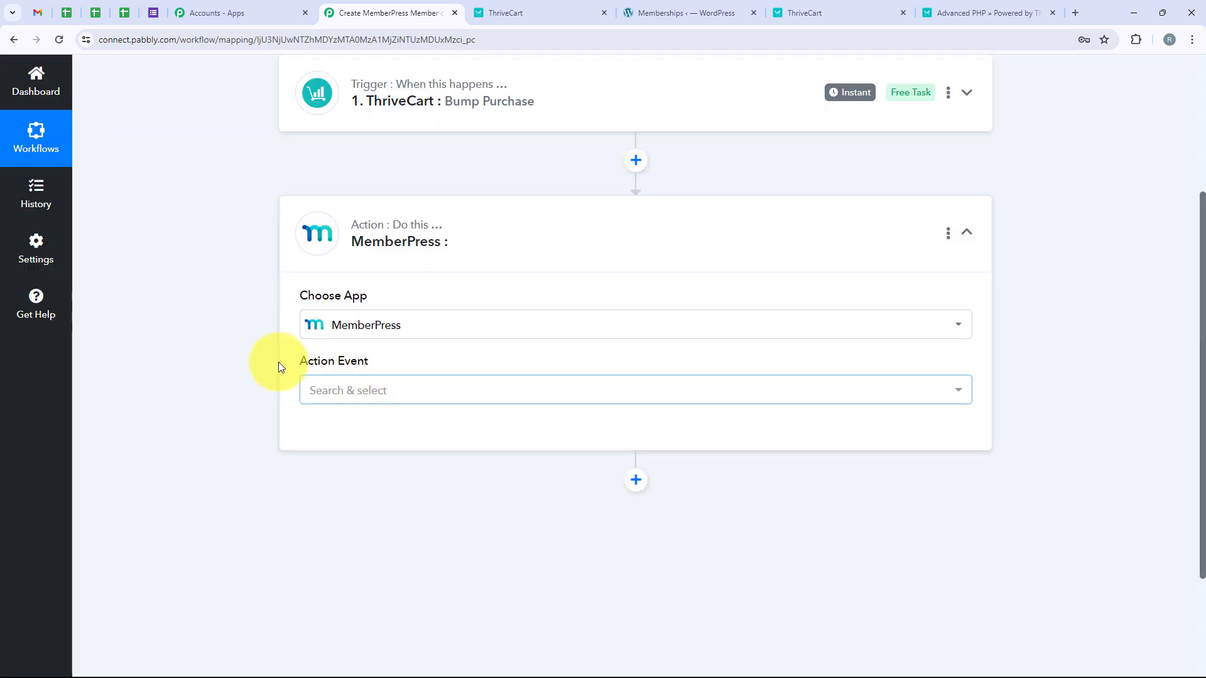
Set the action event to Create Member and start connecting the MemberPress account
{"action": "left_click_drag", "start_coordinate": [284, 367], "coordinate": [366, 371]}
{"action": "left_click", "coordinate": [370, 393]}
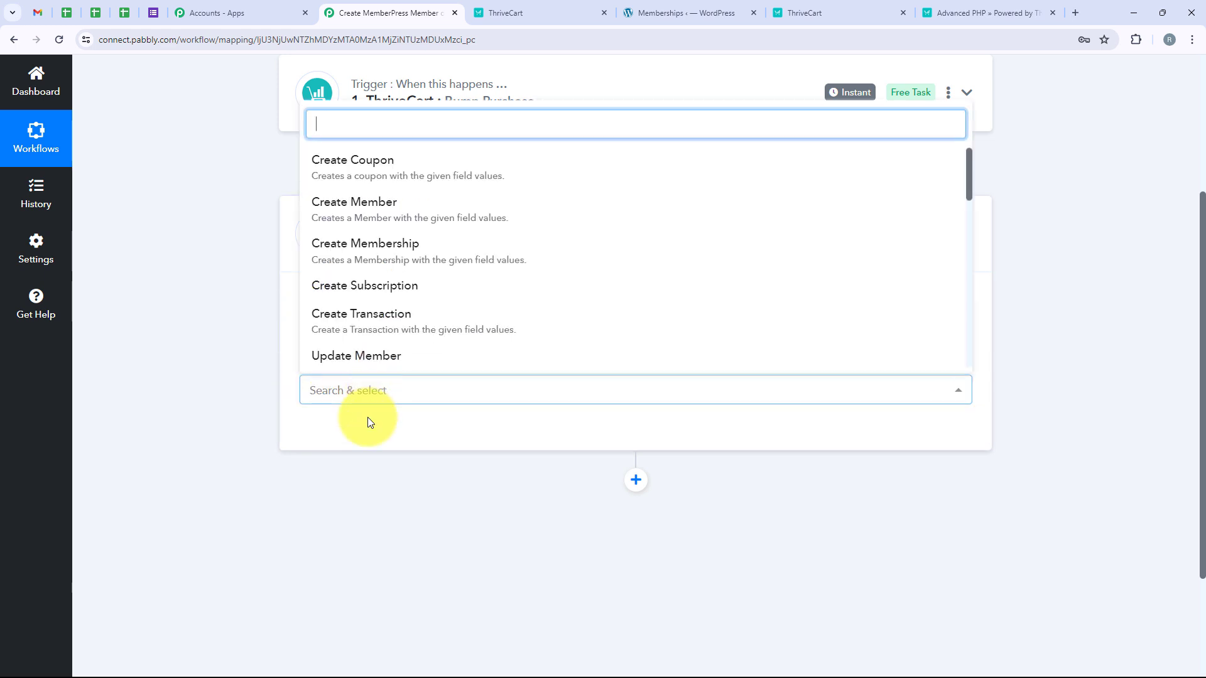
{"action": "left_click", "coordinate": [584, 215]}
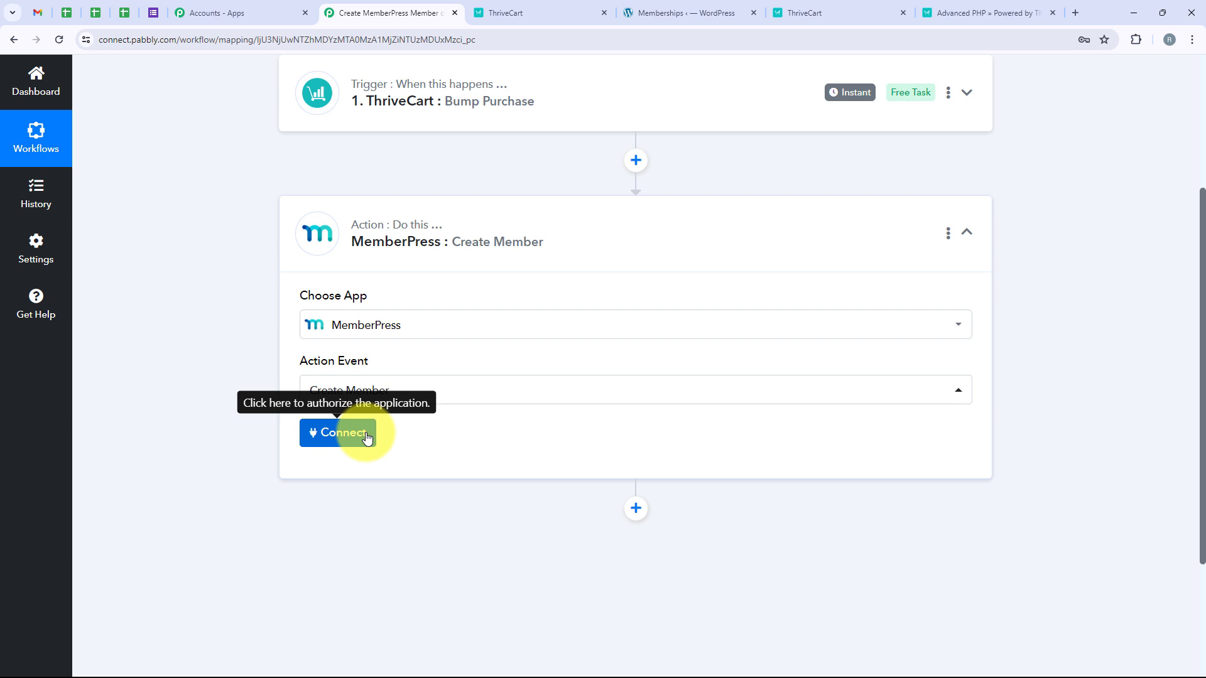
{"action": "left_click", "coordinate": [368, 438]}
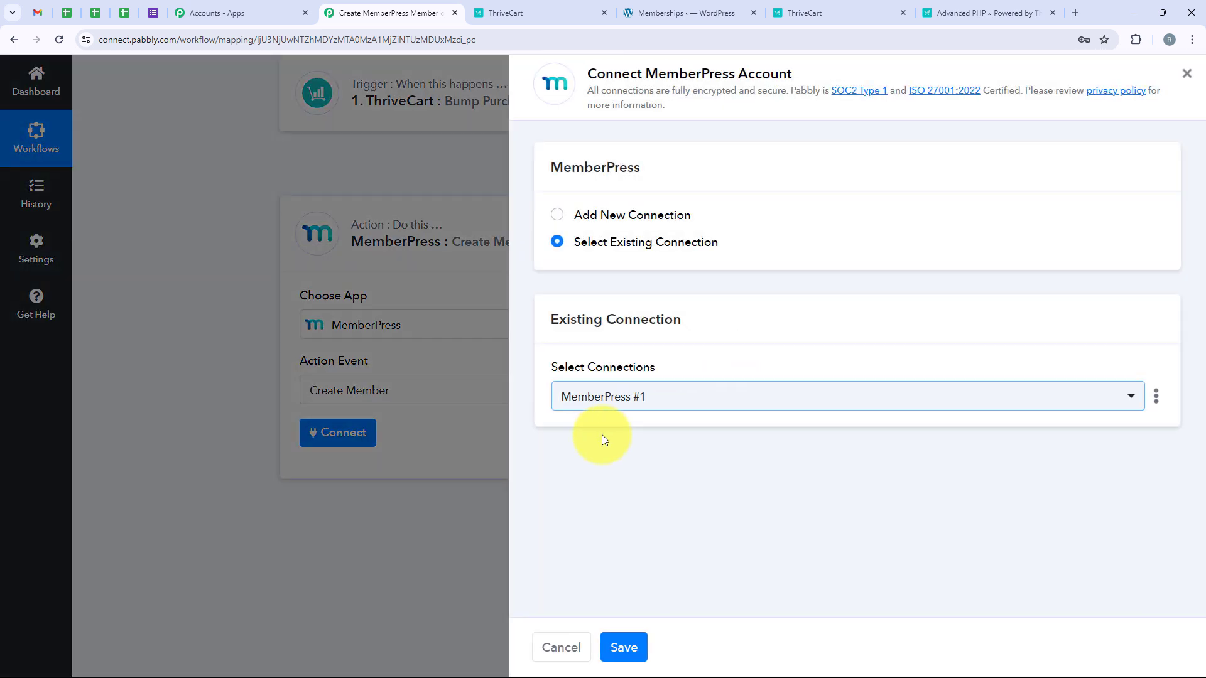
Start a new MemberPress #2 connection, noting its API Key and Site URL fields
{"action": "left_click", "coordinate": [602, 439]}
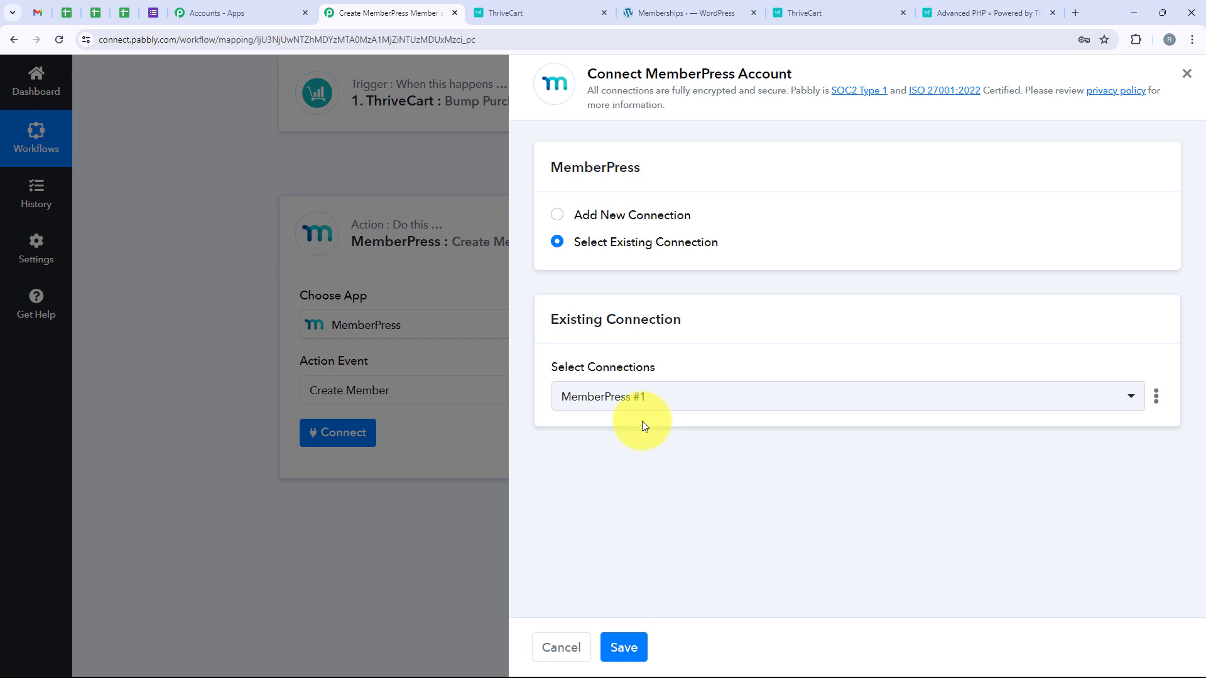
{"action": "left_click", "coordinate": [631, 218]}
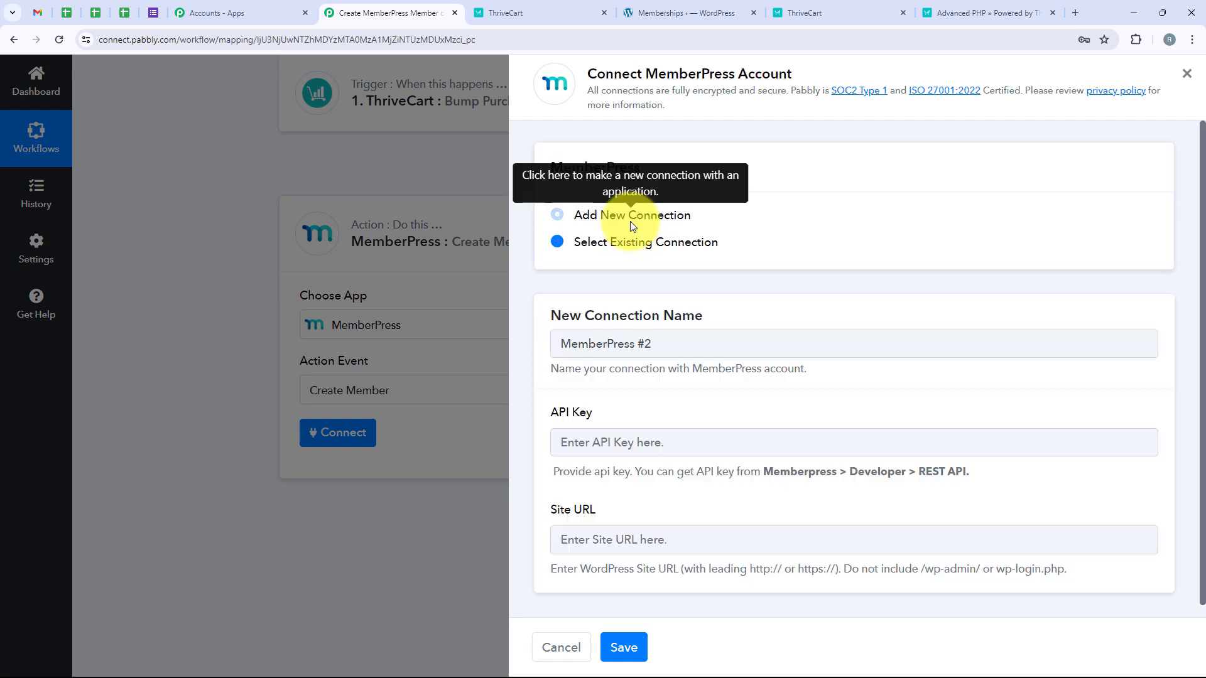
{"action": "scroll", "coordinate": [705, 431], "scroll_direction": "down", "scroll_amount": 1}
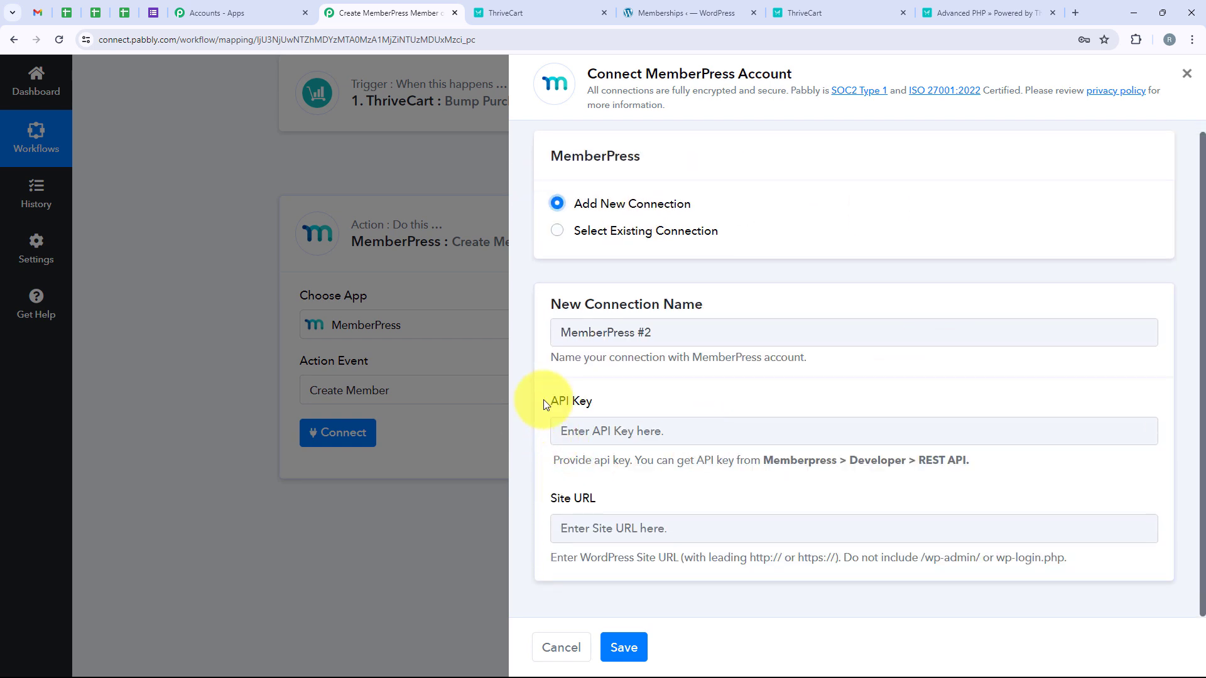
{"action": "left_click_drag", "start_coordinate": [544, 402], "coordinate": [601, 401]}
{"action": "left_click_drag", "start_coordinate": [553, 503], "coordinate": [622, 510]}
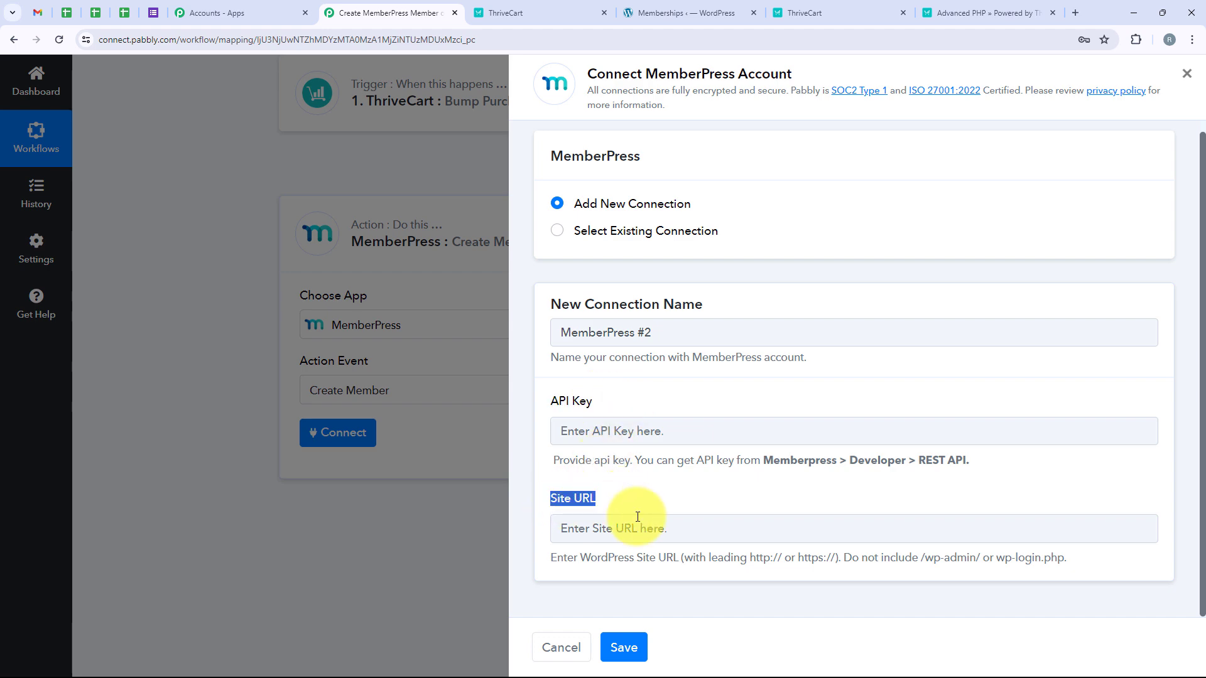
{"action": "left_click", "coordinate": [694, 519]}
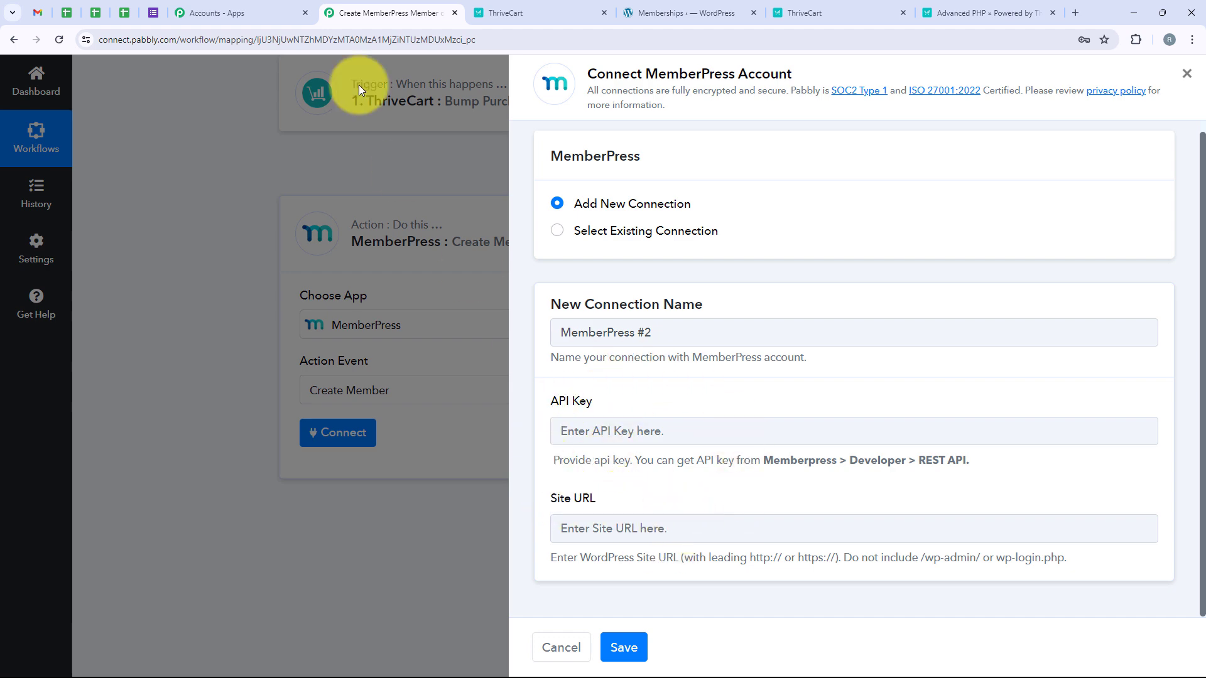
{"action": "left_click", "coordinate": [631, 15]}
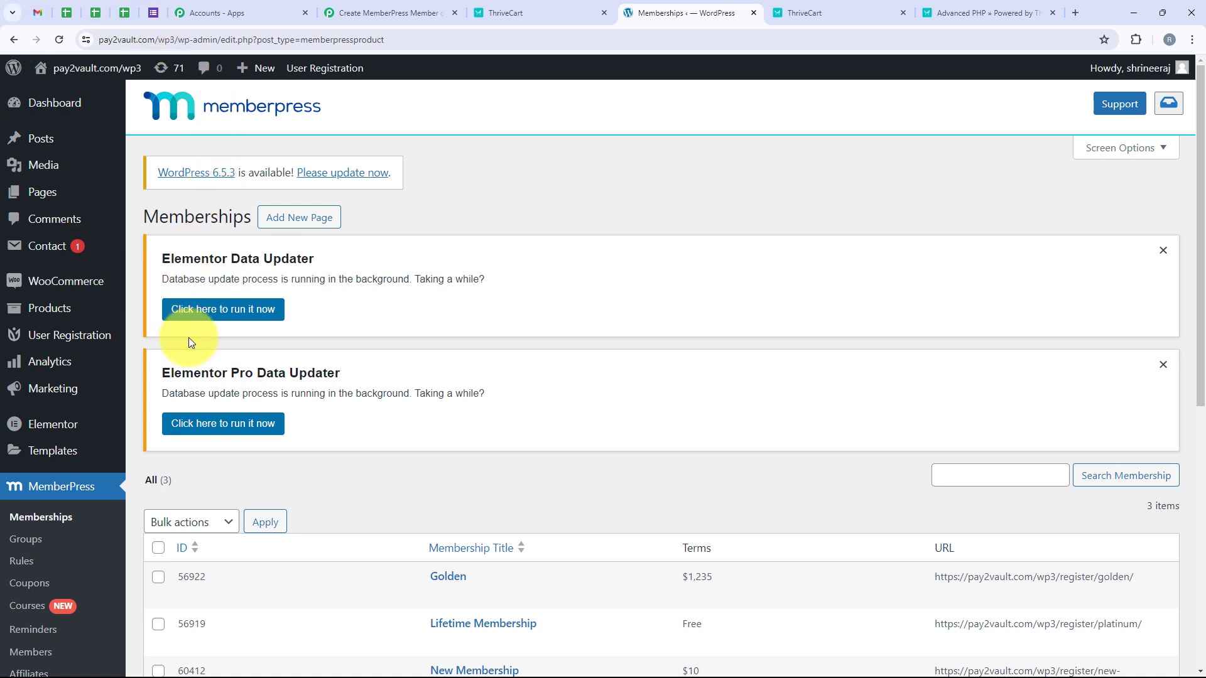
Regenerate the MemberPress REST API key in Developer settings and copy it
{"action": "scroll", "coordinate": [188, 352], "scroll_direction": "down", "scroll_amount": 3}
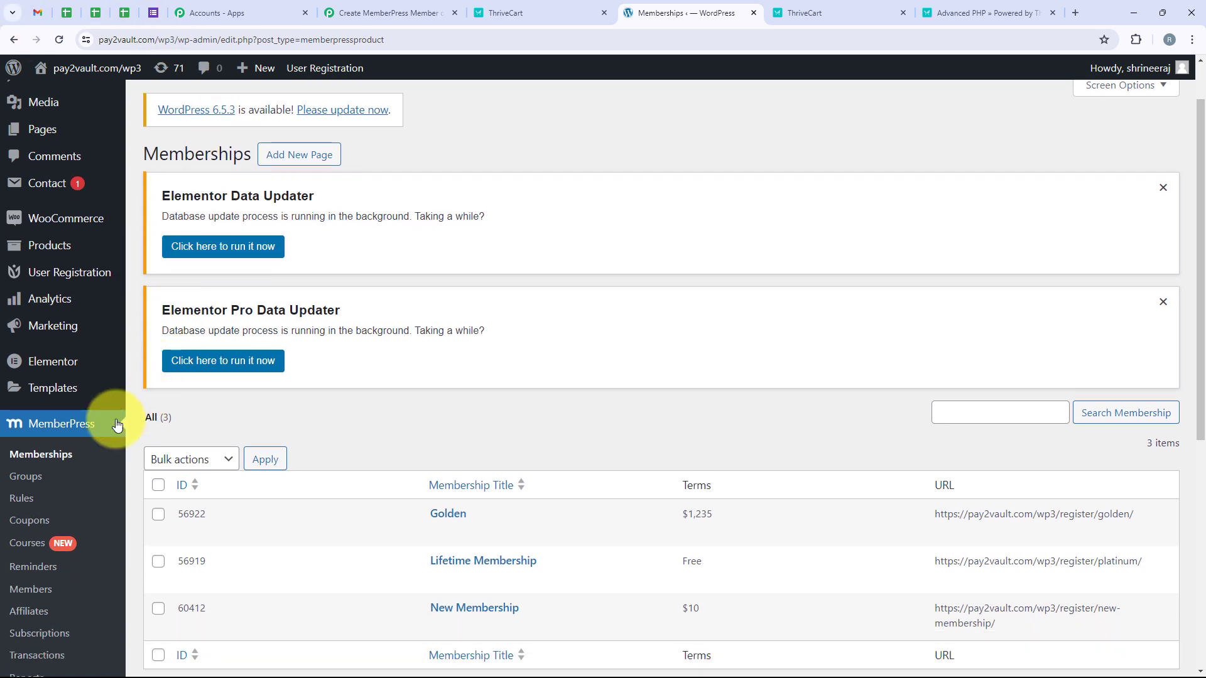
{"action": "scroll", "coordinate": [441, 192], "scroll_direction": "up", "scroll_amount": 2}
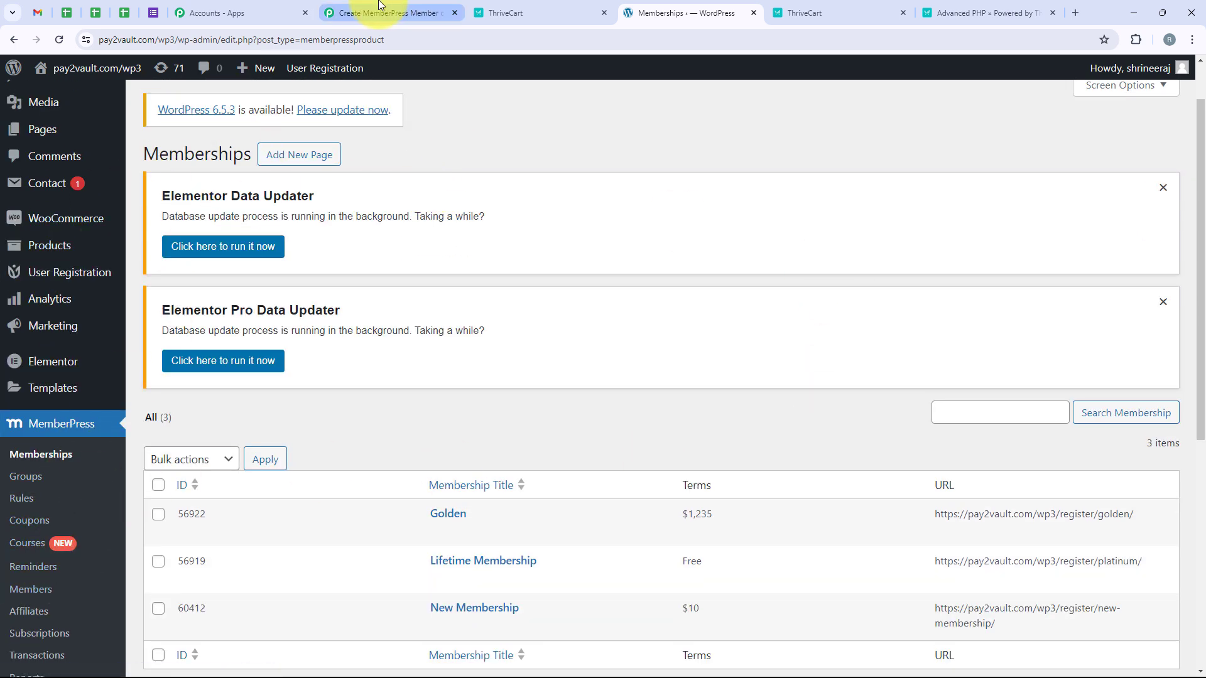
{"action": "left_click", "coordinate": [405, 12]}
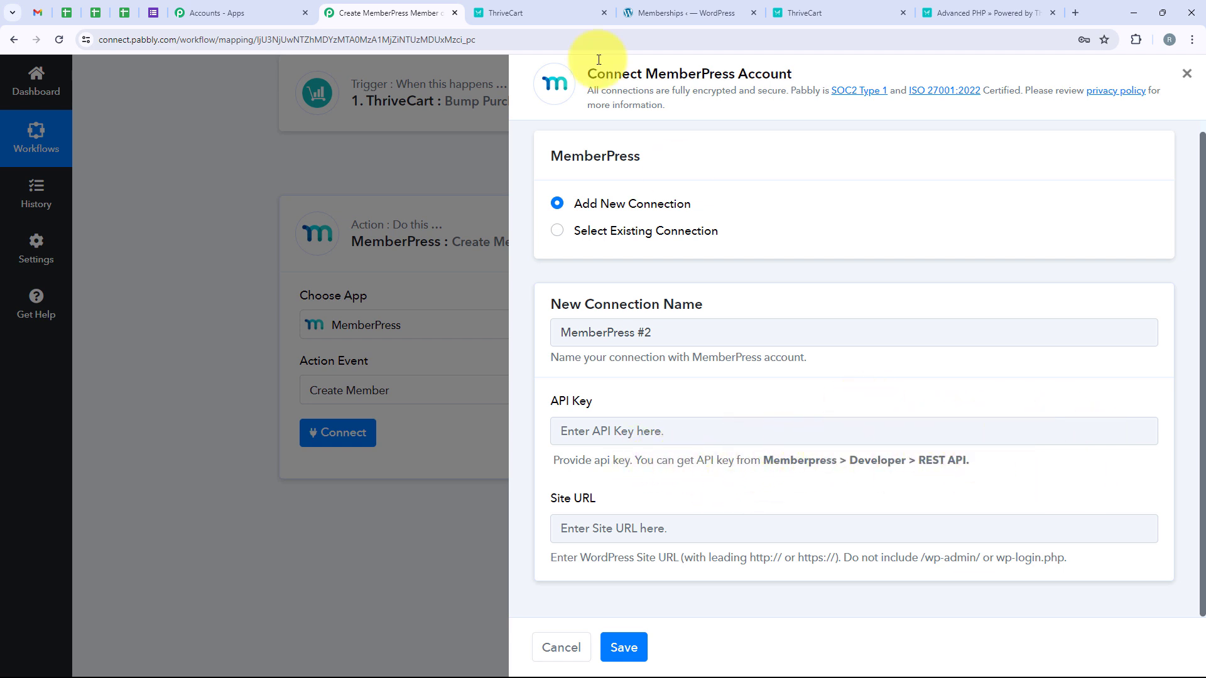
{"action": "left_click", "coordinate": [684, 5]}
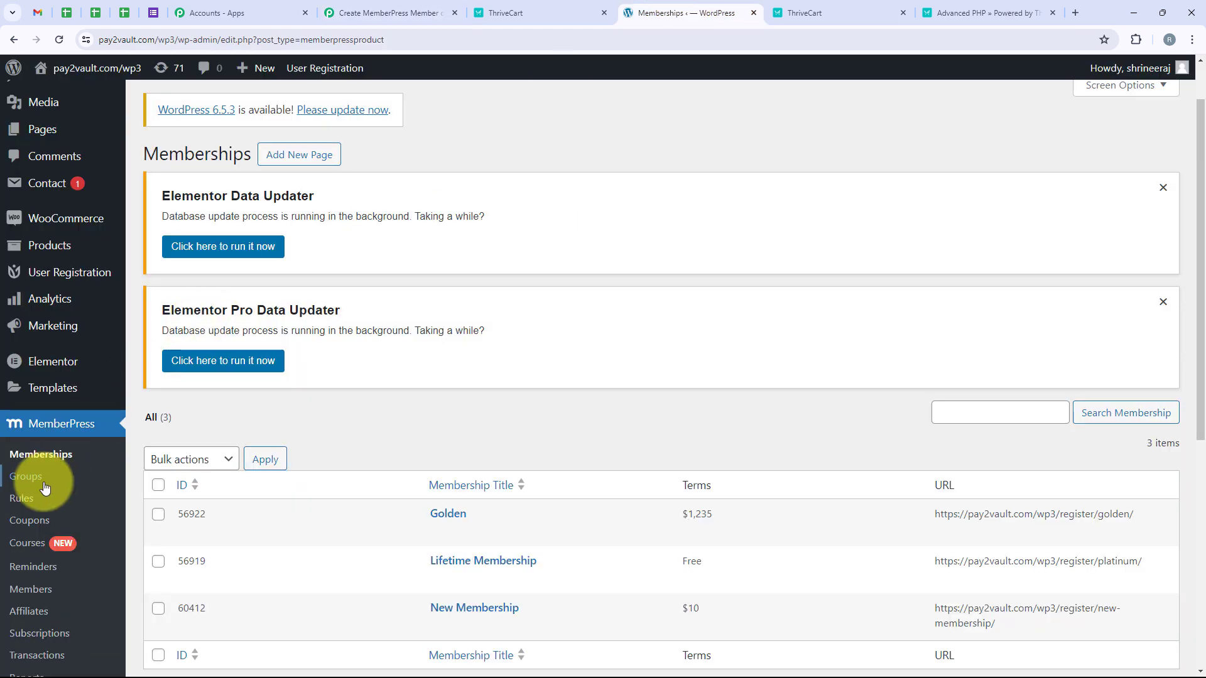
{"action": "scroll", "coordinate": [25, 477], "scroll_direction": "down", "scroll_amount": 3}
{"action": "scroll", "coordinate": [47, 384], "scroll_direction": "down", "scroll_amount": 2}
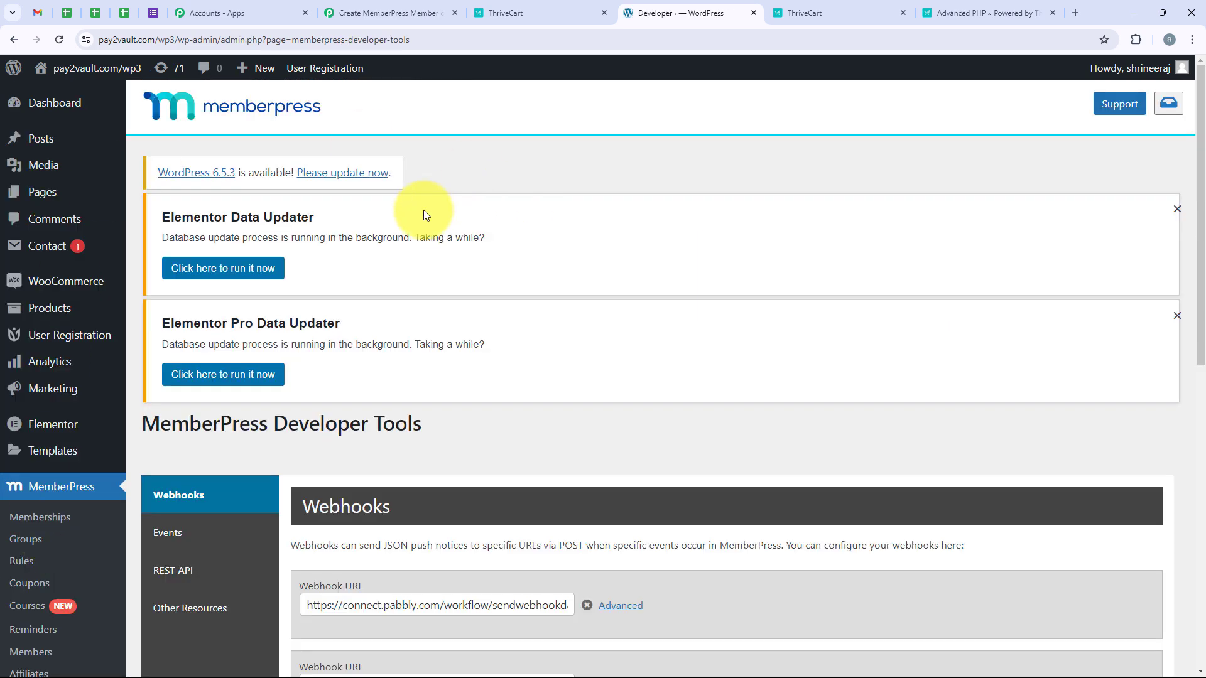
{"action": "scroll", "coordinate": [350, 208], "scroll_direction": "down", "scroll_amount": 4}
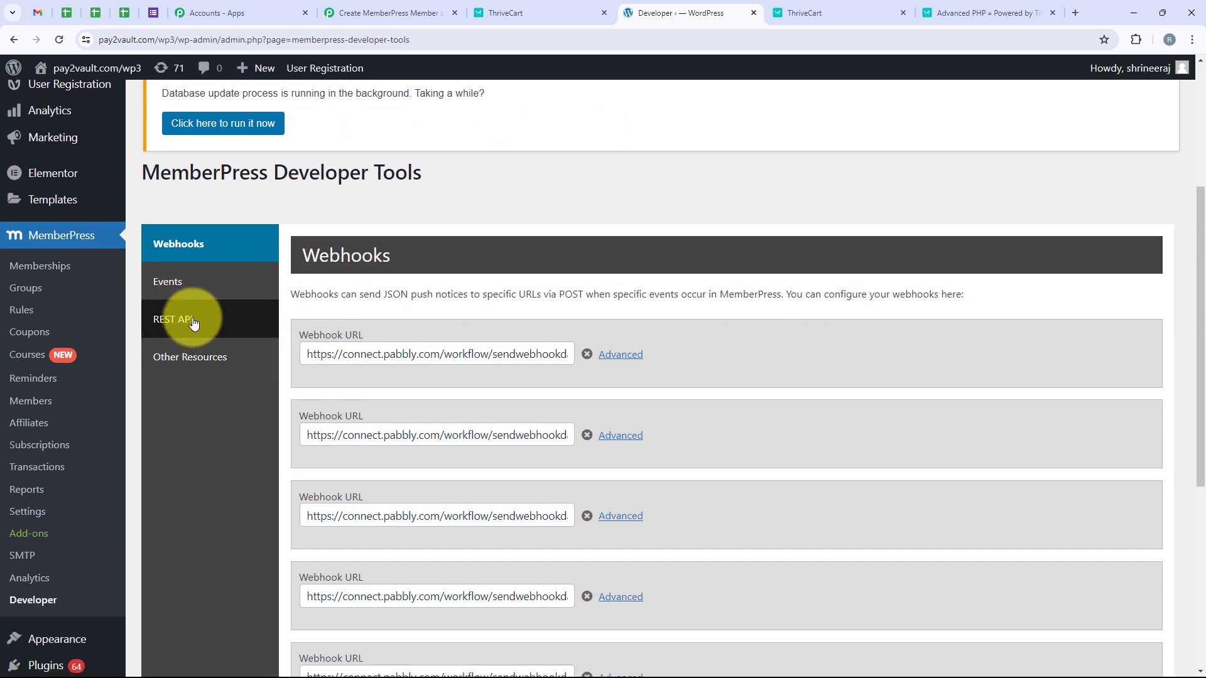
{"action": "left_click", "coordinate": [199, 331]}
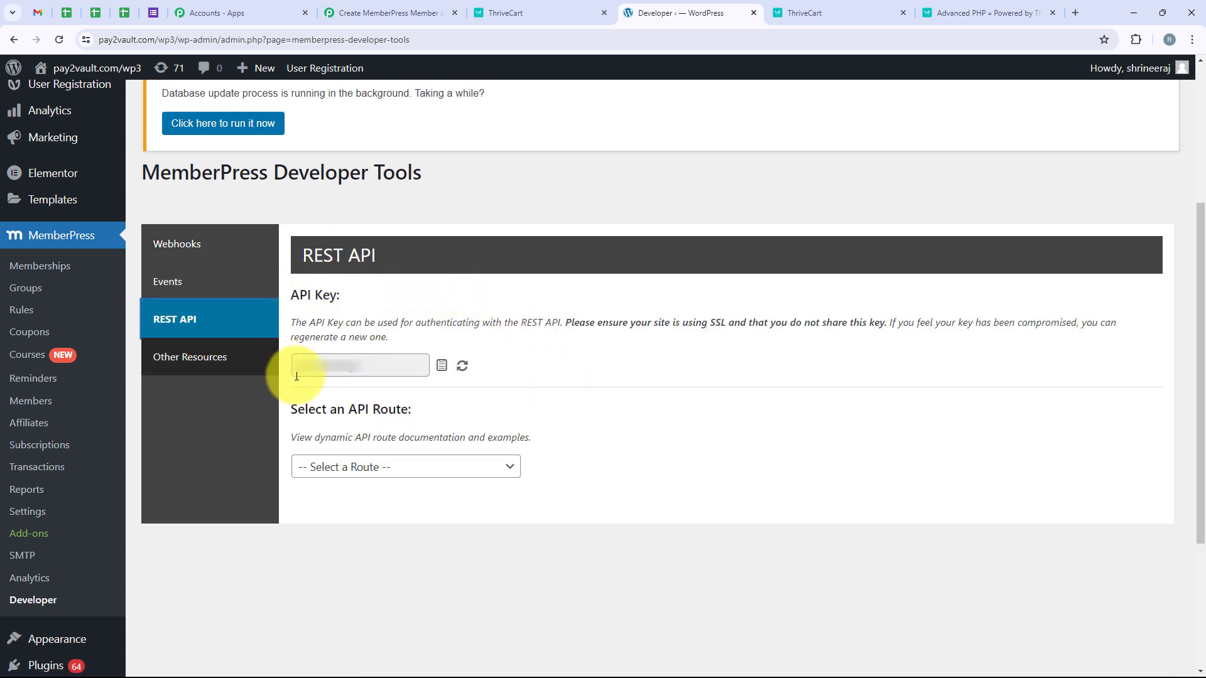
{"action": "left_click", "coordinate": [463, 366]}
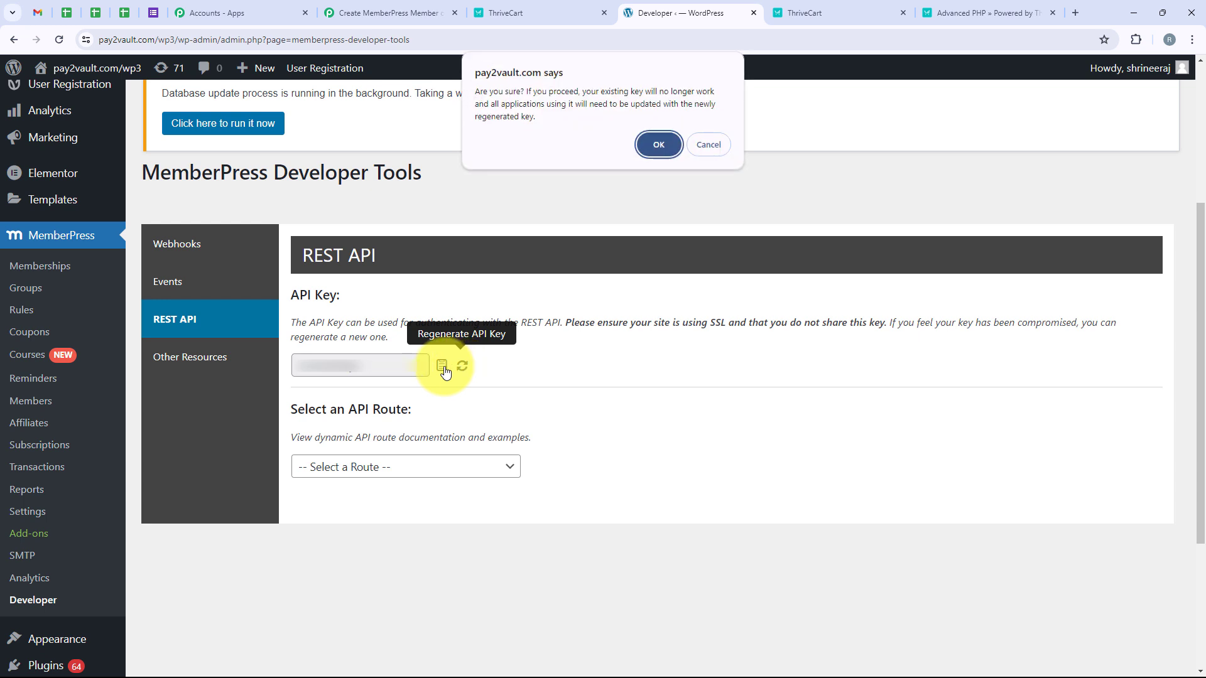
{"action": "left_click", "coordinate": [647, 147]}
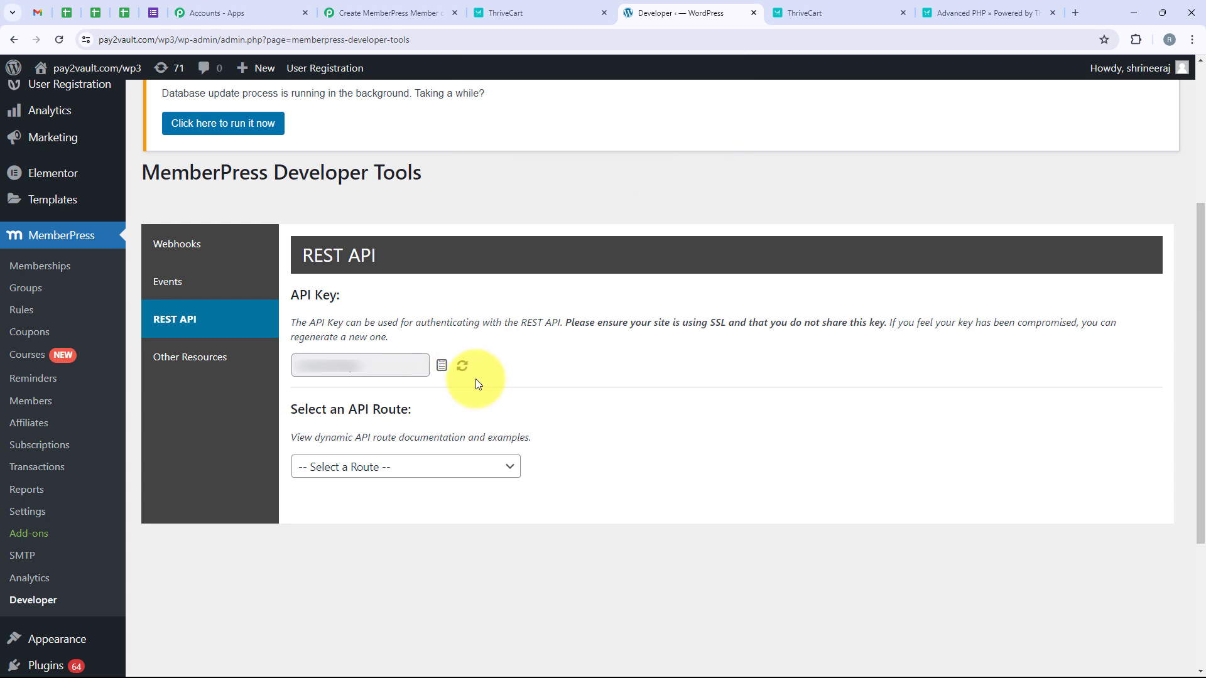
{"action": "left_click", "coordinate": [441, 367]}
Paste the copied key into the MemberPress connection's API Key field
{"action": "left_click", "coordinate": [386, 13]}
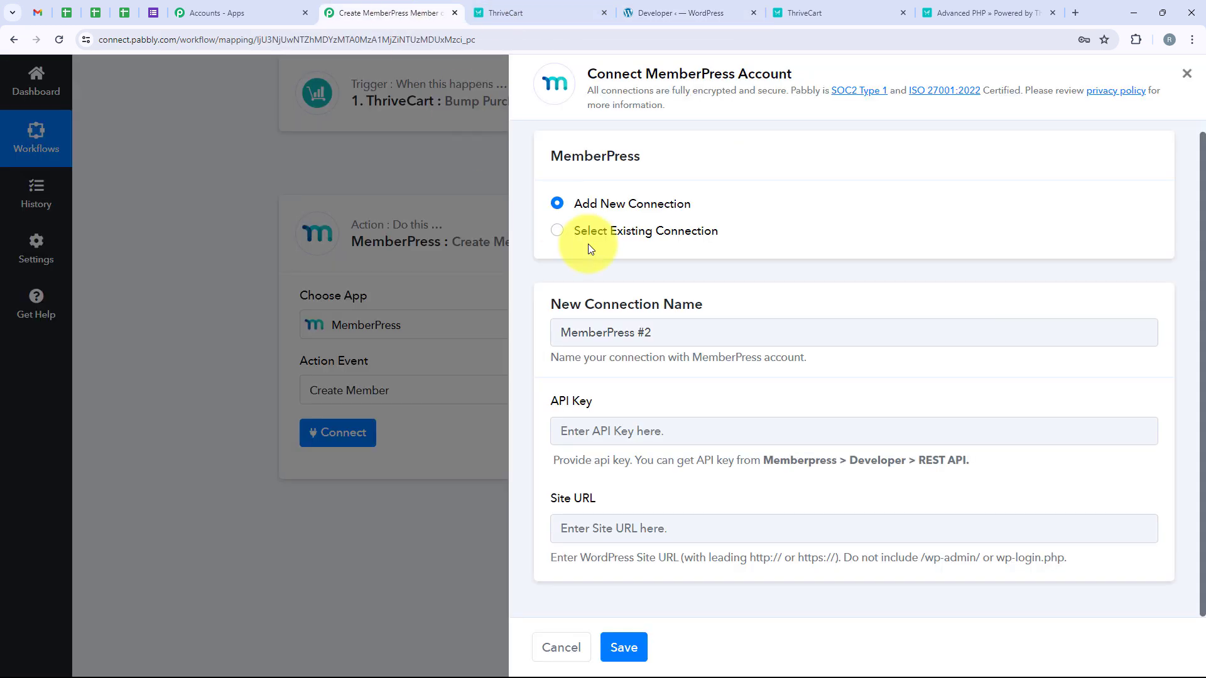
{"action": "left_click", "coordinate": [634, 430]}
{"action": "key", "text": "ctrl+v"}
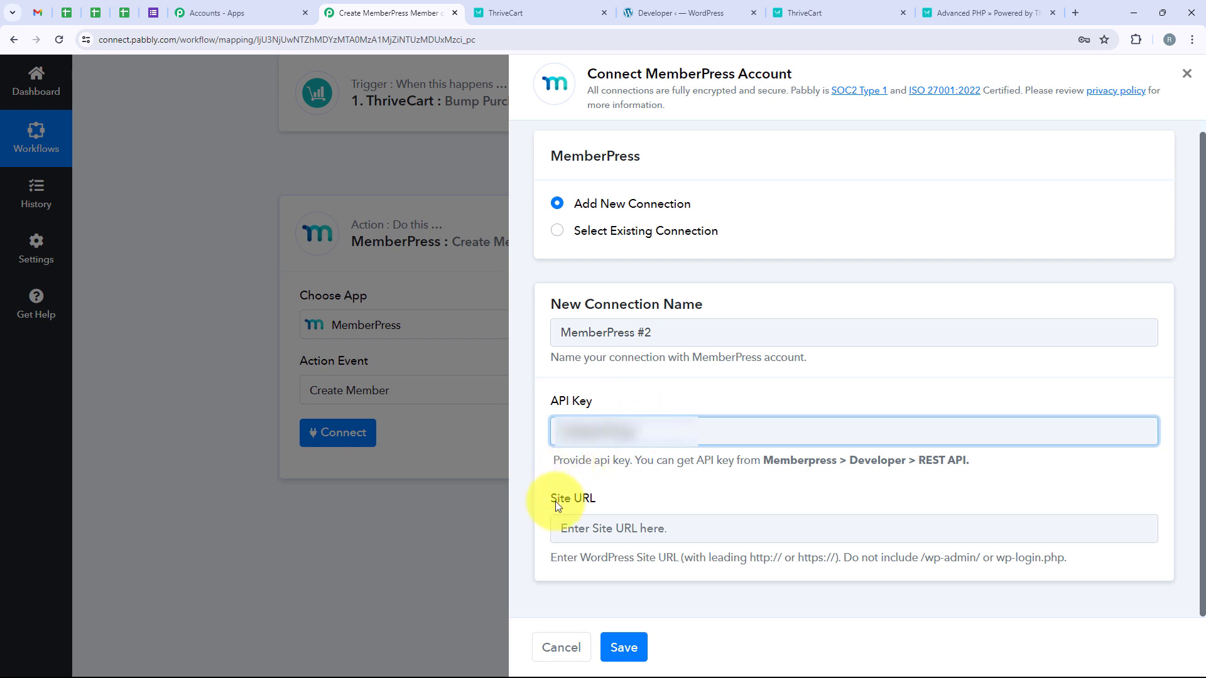
{"action": "left_click_drag", "start_coordinate": [551, 500], "coordinate": [599, 500]}
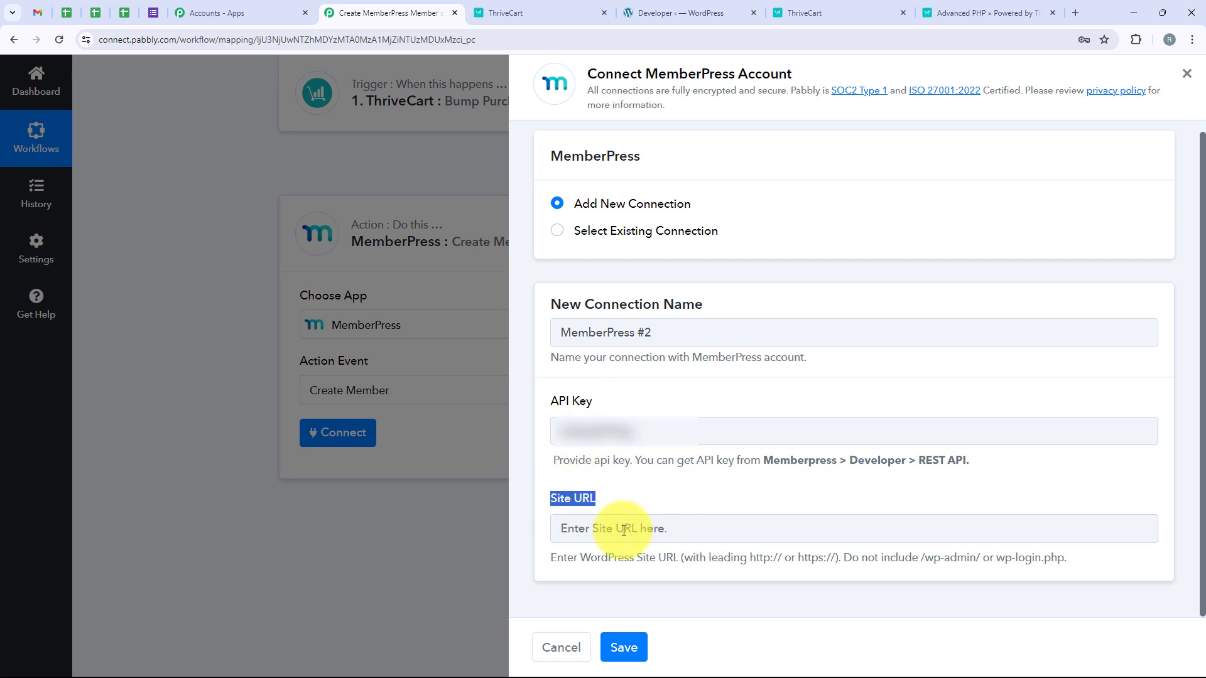
{"action": "left_click", "coordinate": [680, 8]}
{"action": "left_click", "coordinate": [188, 39]}
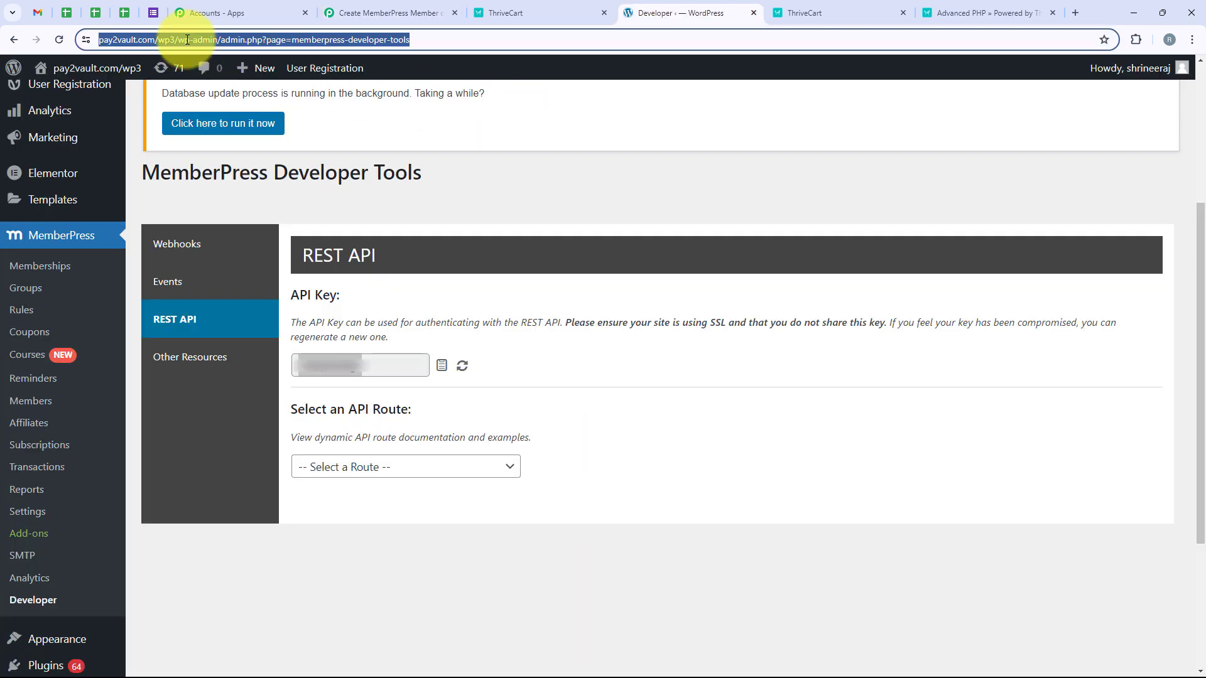
{"action": "left_click", "coordinate": [179, 40]}
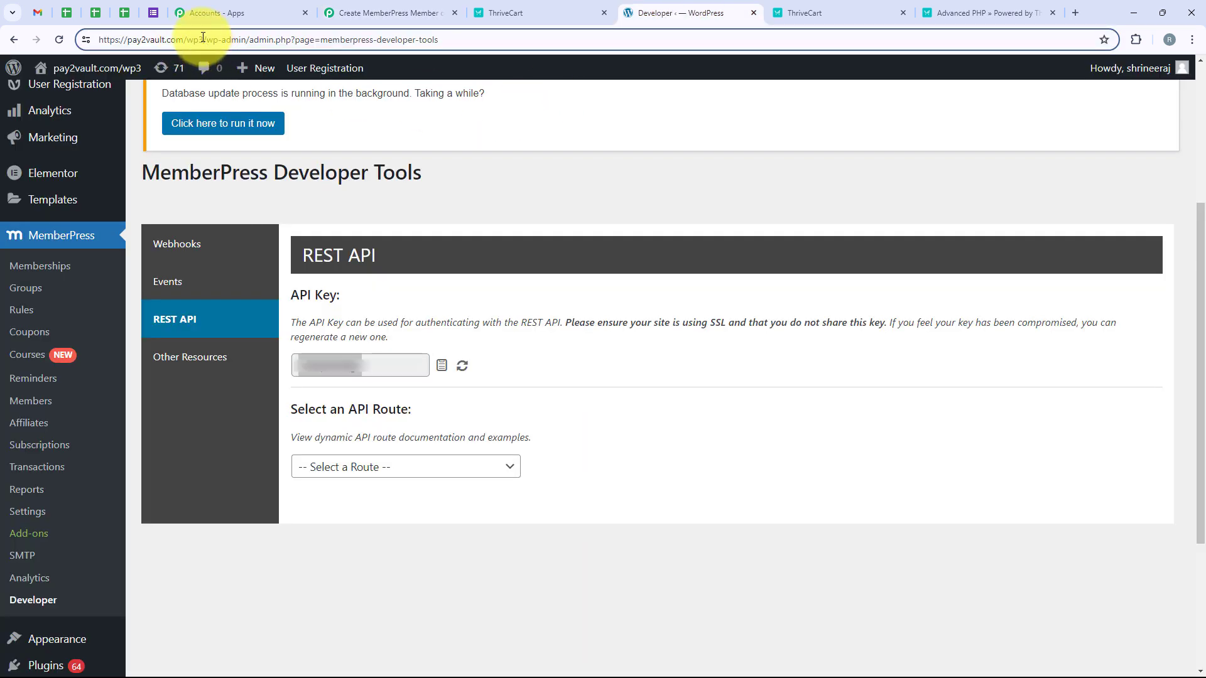
{"action": "left_click_drag", "start_coordinate": [204, 40], "coordinate": [102, 37]}
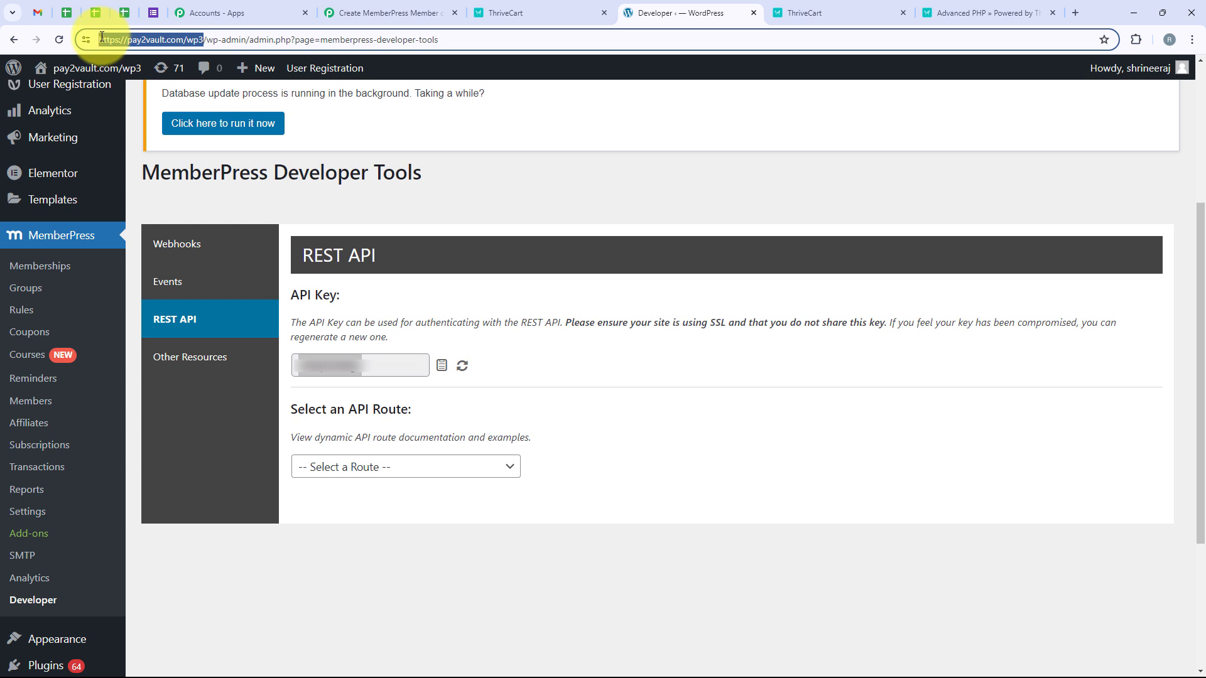
{"action": "key", "text": "ctrl+c"}
{"action": "left_click", "coordinate": [385, 13]}
{"action": "left_click", "coordinate": [652, 537]}
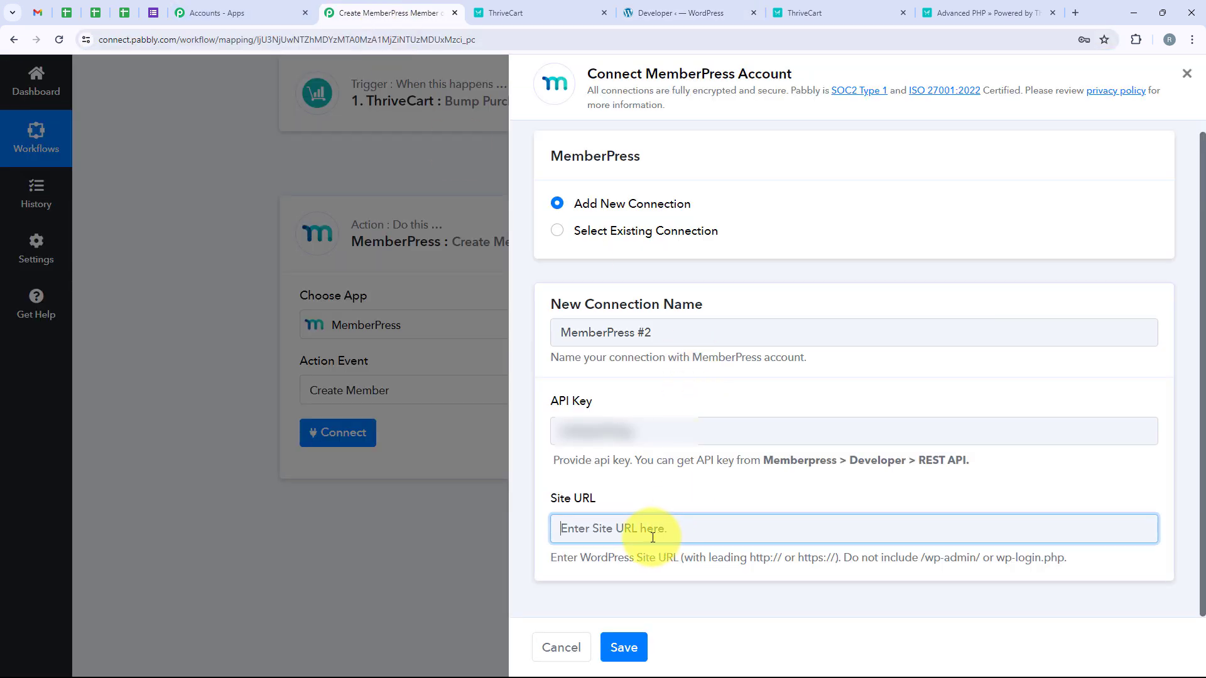
{"action": "key", "text": "ctrl+v"}
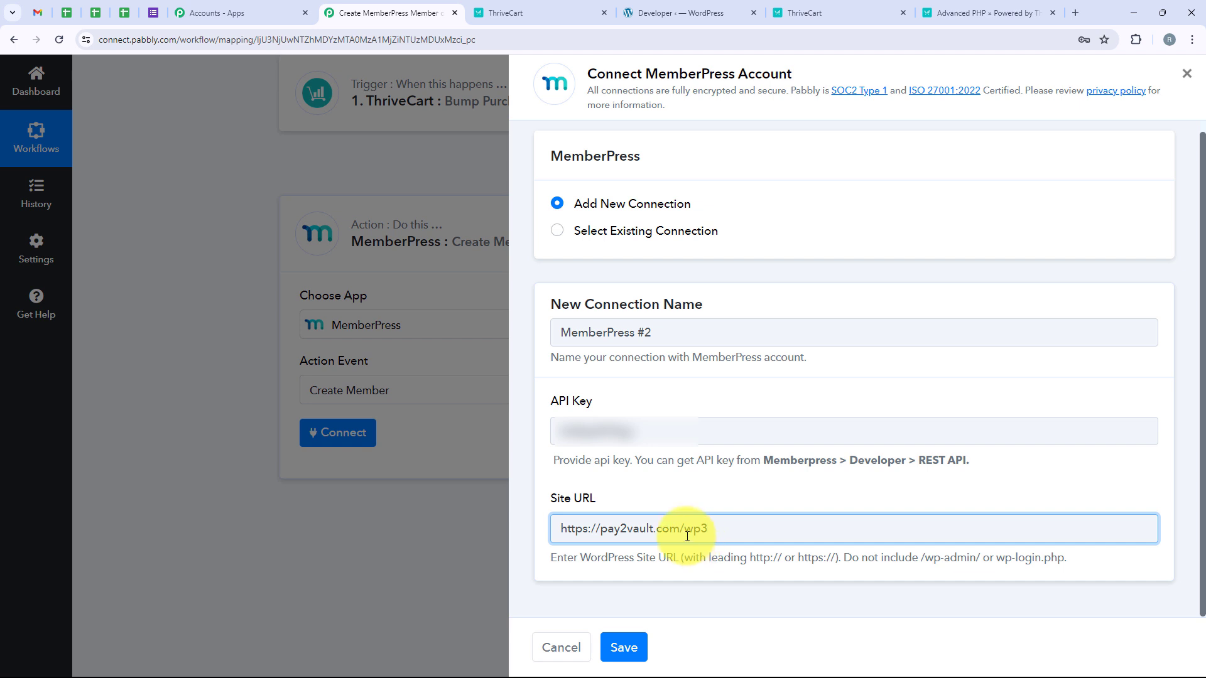
{"action": "left_click_drag", "start_coordinate": [694, 535], "coordinate": [713, 533]}
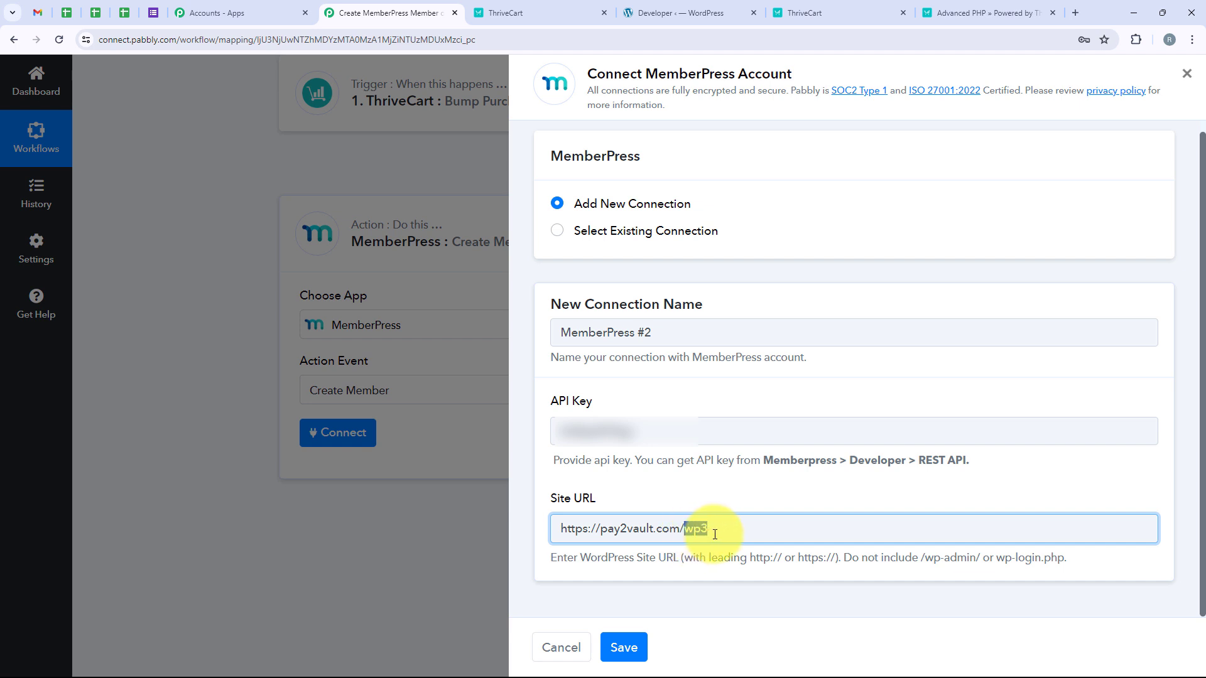
{"action": "left_click", "coordinate": [778, 535]}
{"action": "left_click_drag", "start_coordinate": [846, 558], "coordinate": [1058, 555]}
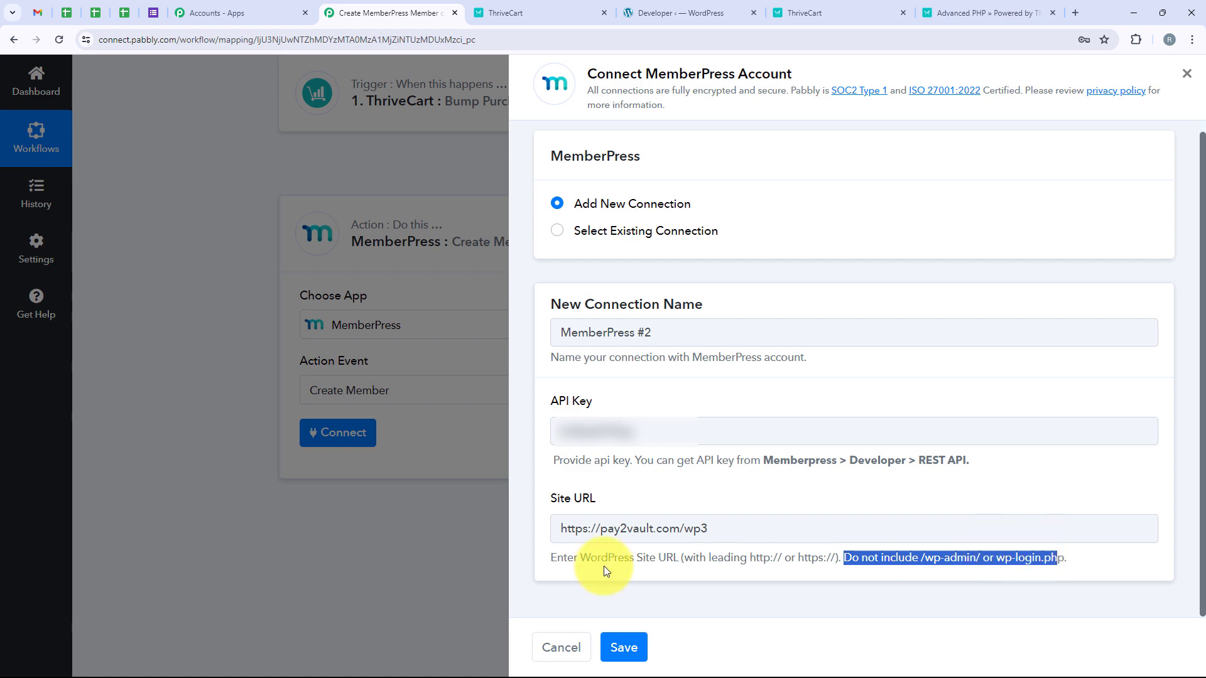
Save the MemberPress #2 connection
{"action": "left_click", "coordinate": [704, 13]}
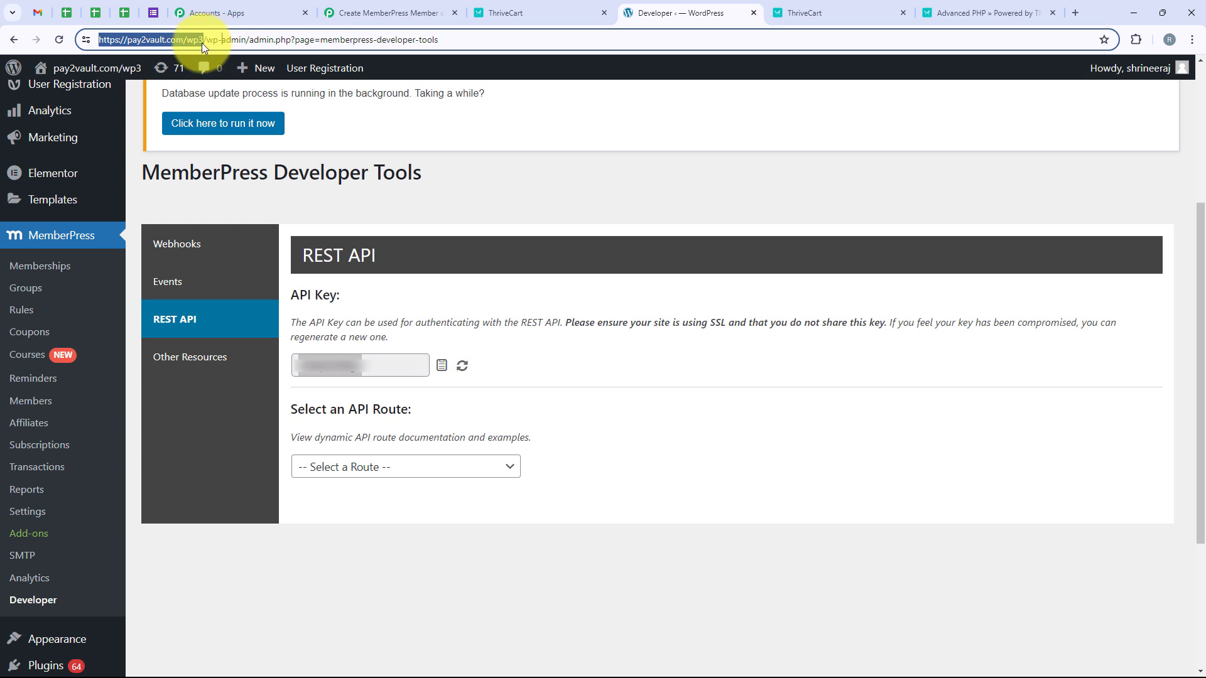
{"action": "left_click", "coordinate": [397, 13]}
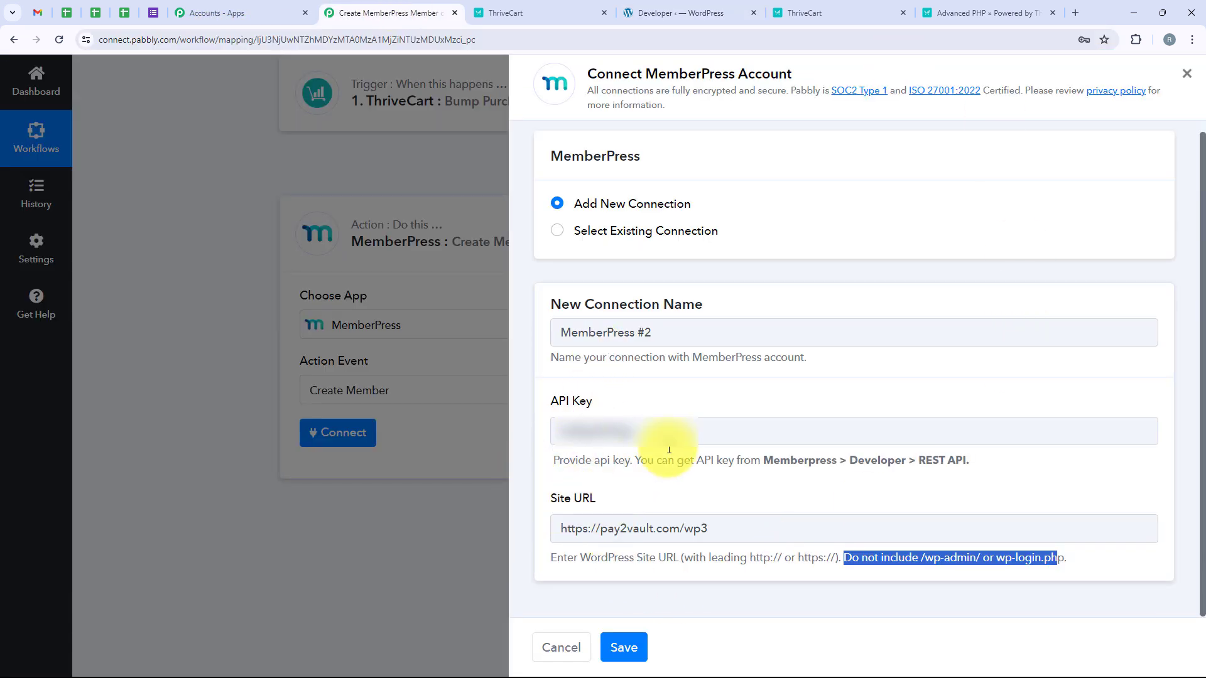
{"action": "left_click", "coordinate": [624, 647]}
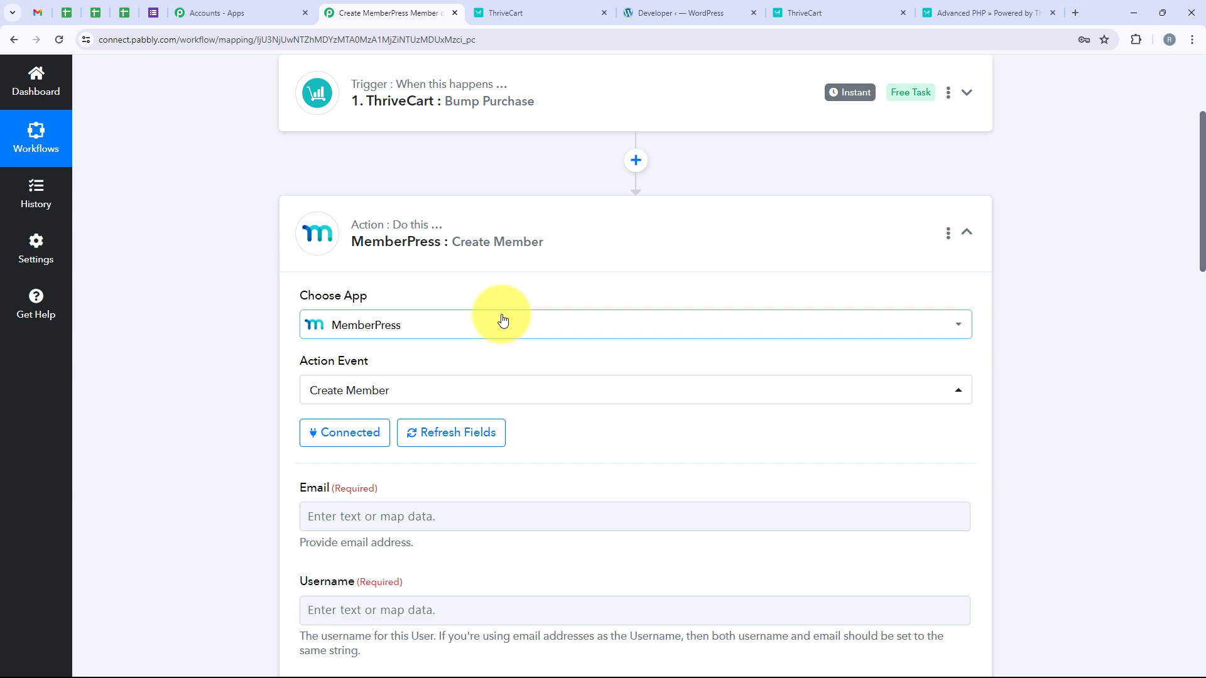
Scroll to the member fields and open the trigger data list for Email
{"action": "scroll", "coordinate": [498, 321], "scroll_direction": "down", "scroll_amount": 5}
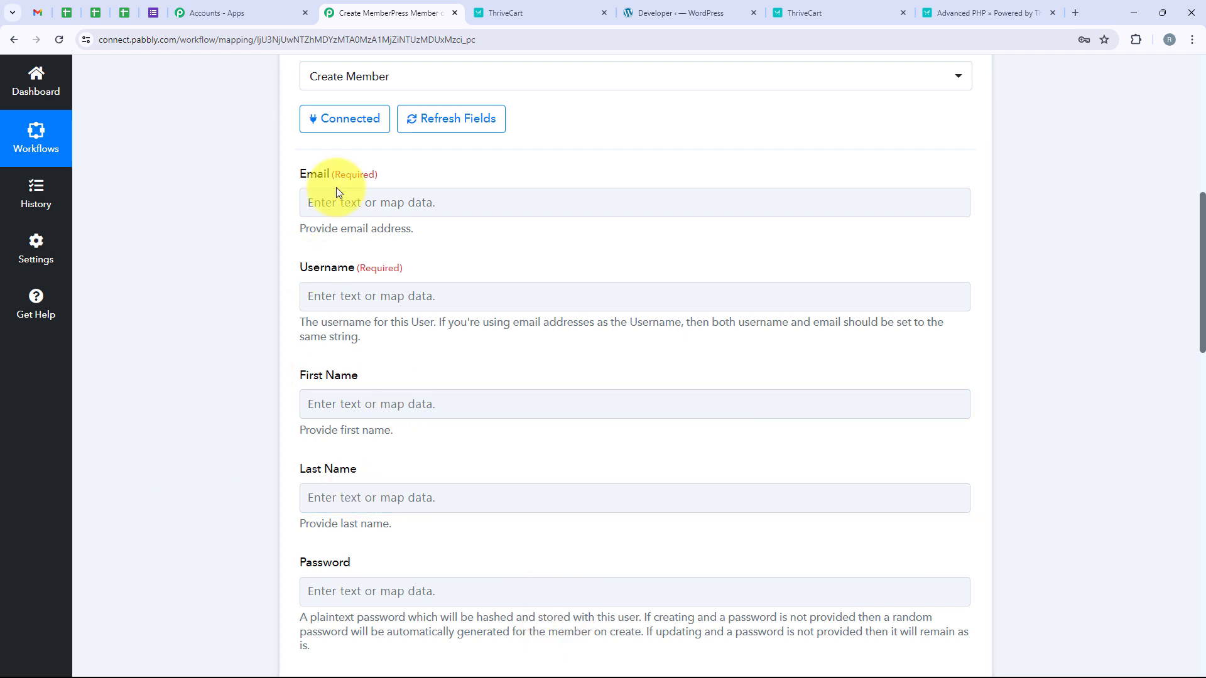
{"action": "left_click", "coordinate": [346, 202]}
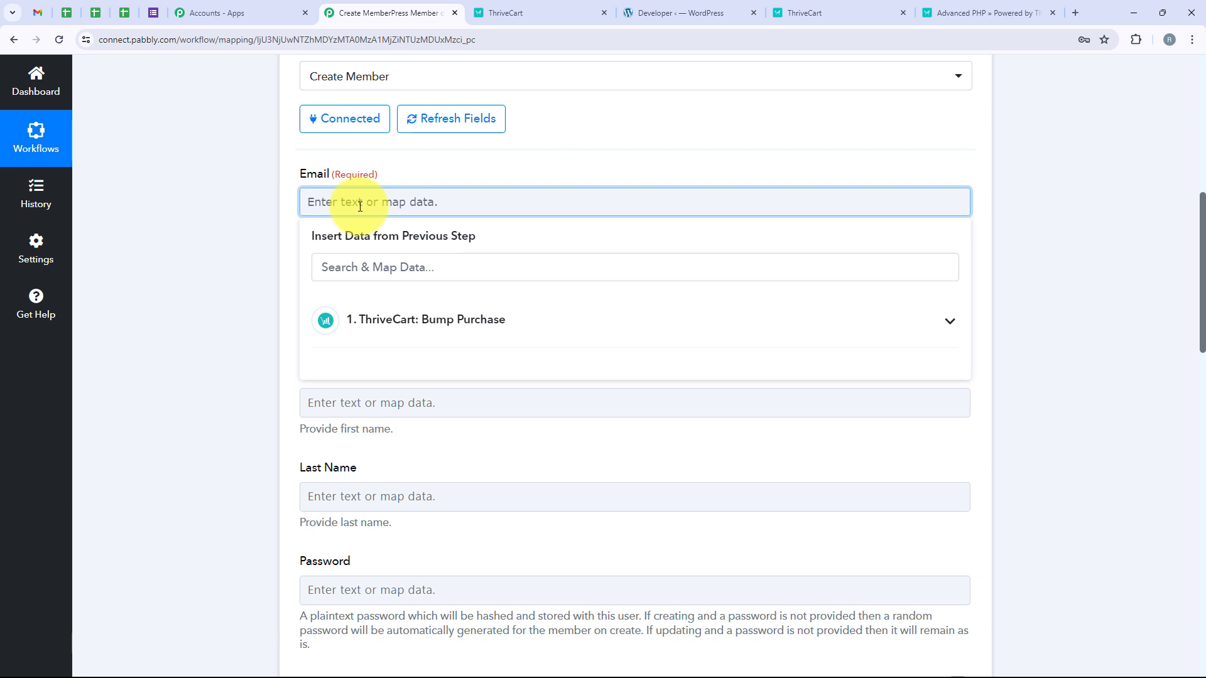
Map ThriveCart's Customer Email into both the Email and Username fields
{"action": "left_click", "coordinate": [416, 329]}
{"action": "left_click", "coordinate": [427, 277]}
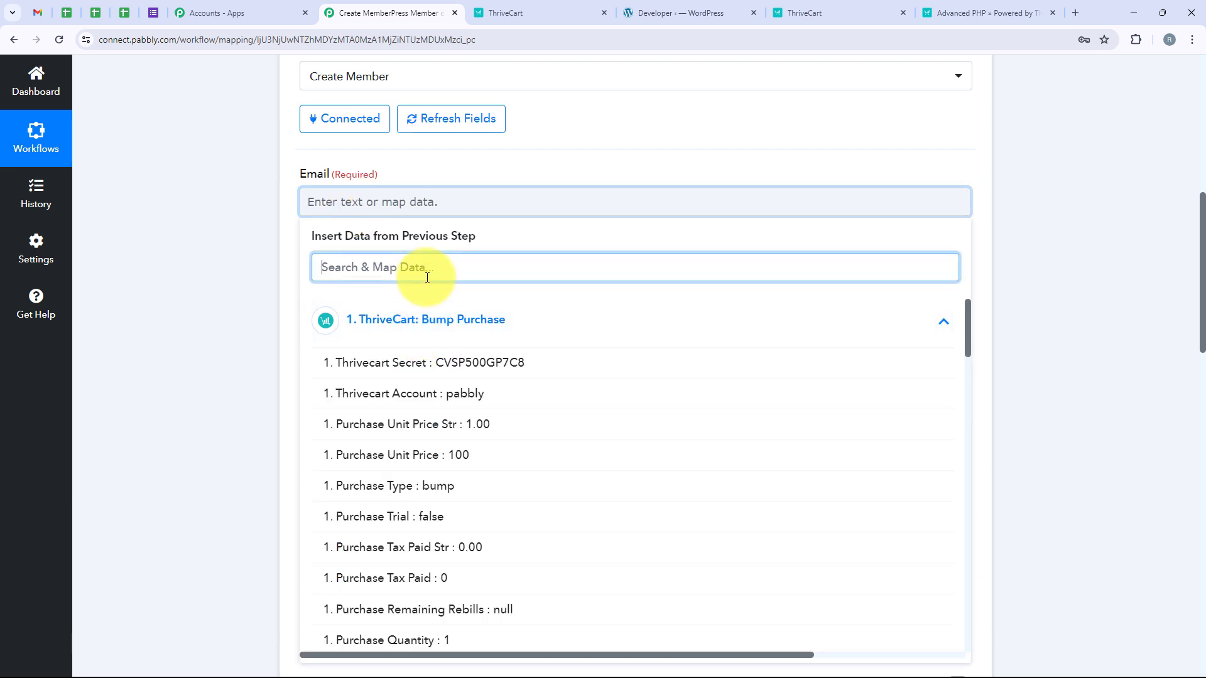
{"action": "type", "text": "Email"}
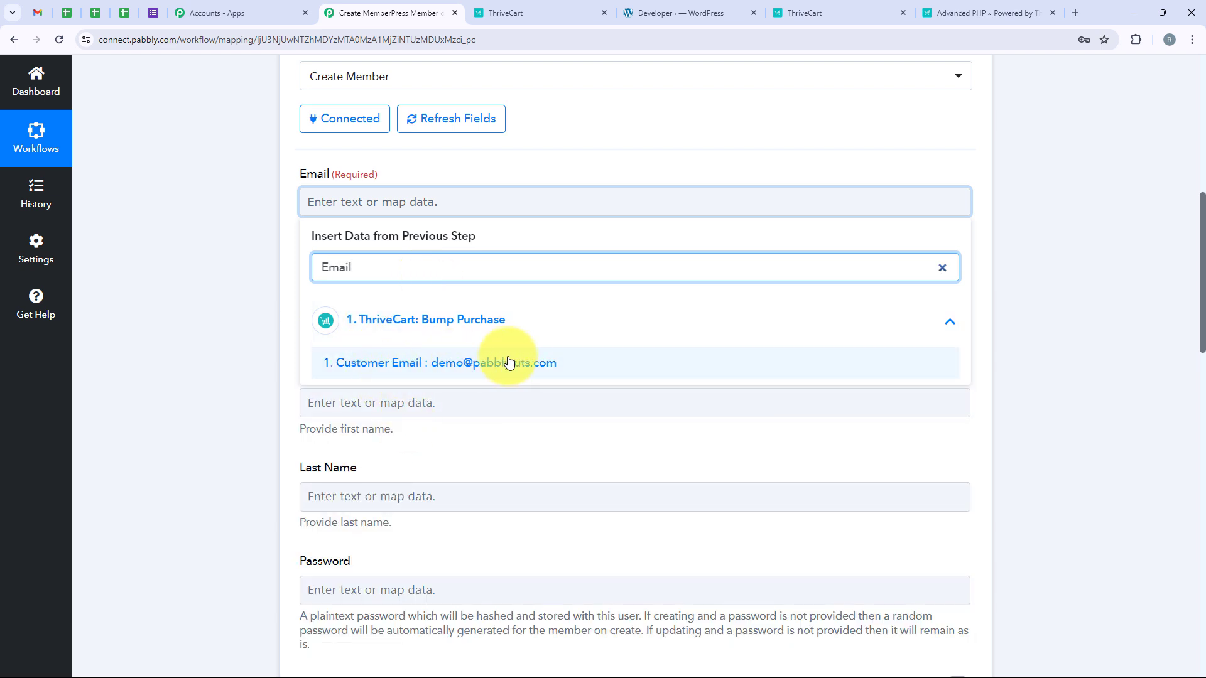
{"action": "left_click", "coordinate": [715, 370]}
{"action": "left_click", "coordinate": [224, 397]}
{"action": "scroll", "coordinate": [224, 397], "scroll_direction": "down", "scroll_amount": 1}
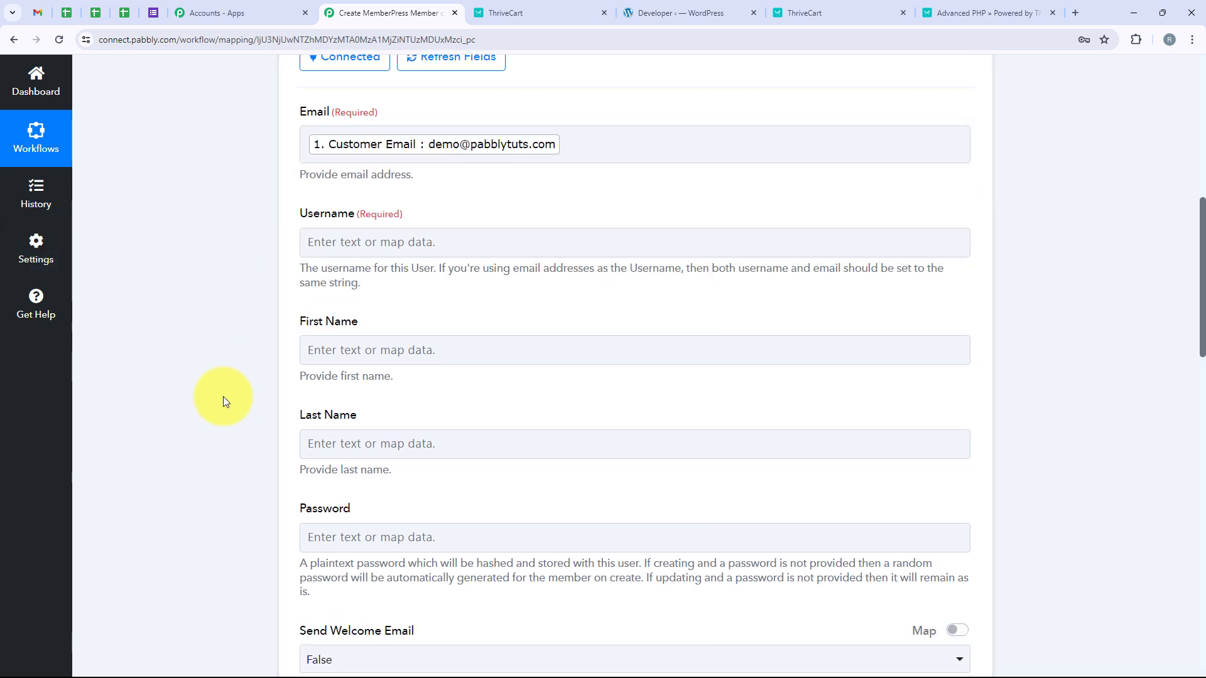
{"action": "left_click", "coordinate": [421, 253]}
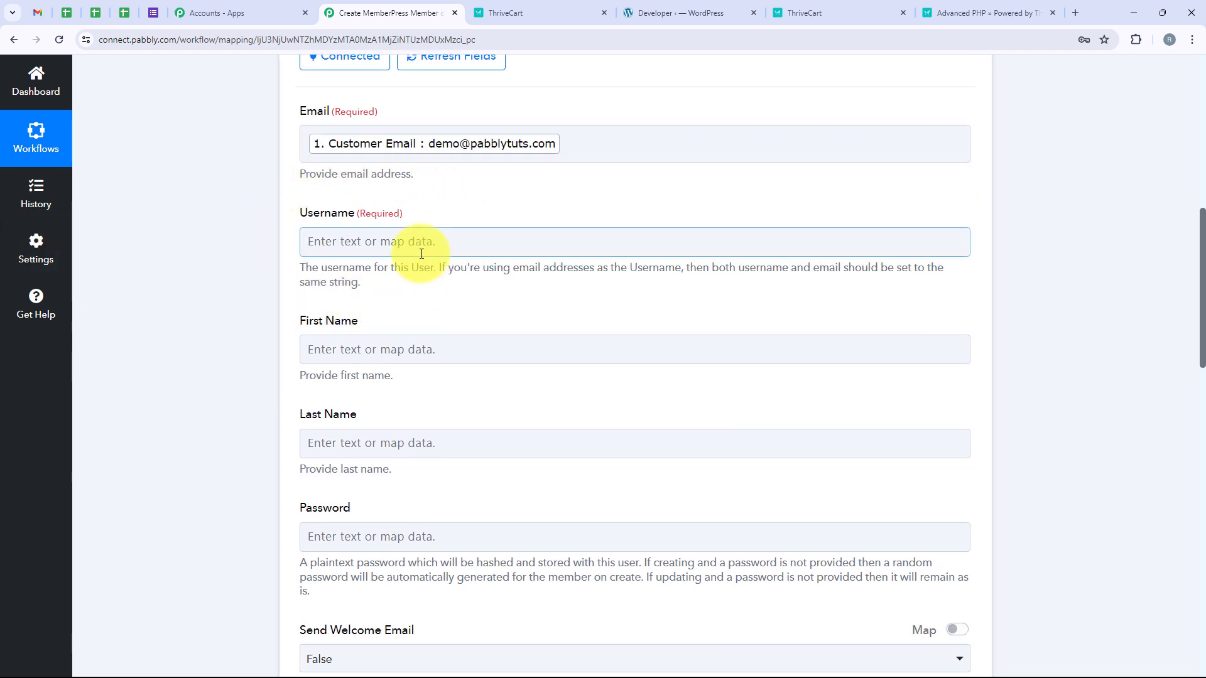
{"action": "left_click", "coordinate": [415, 305]}
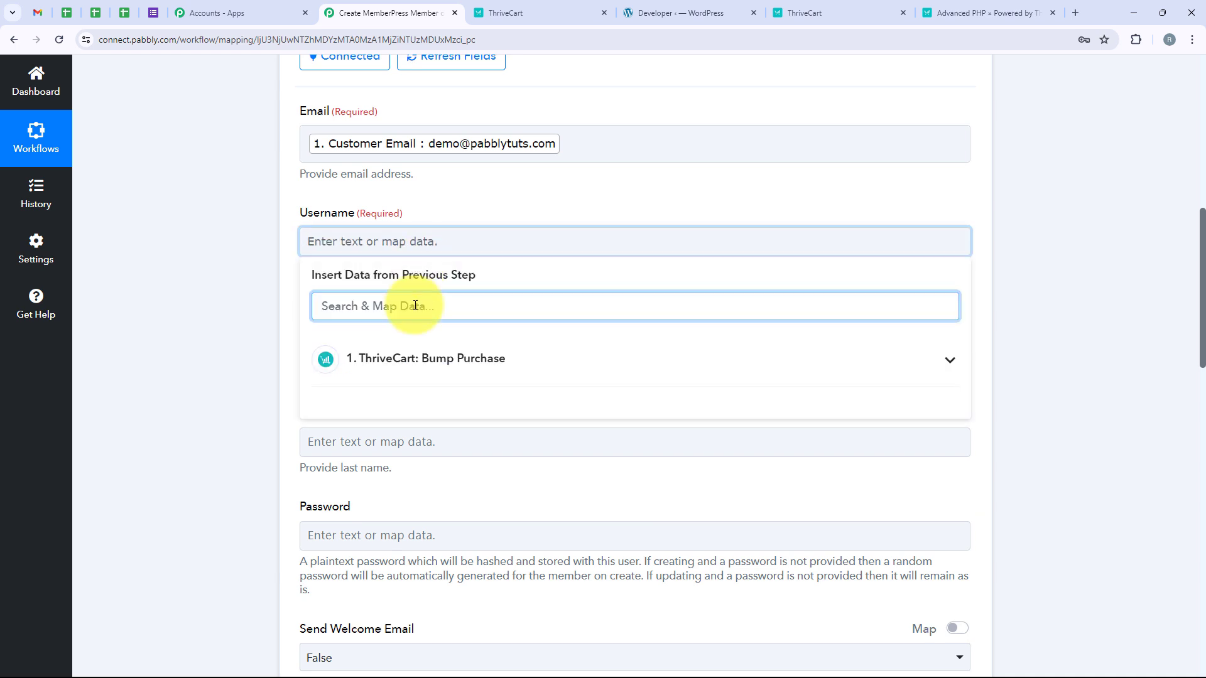
{"action": "type", "text": "Email"}
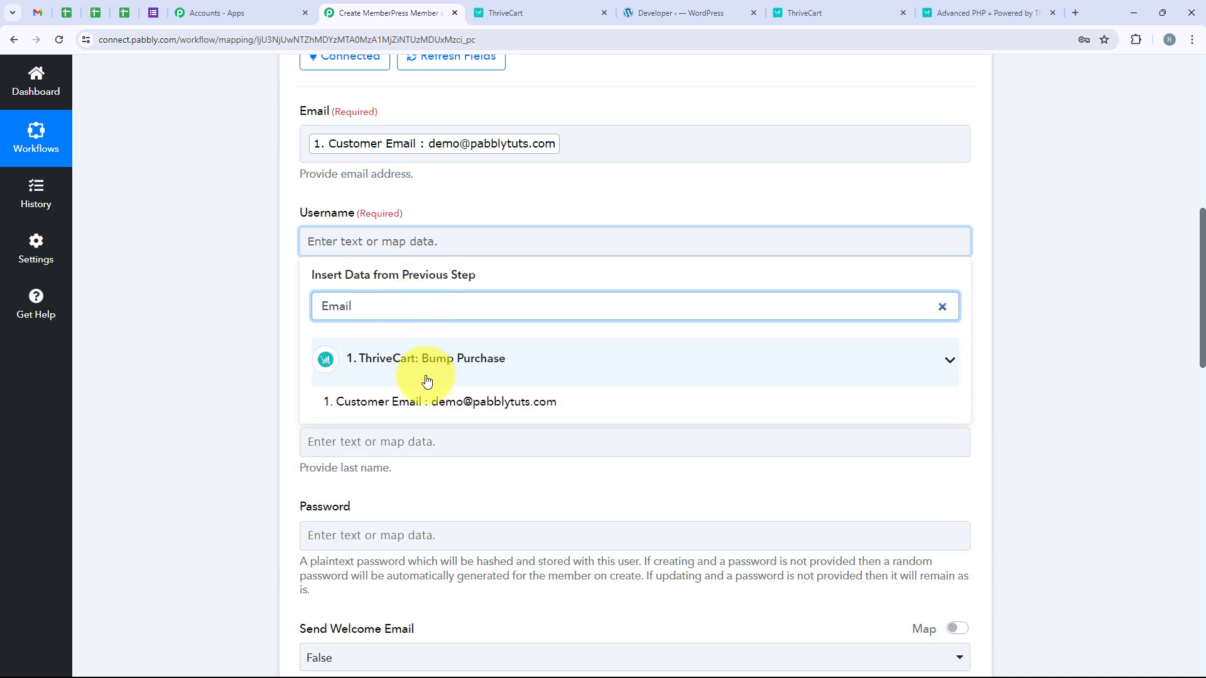
{"action": "left_click", "coordinate": [435, 397]}
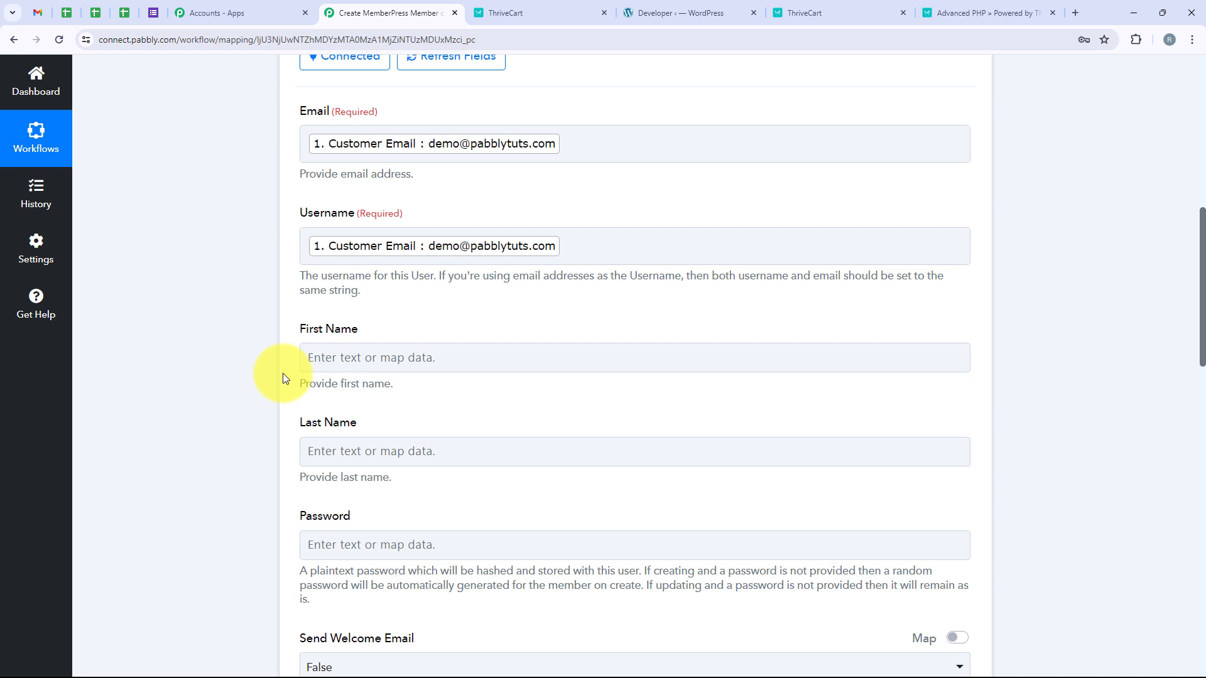
Map Customer First Name into First Name and Customer Last Name into Last Name
{"action": "scroll", "coordinate": [283, 377], "scroll_direction": "down", "scroll_amount": 1}
{"action": "left_click", "coordinate": [345, 300]}
{"action": "left_click", "coordinate": [365, 360]}
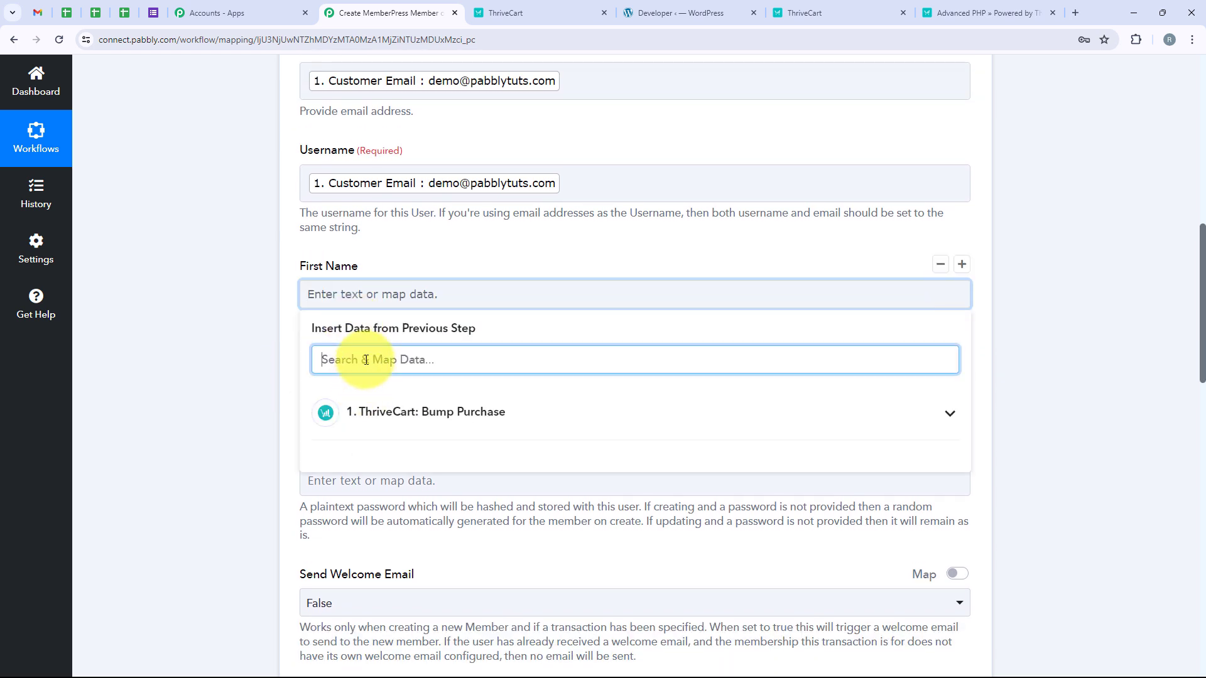
{"action": "type", "text": "Name"}
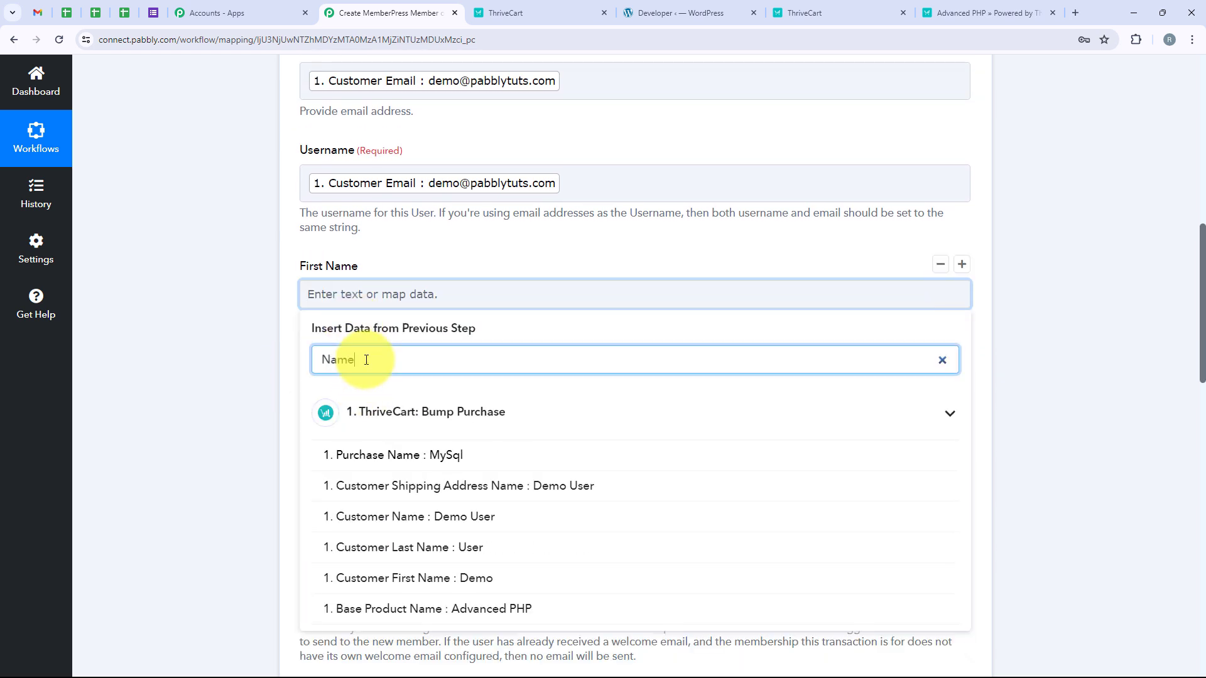
{"action": "left_click", "coordinate": [570, 575]}
{"action": "left_click", "coordinate": [288, 284]}
{"action": "scroll", "coordinate": [288, 284], "scroll_direction": "down", "scroll_amount": 2}
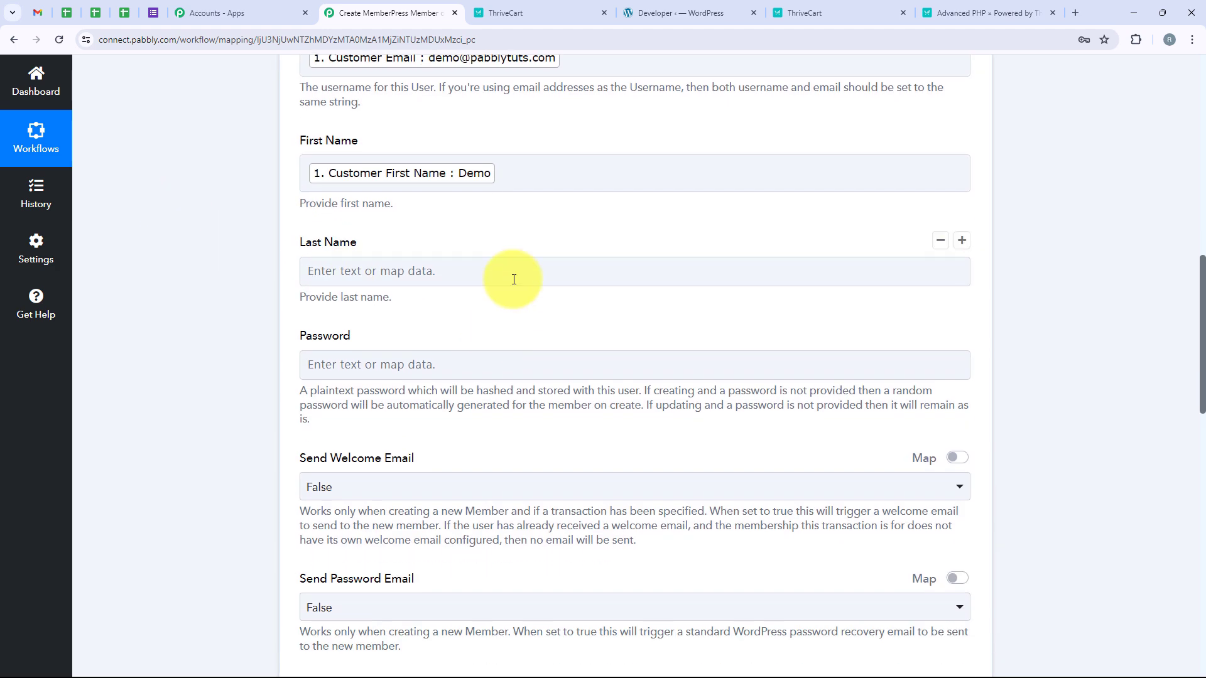
{"action": "left_click", "coordinate": [512, 275]}
{"action": "left_click", "coordinate": [505, 341]}
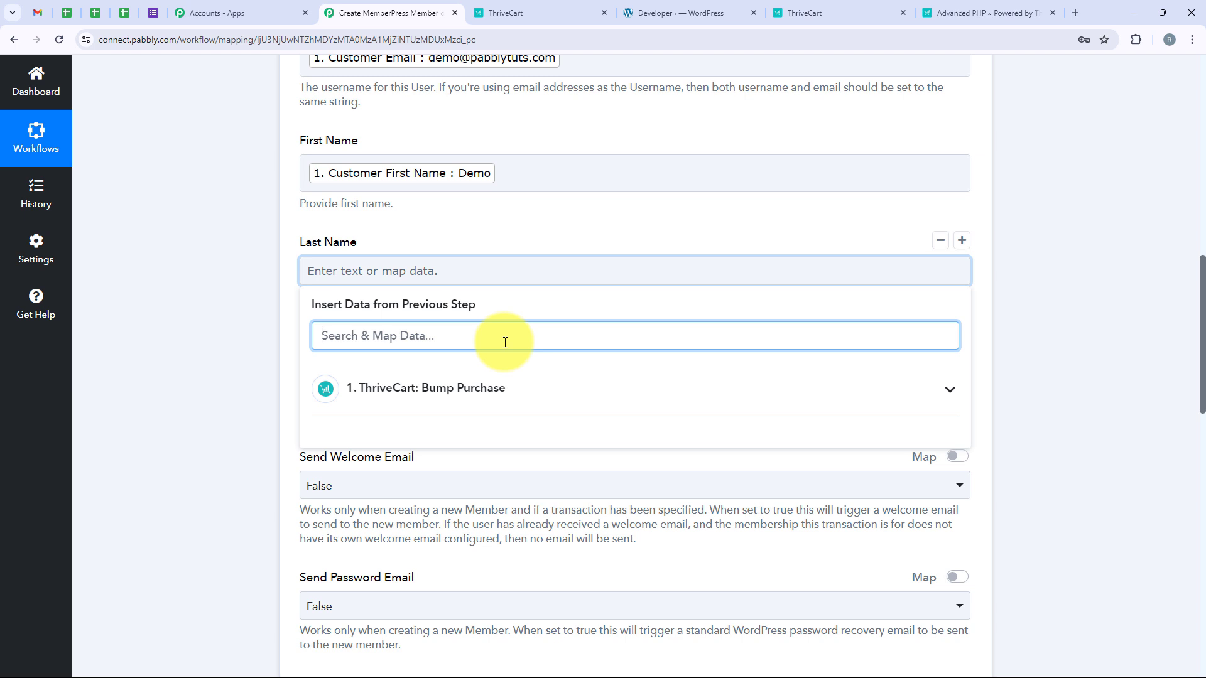
{"action": "type", "text": "last name"}
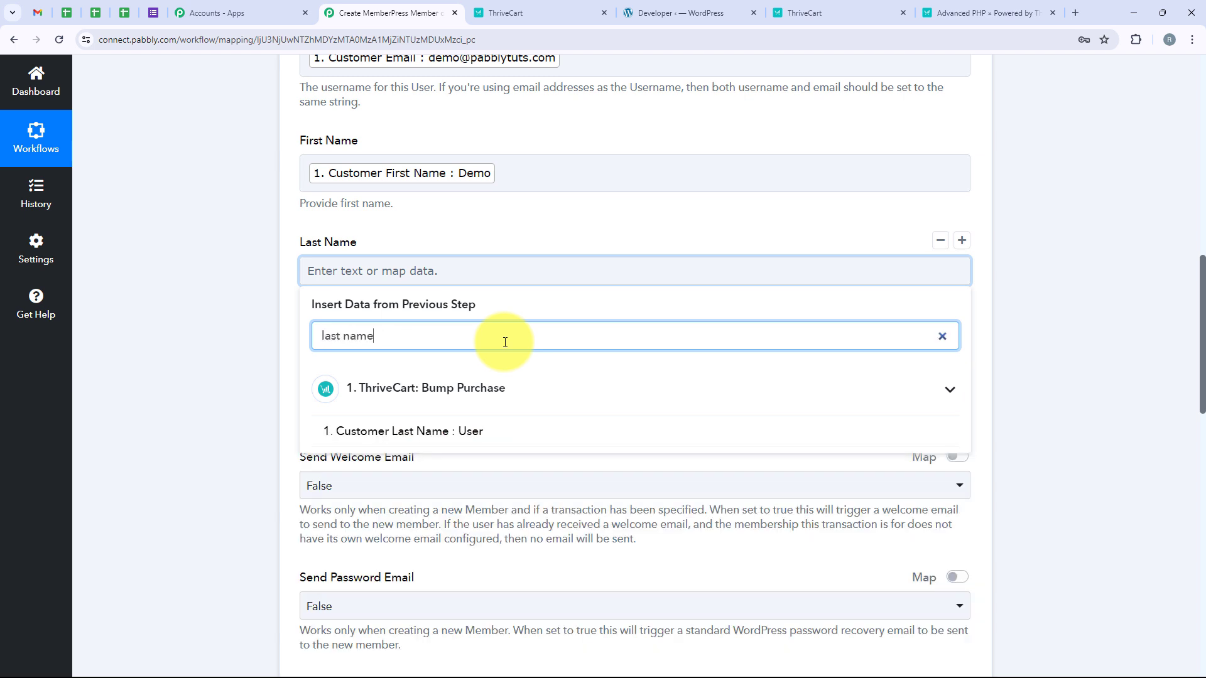
{"action": "left_click", "coordinate": [479, 433]}
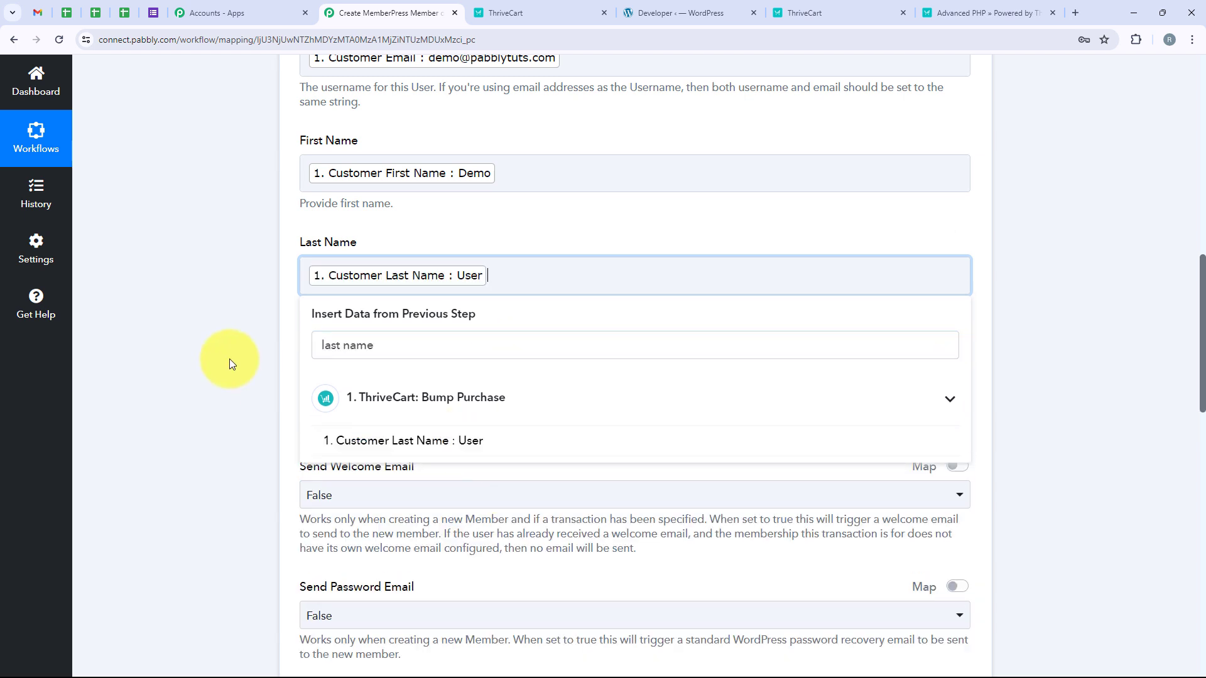
{"action": "scroll", "coordinate": [228, 360], "scroll_direction": "down", "scroll_amount": 1}
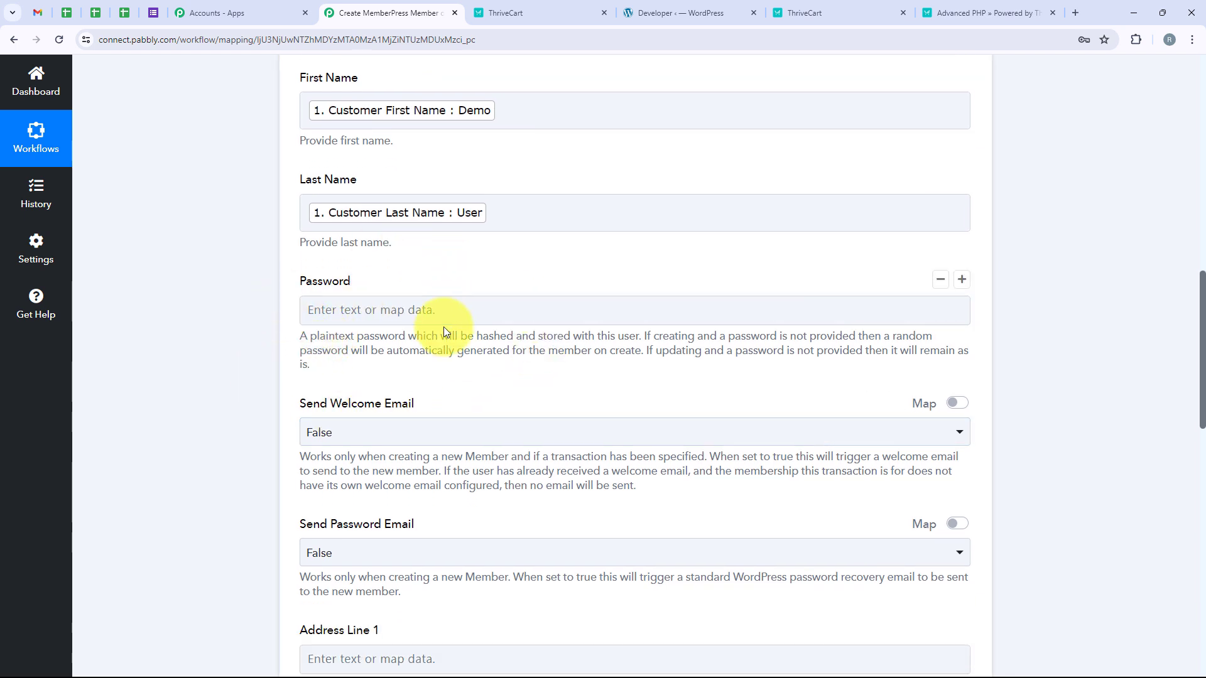
{"action": "scroll", "coordinate": [443, 332], "scroll_direction": "down", "scroll_amount": 2}
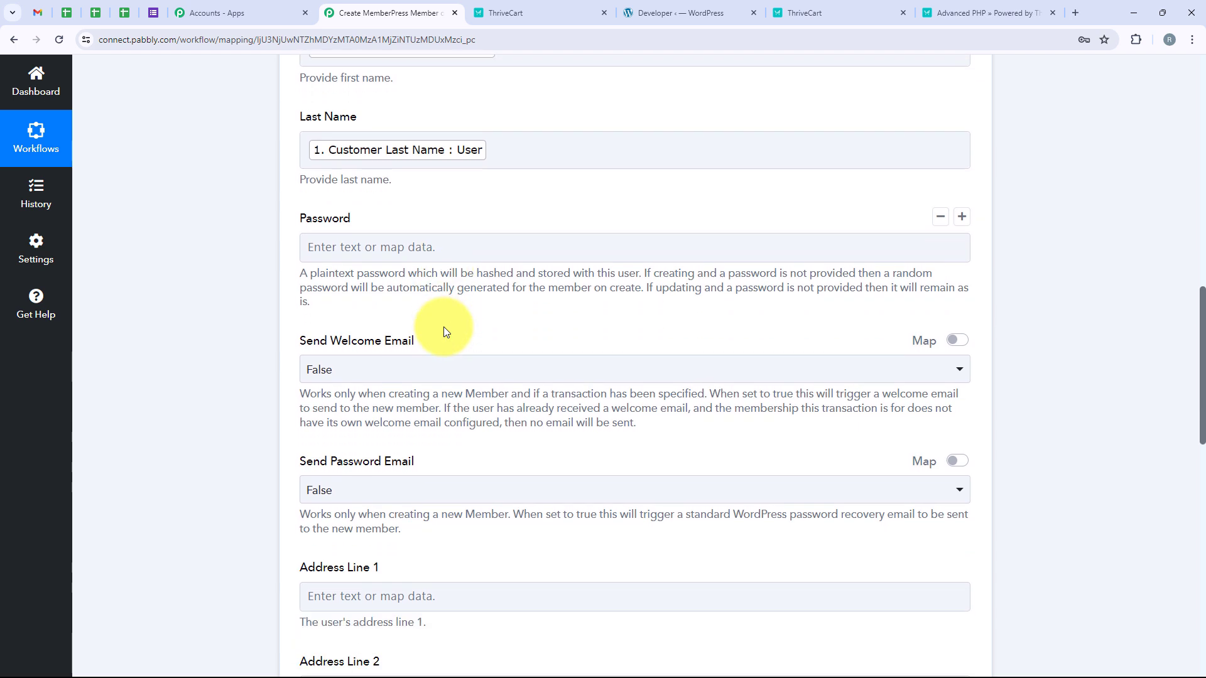
{"action": "scroll", "coordinate": [402, 487], "scroll_direction": "down", "scroll_amount": 1}
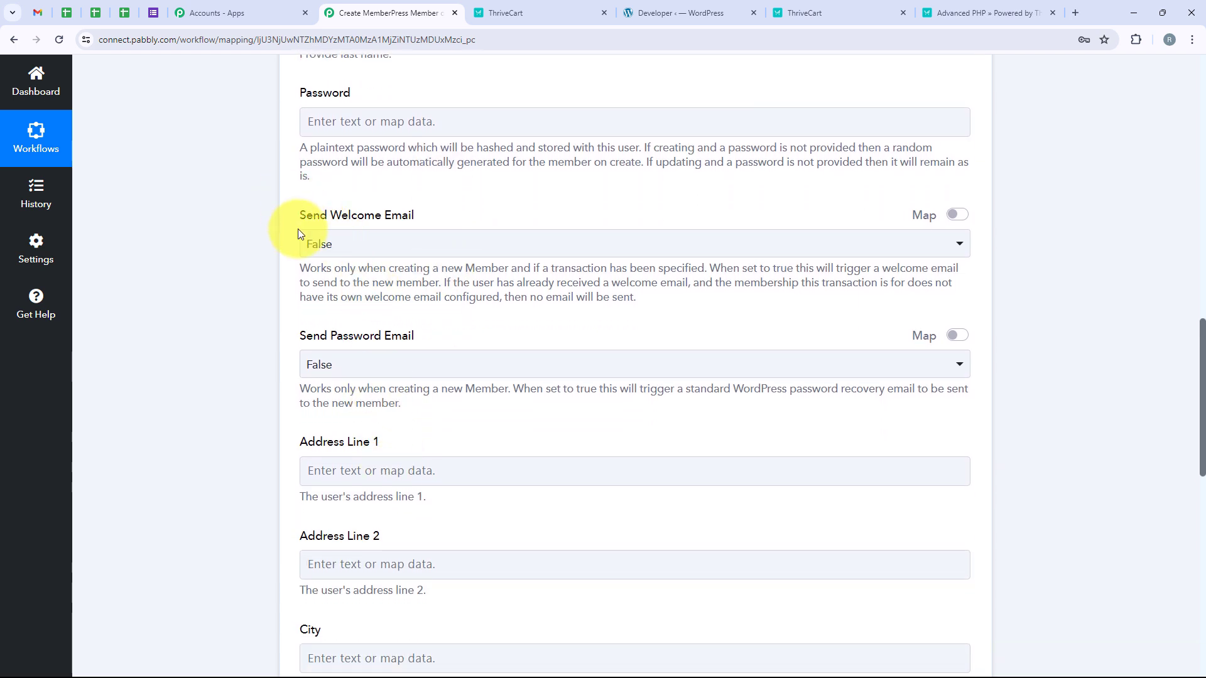
{"action": "left_click_drag", "start_coordinate": [299, 214], "coordinate": [426, 217]}
{"action": "left_click", "coordinate": [417, 250]}
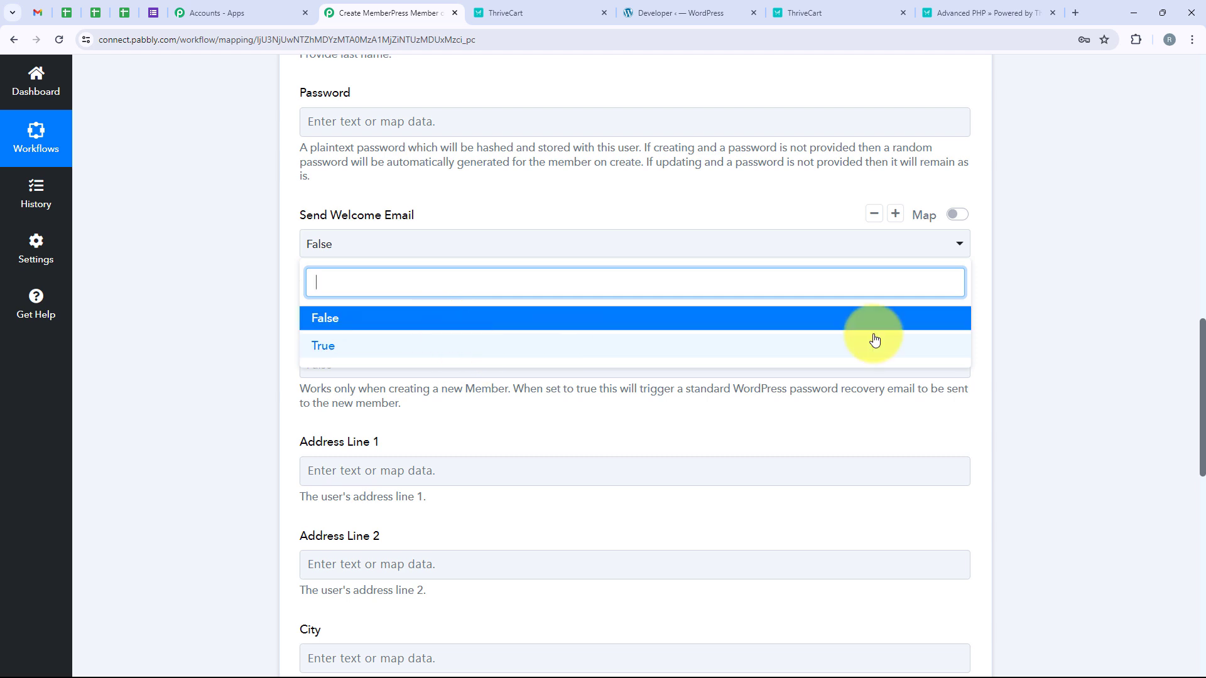
{"action": "left_click", "coordinate": [166, 292]}
{"action": "scroll", "coordinate": [166, 292], "scroll_direction": "down", "scroll_amount": 3}
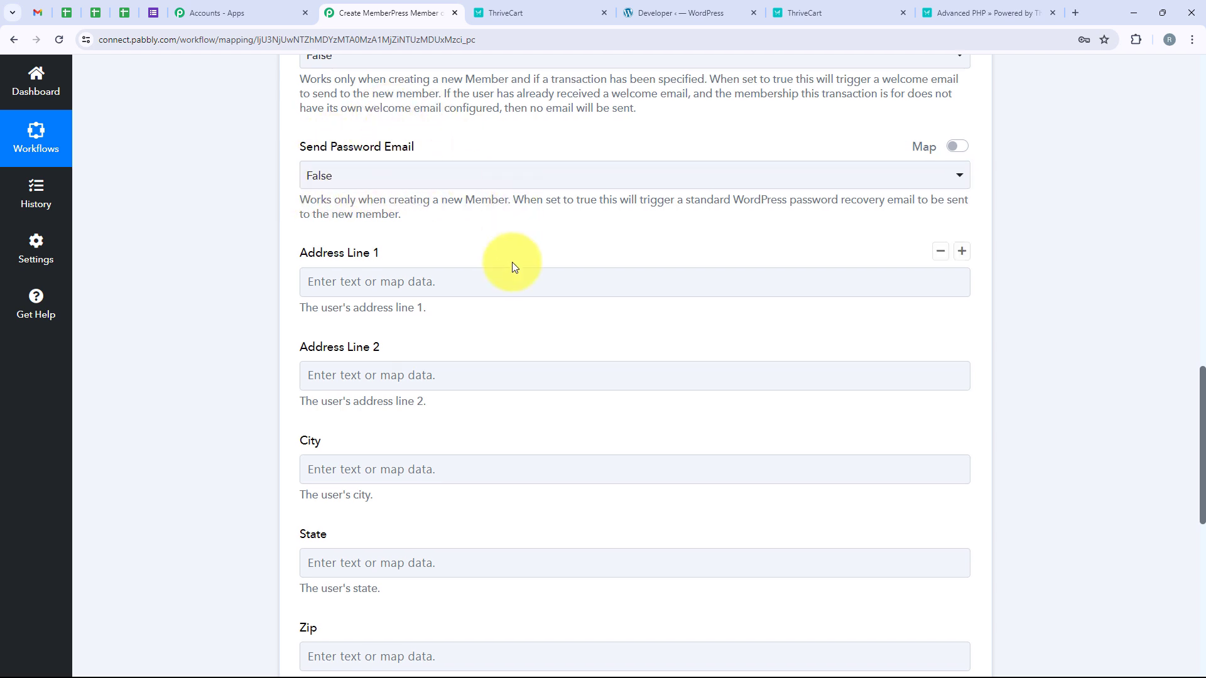
{"action": "scroll", "coordinate": [629, 258], "scroll_direction": "down", "scroll_amount": 1}
{"action": "scroll", "coordinate": [412, 427], "scroll_direction": "down", "scroll_amount": 1}
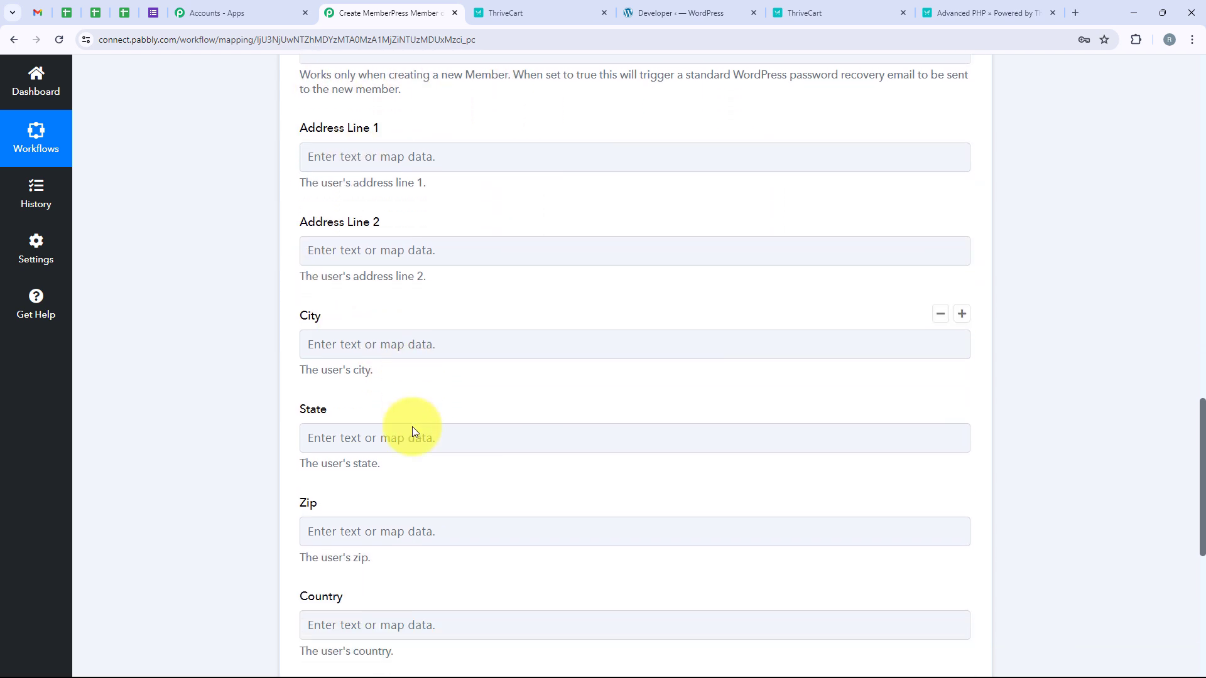
Map ThriveCart's shipping address line and city into Address Line 1 and City
{"action": "left_click", "coordinate": [389, 167]}
{"action": "left_click", "coordinate": [400, 221]}
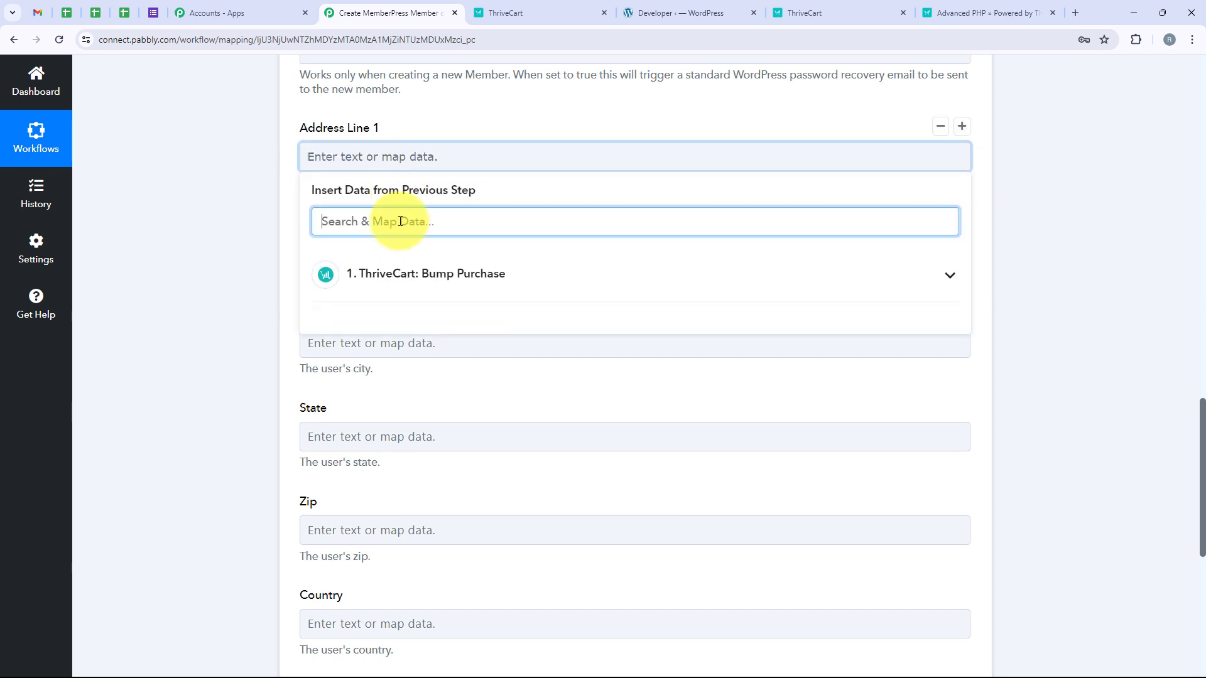
{"action": "type", "text": "add"}
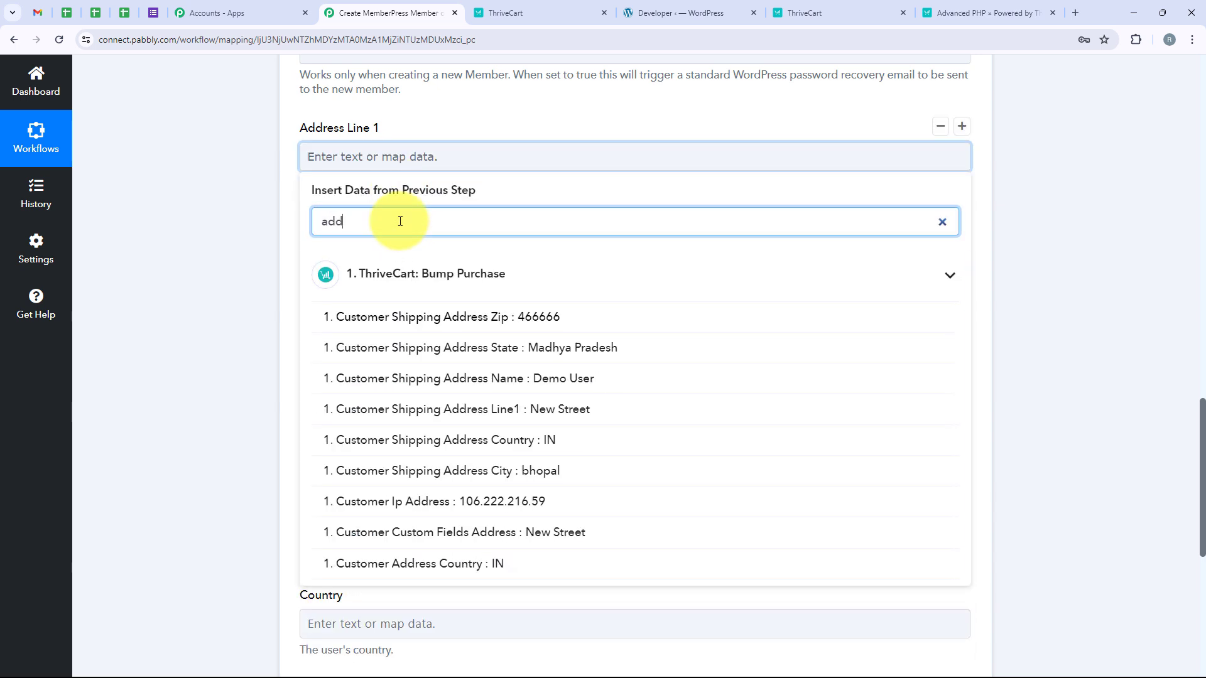
{"action": "left_click", "coordinate": [455, 414]}
{"action": "left_click", "coordinate": [282, 281]}
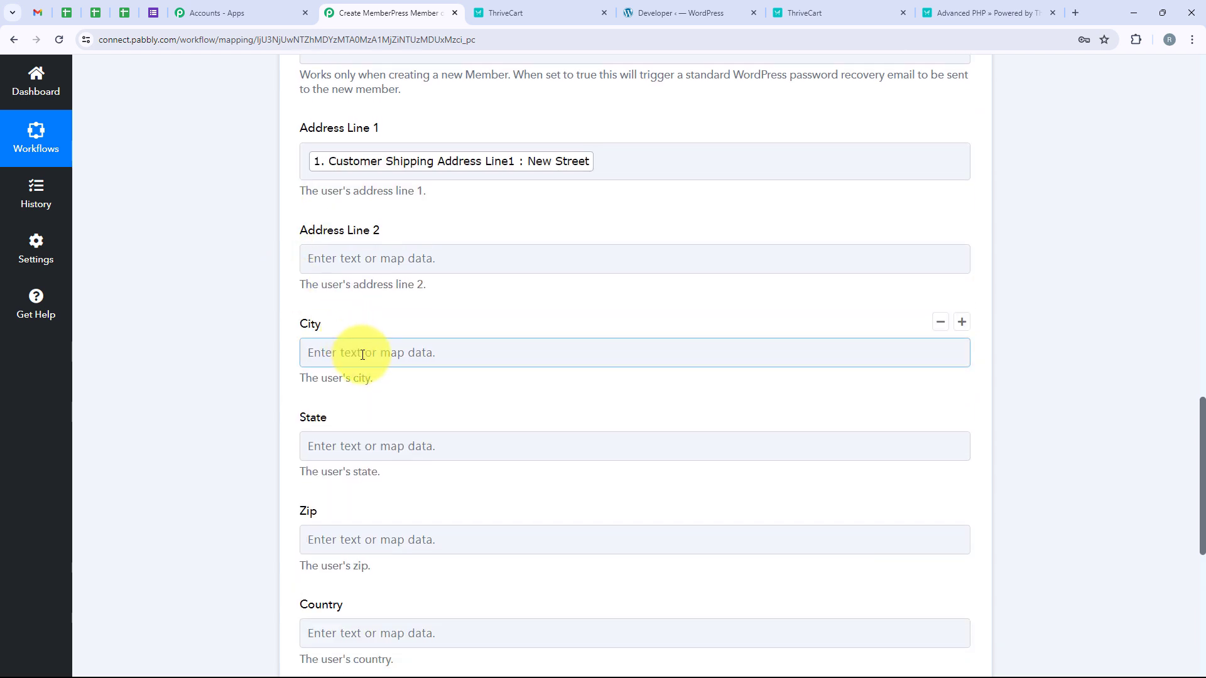
{"action": "left_click", "coordinate": [362, 355]}
{"action": "left_click", "coordinate": [364, 355]}
{"action": "type", "text": "city"}
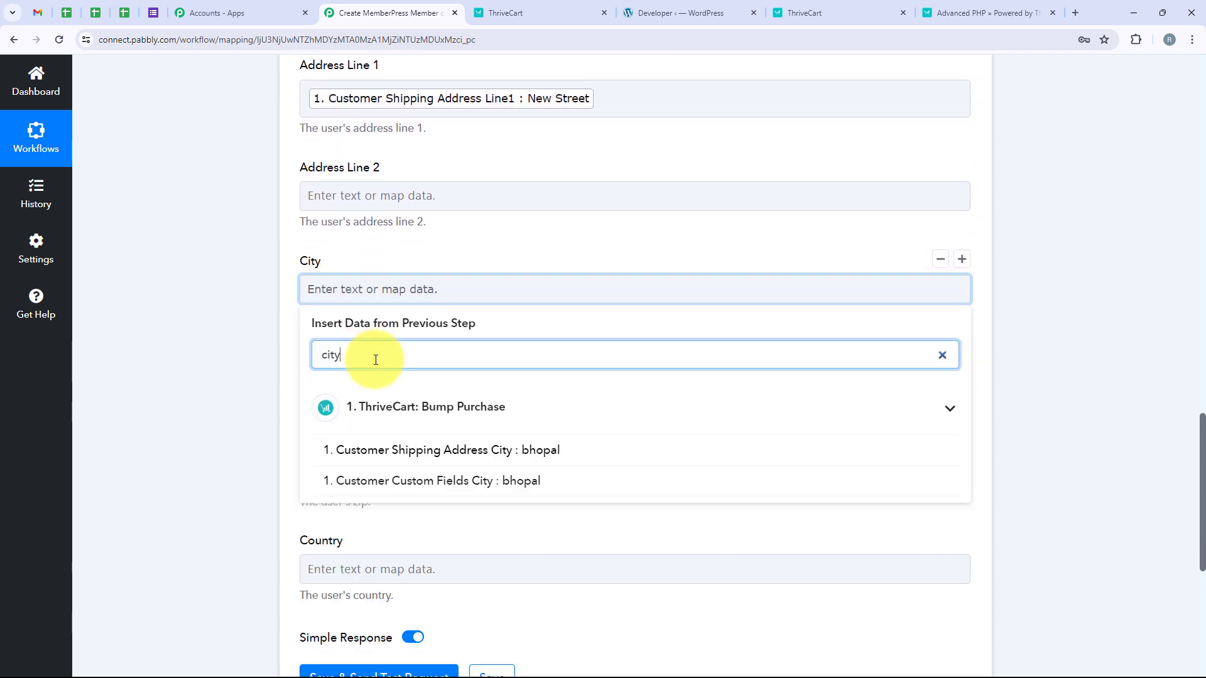
{"action": "left_click", "coordinate": [416, 460]}
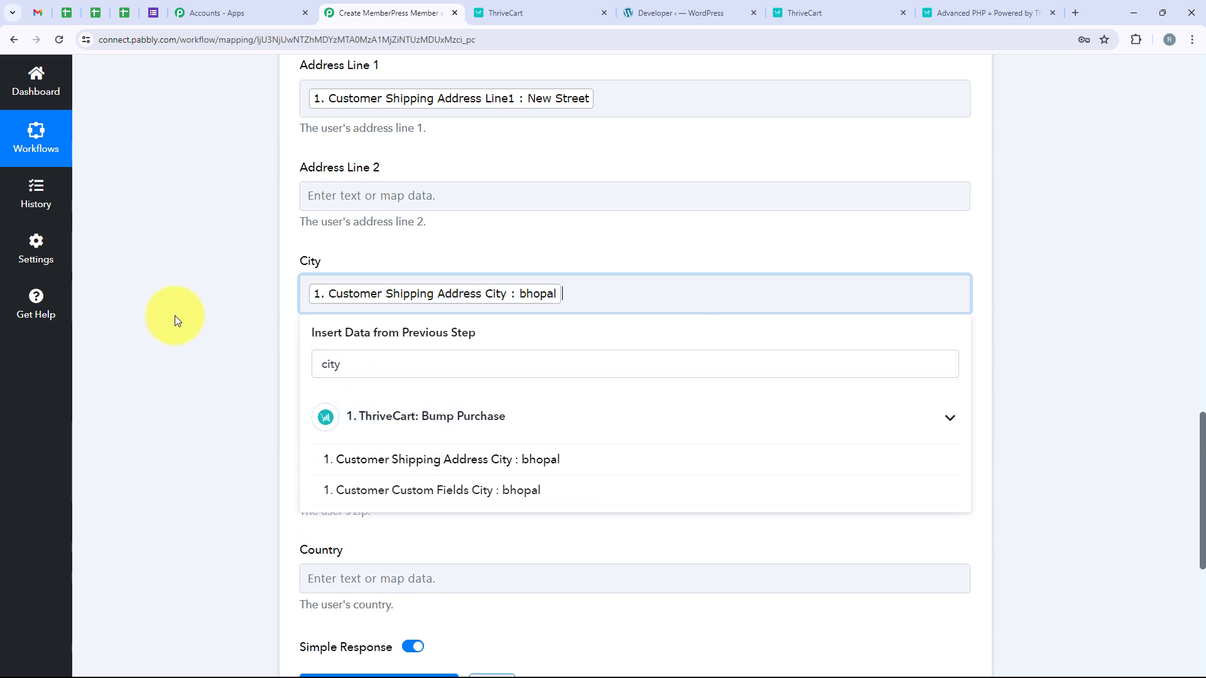
{"action": "left_click", "coordinate": [172, 309]}
Map the shipping state and zip into the State and Zip fields
{"action": "scroll", "coordinate": [539, 248], "scroll_direction": "down", "scroll_amount": 2}
{"action": "left_click", "coordinate": [539, 267]}
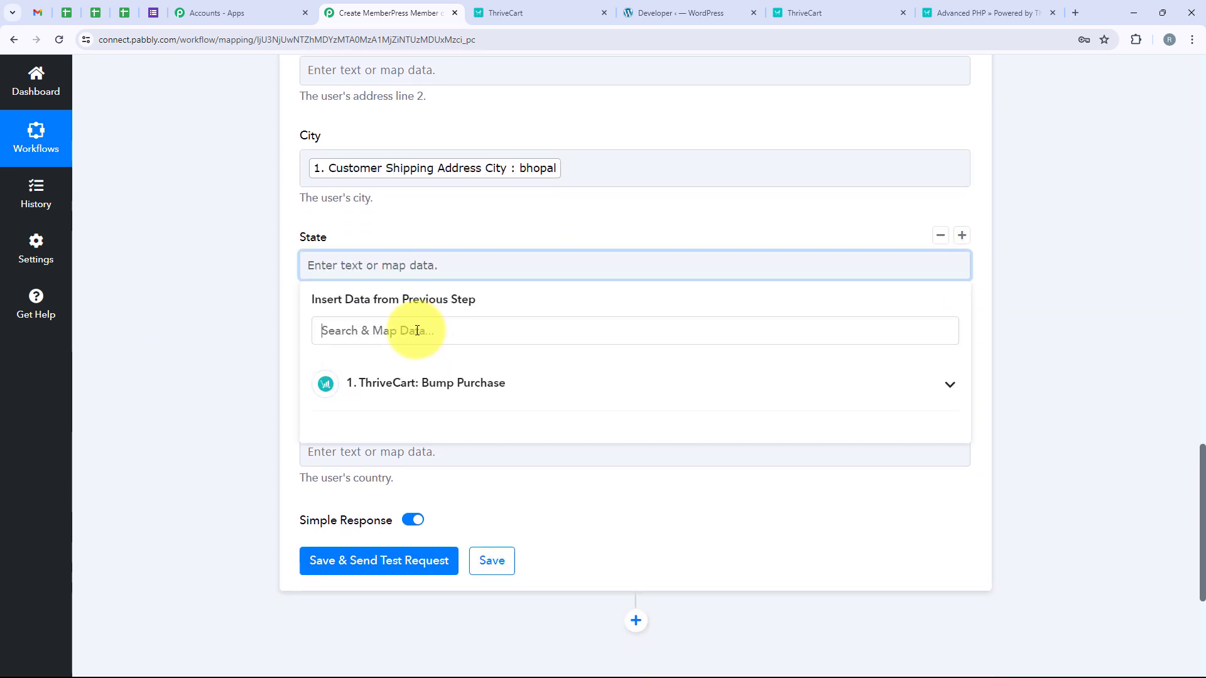
{"action": "left_click", "coordinate": [411, 331]}
{"action": "type", "text": "state"}
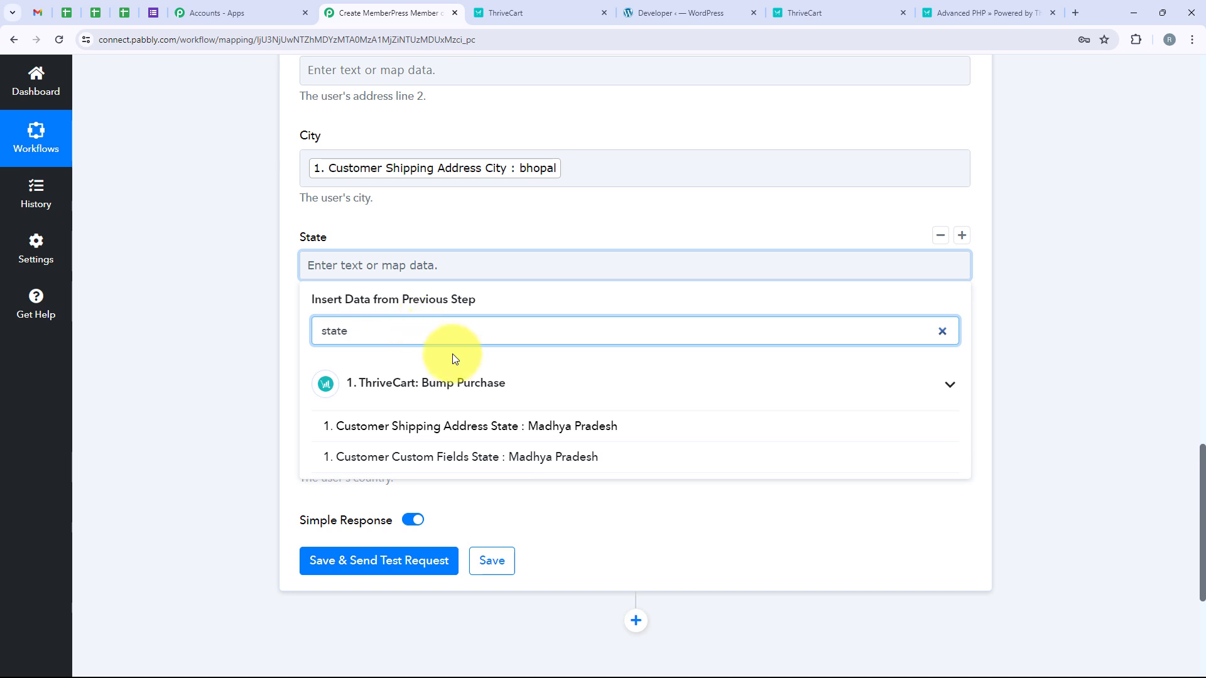
{"action": "left_click", "coordinate": [473, 423]}
{"action": "left_click", "coordinate": [263, 341]}
{"action": "scroll", "coordinate": [263, 341], "scroll_direction": "down", "scroll_amount": 1}
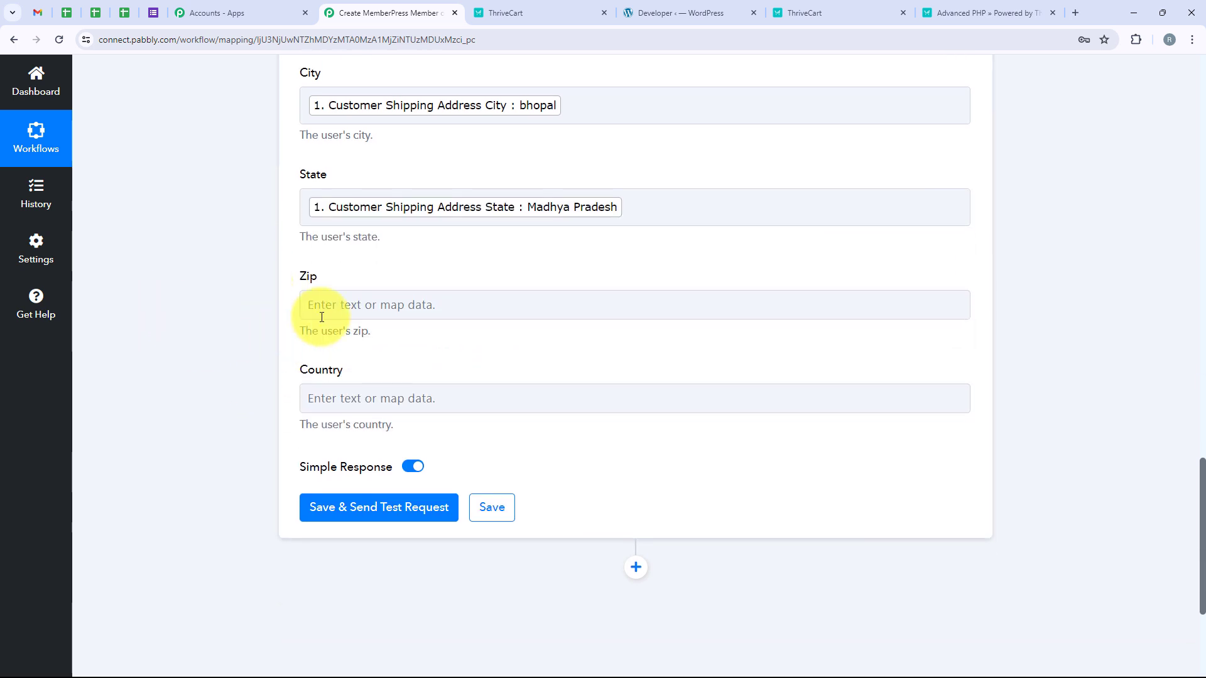
{"action": "left_click", "coordinate": [317, 312]}
{"action": "left_click", "coordinate": [357, 370]}
{"action": "type", "text": "zip"}
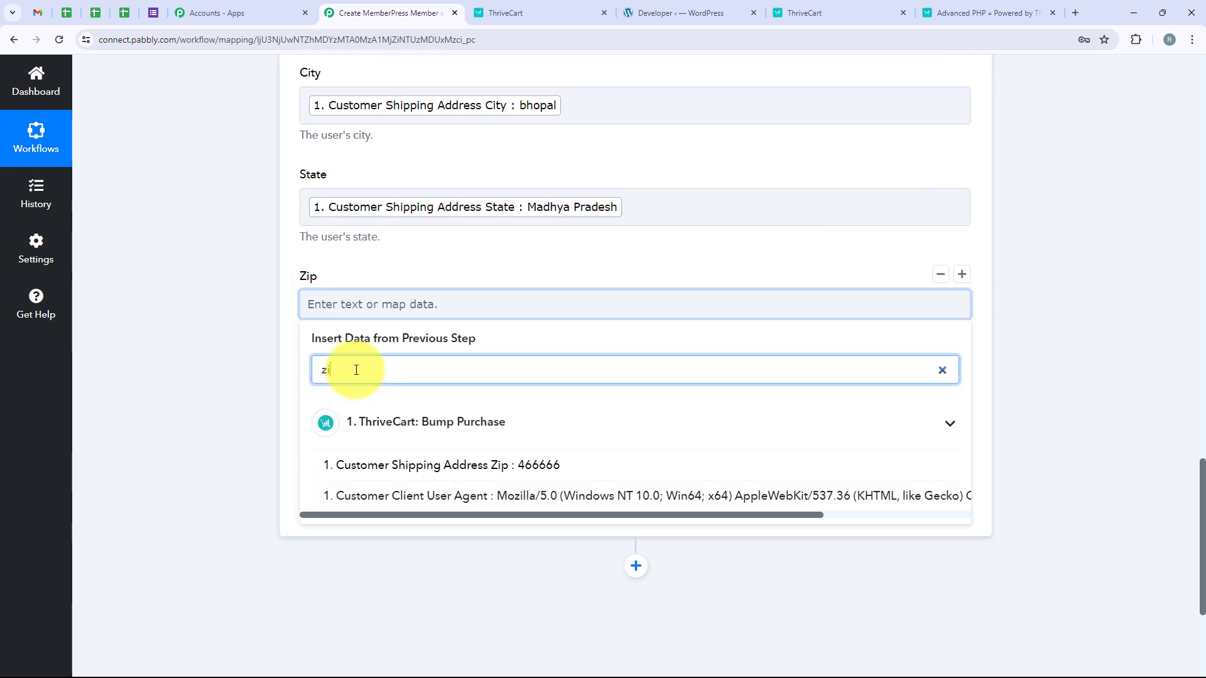
{"action": "left_click", "coordinate": [472, 465]}
{"action": "left_click", "coordinate": [228, 369]}
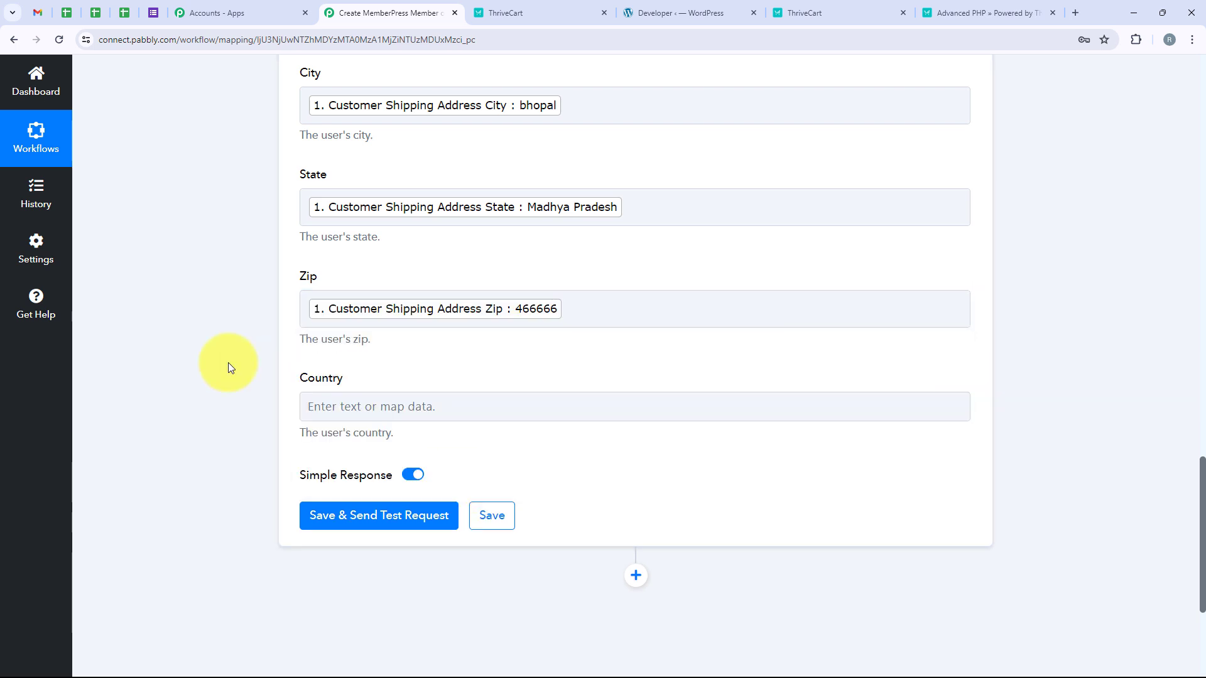
Map the shipping country into Country, then save and send a test request
{"action": "scroll", "coordinate": [229, 368], "scroll_direction": "down", "scroll_amount": 1}
{"action": "left_click", "coordinate": [352, 343]}
{"action": "left_click", "coordinate": [425, 402]}
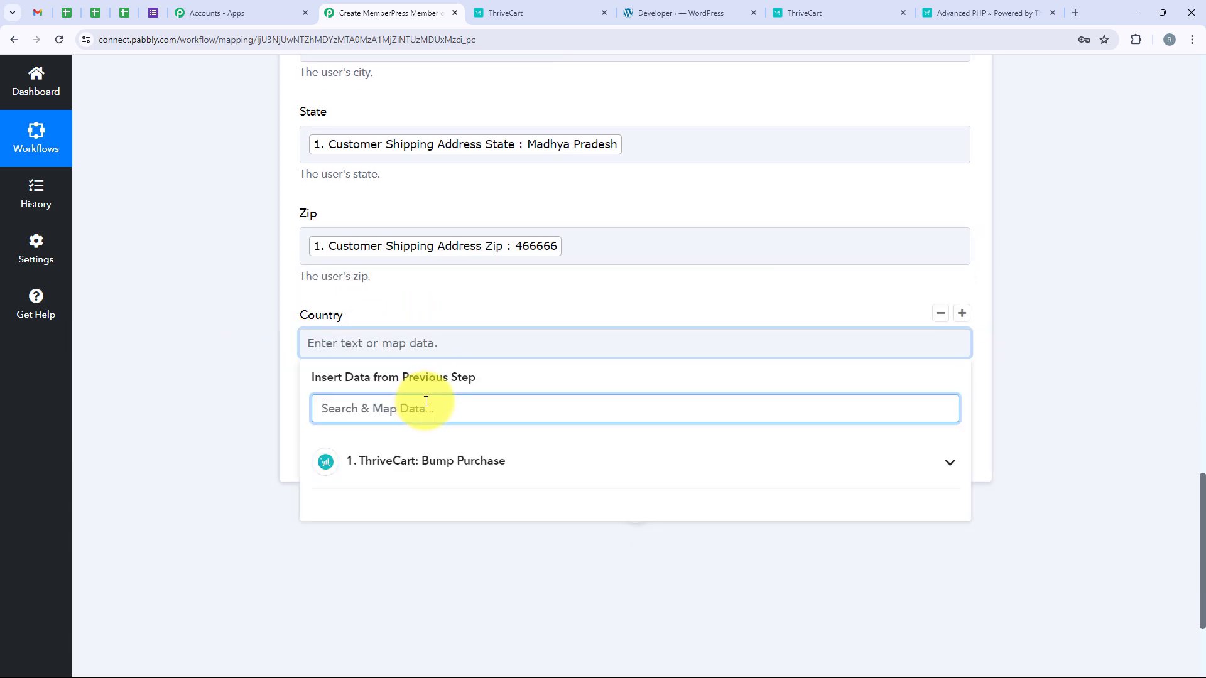
{"action": "type", "text": "countr"}
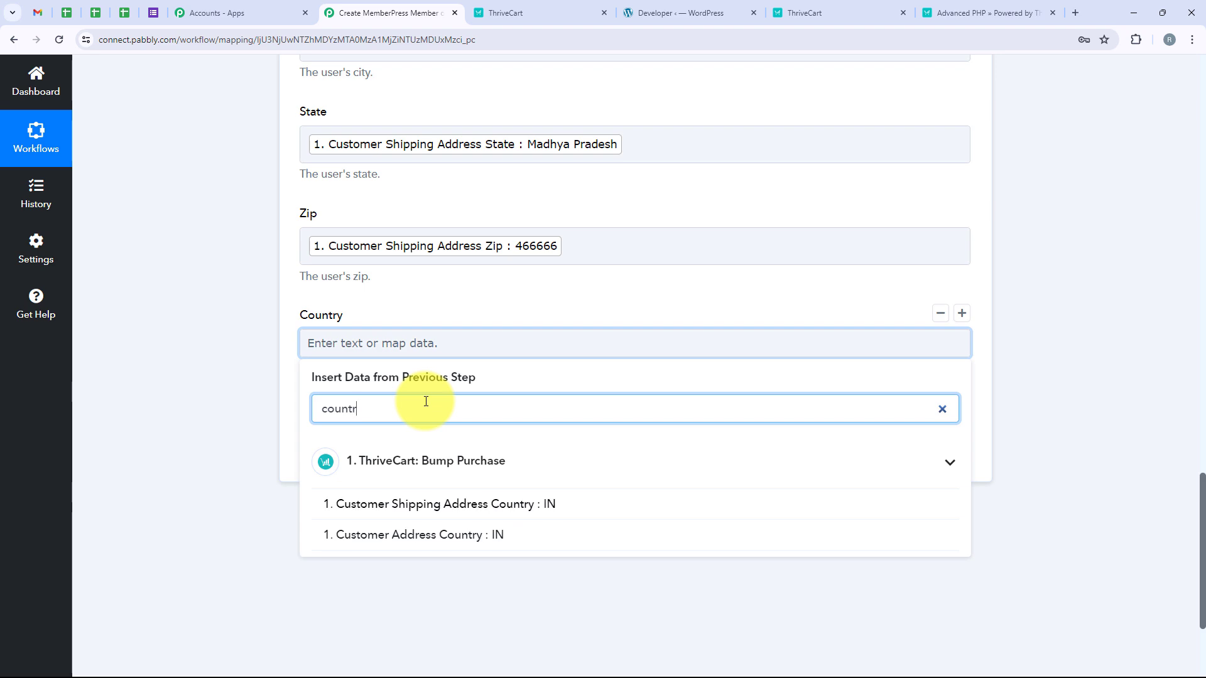
{"action": "left_click", "coordinate": [469, 505]}
{"action": "left_click", "coordinate": [224, 268]}
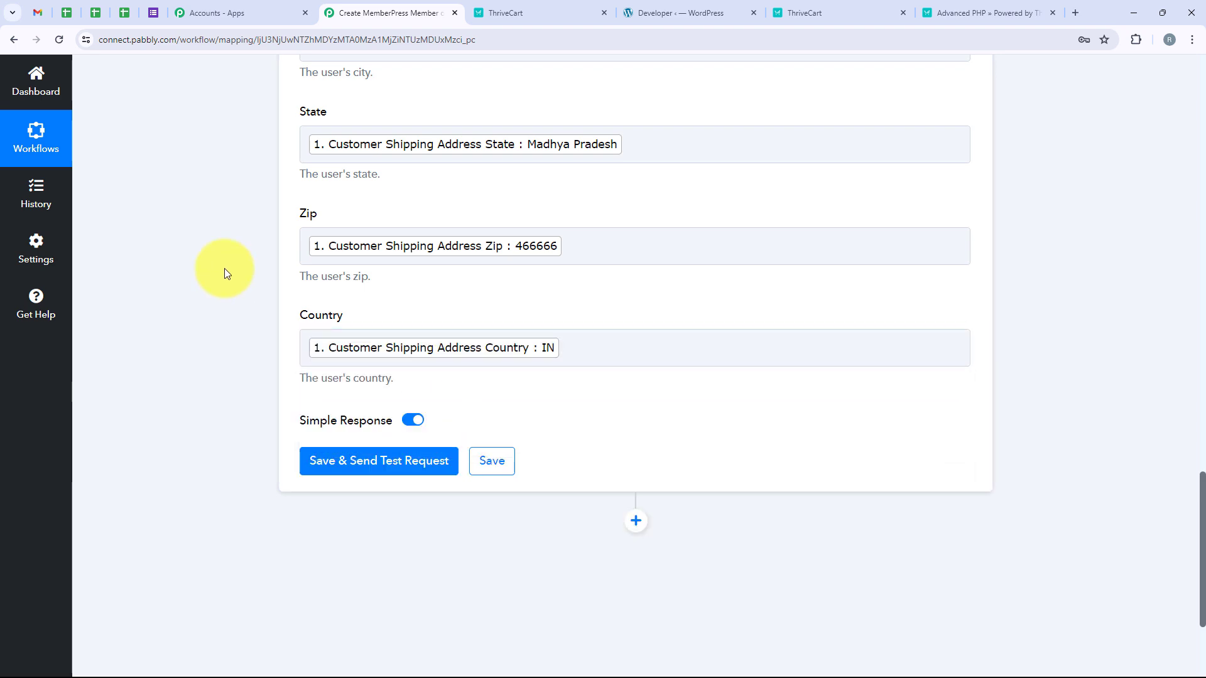
{"action": "scroll", "coordinate": [224, 268], "scroll_direction": "up", "scroll_amount": 4}
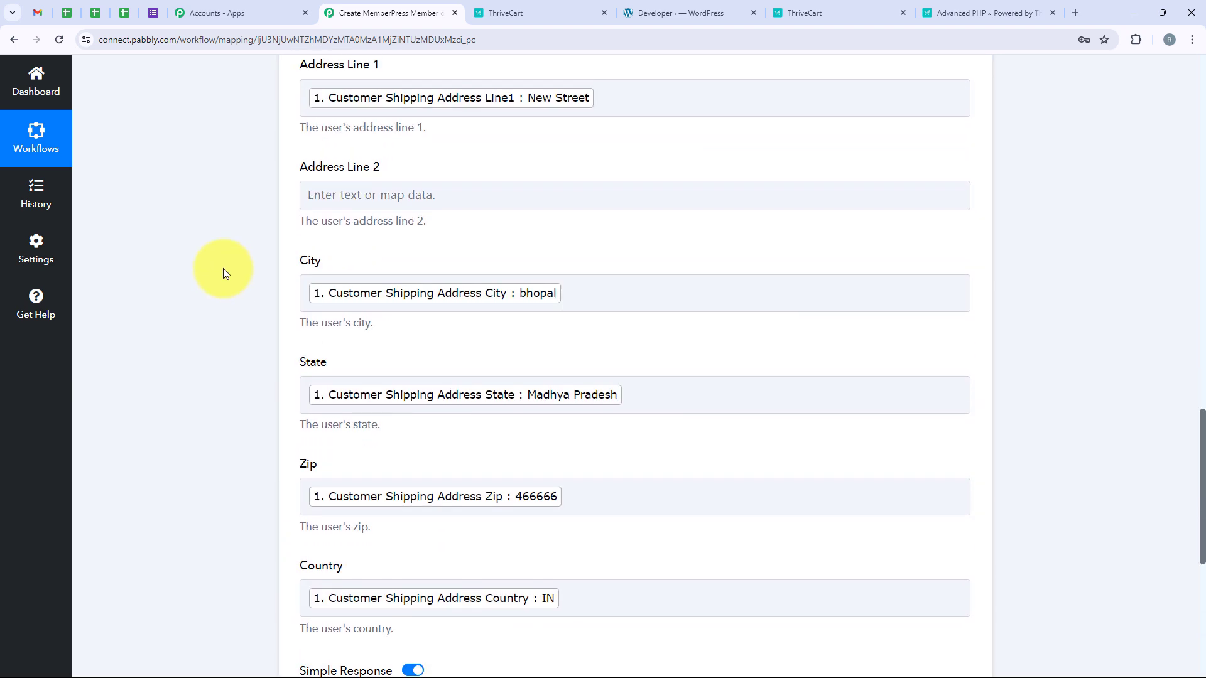
{"action": "scroll", "coordinate": [224, 269], "scroll_direction": "down", "scroll_amount": 3}
{"action": "left_click", "coordinate": [389, 526]}
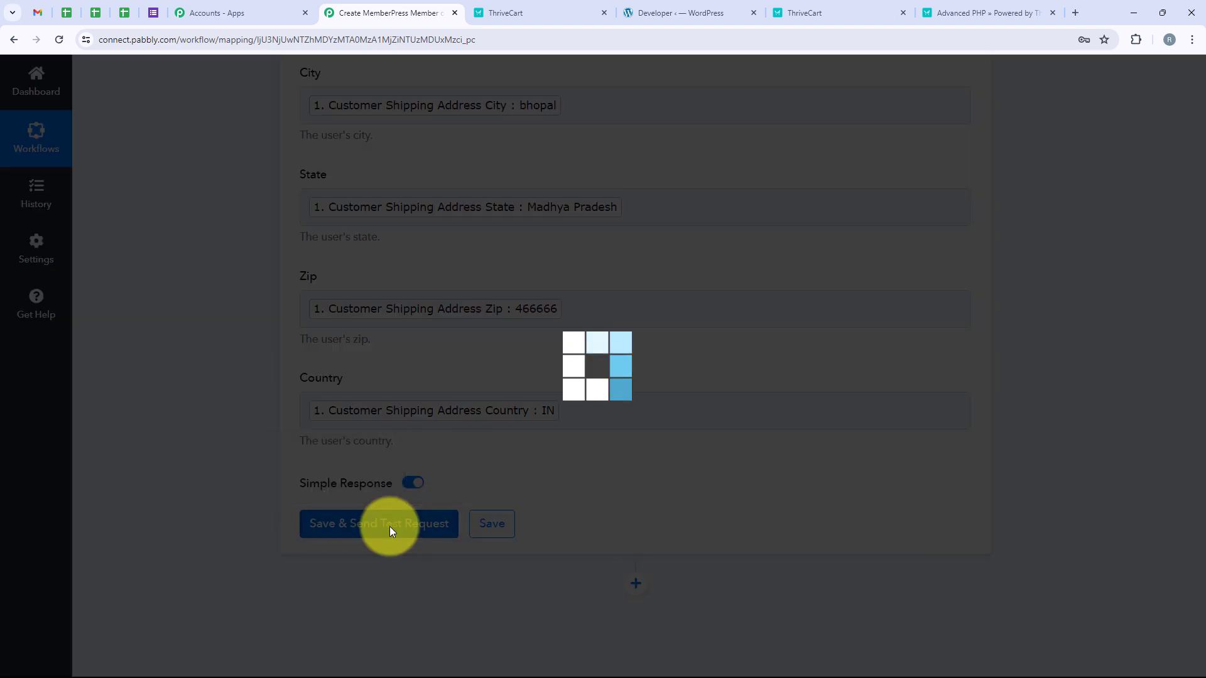
Scroll the test response to check the new member's ID, e-mail, username and 2024-05-23 registration time
{"action": "scroll", "coordinate": [669, 321], "scroll_direction": "down", "scroll_amount": 2}
{"action": "scroll", "coordinate": [669, 325], "scroll_direction": "down", "scroll_amount": 4}
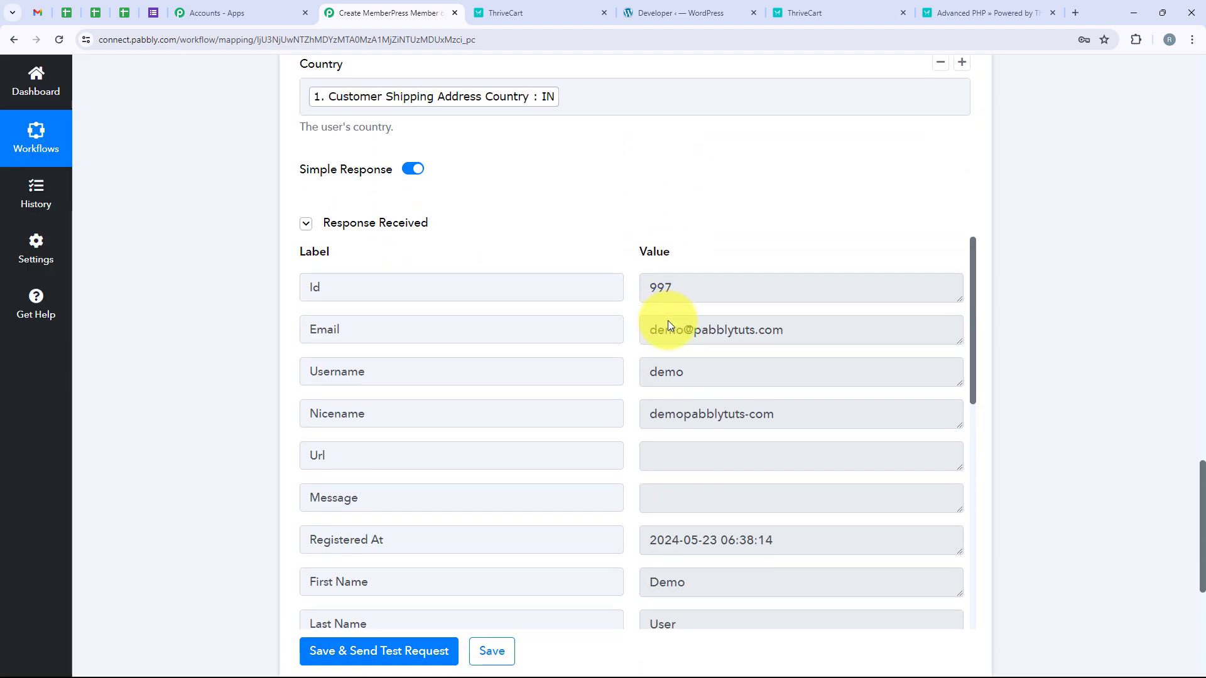
{"action": "scroll", "coordinate": [691, 440], "scroll_direction": "down", "scroll_amount": 3}
{"action": "scroll", "coordinate": [632, 423], "scroll_direction": "up", "scroll_amount": 3}
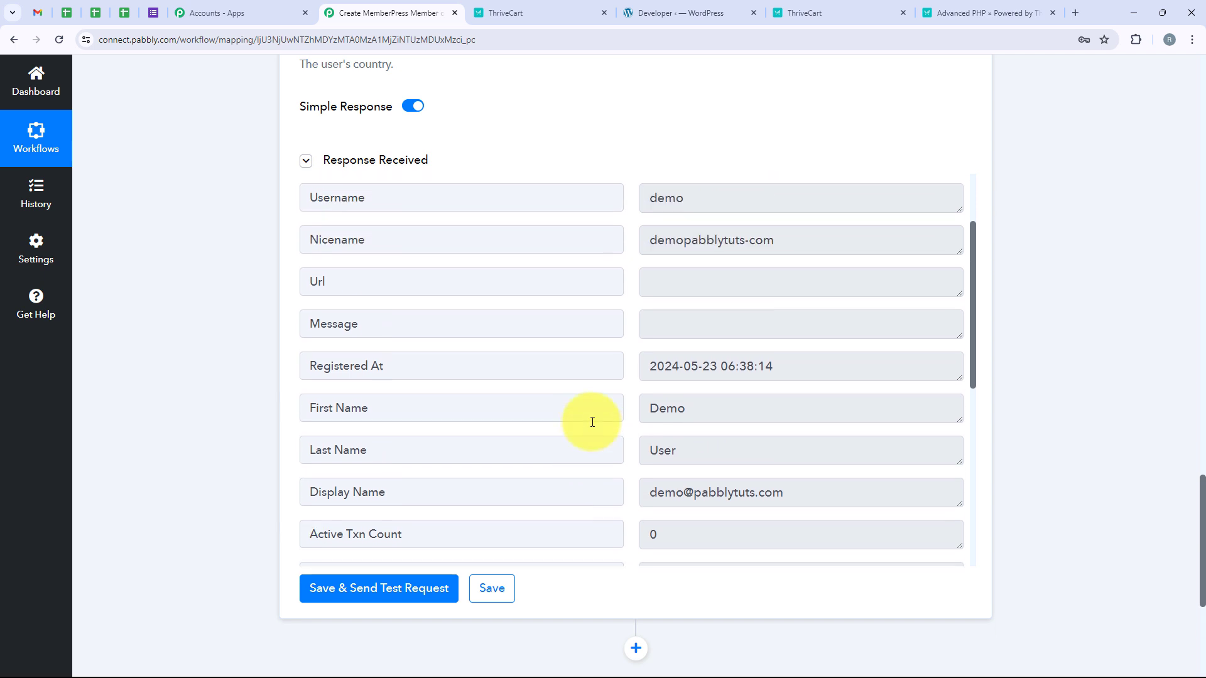
{"action": "scroll", "coordinate": [578, 417], "scroll_direction": "down", "scroll_amount": 4}
{"action": "scroll", "coordinate": [593, 421], "scroll_direction": "down", "scroll_amount": 4}
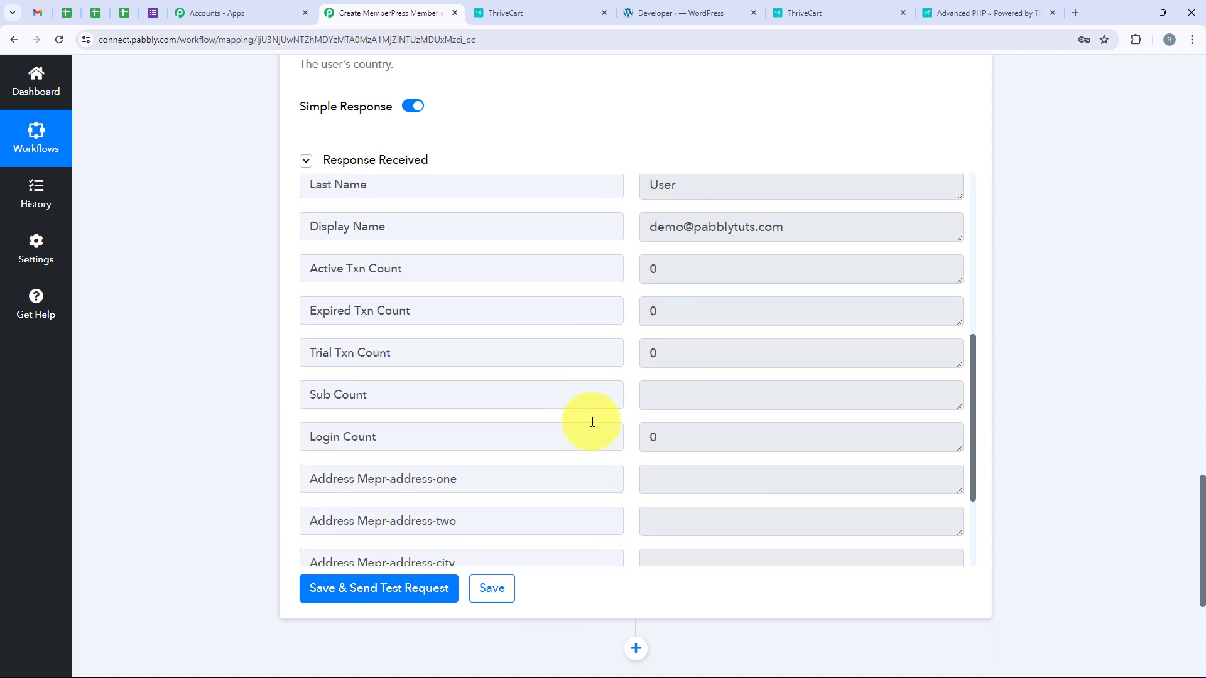
{"action": "scroll", "coordinate": [592, 422], "scroll_direction": "up", "scroll_amount": 7}
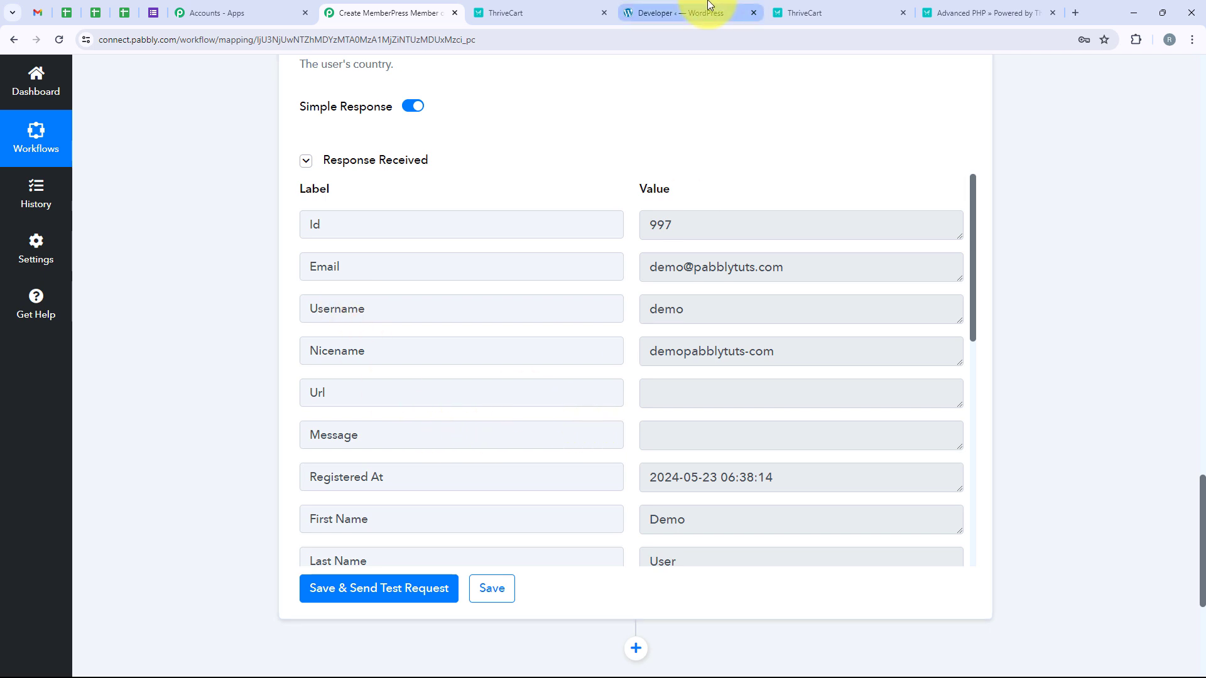
Compare the newest WordPress member's e-mail with the member Id returned in Pabbly's test response
{"action": "left_click", "coordinate": [636, 9]}
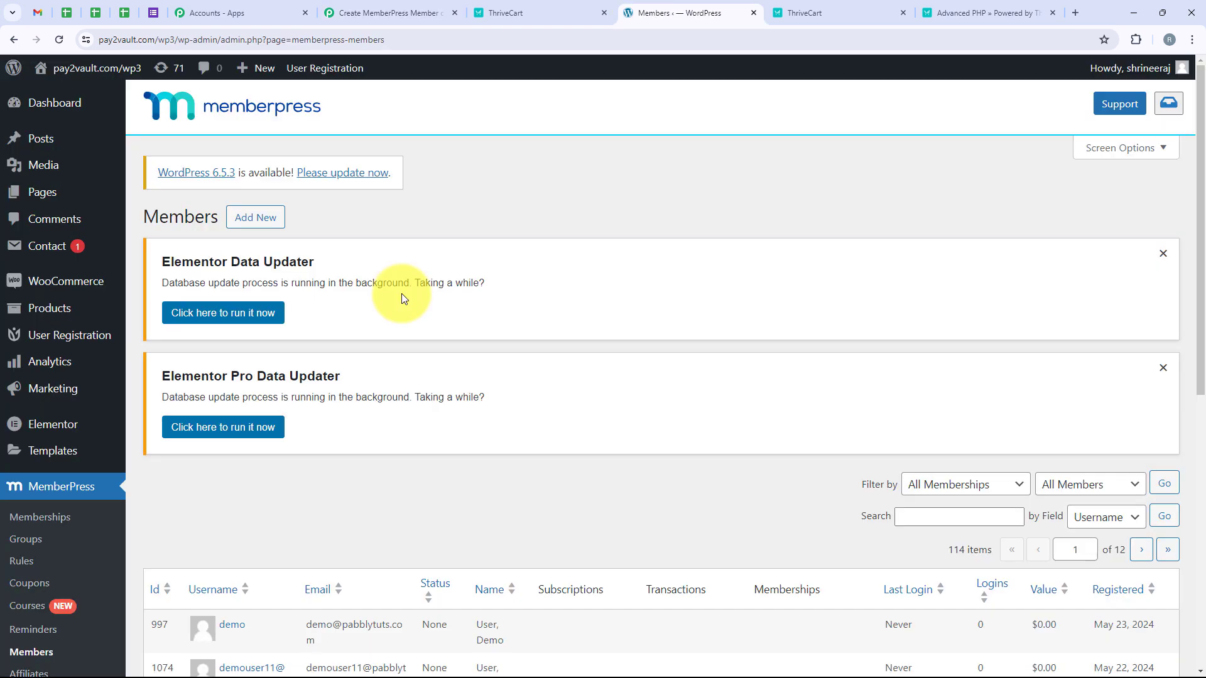
{"action": "scroll", "coordinate": [402, 293], "scroll_direction": "down", "scroll_amount": 6}
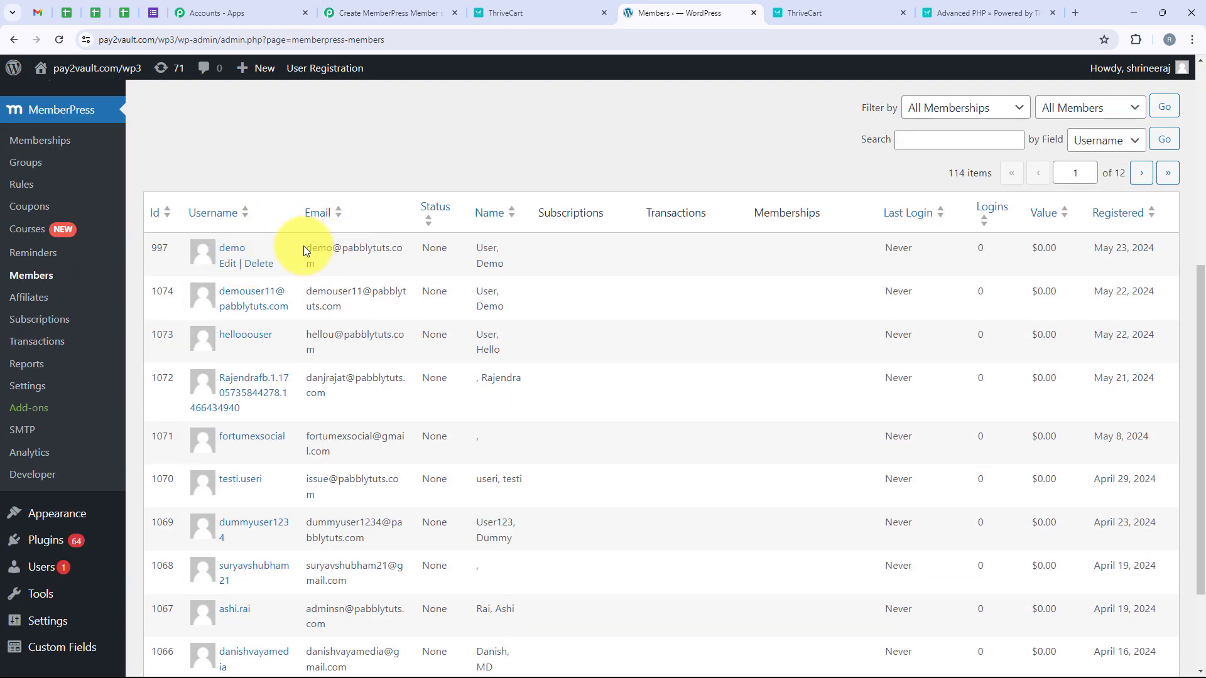
{"action": "left_click_drag", "start_coordinate": [305, 247], "coordinate": [333, 269]}
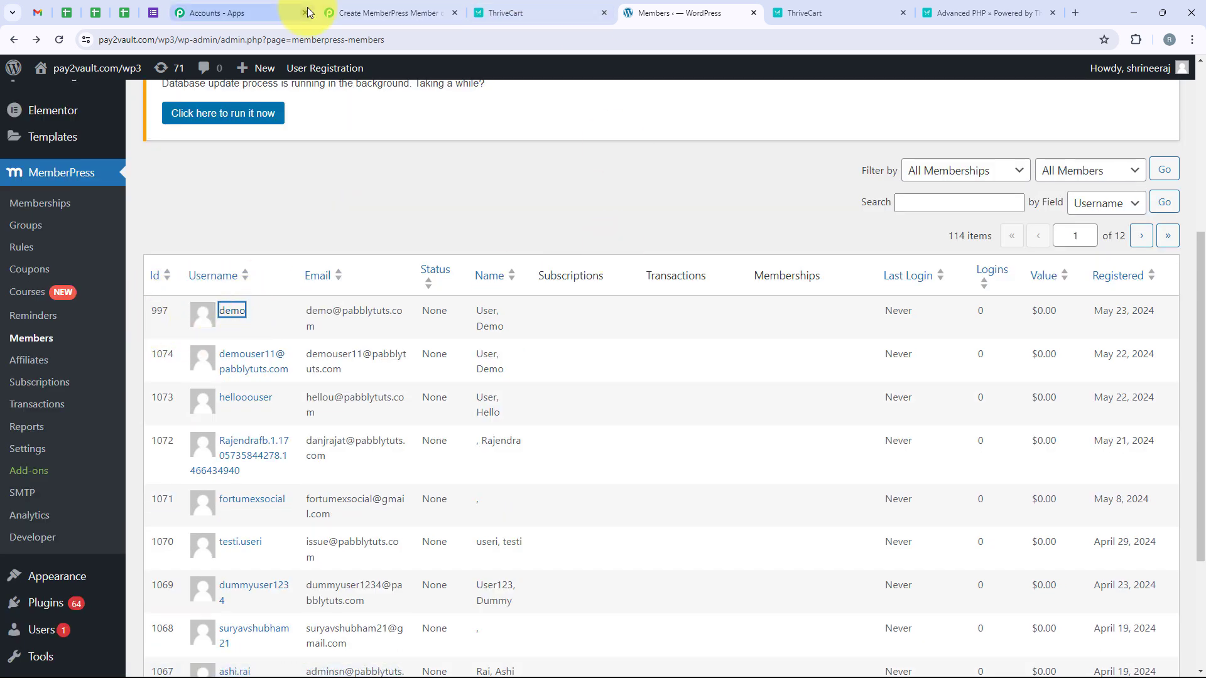
{"action": "left_click", "coordinate": [380, 13]}
{"action": "left_click", "coordinate": [679, 232]}
{"action": "double_click", "coordinate": [679, 232]}
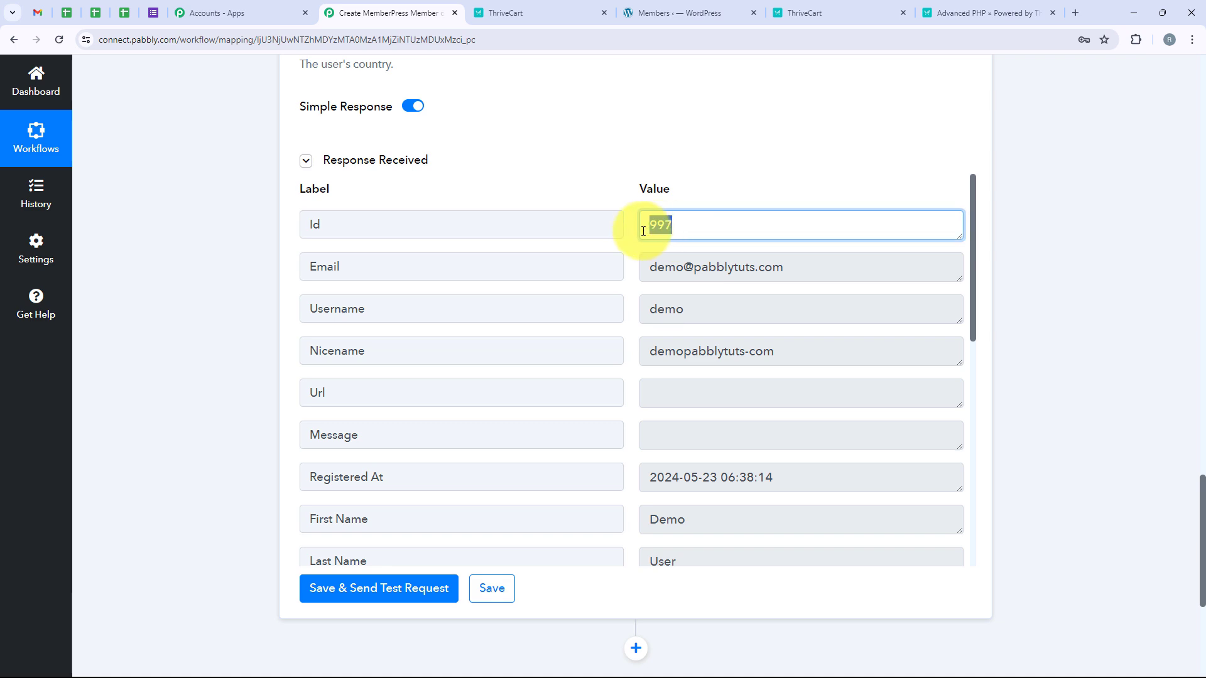
Recheck the top of the Members list, then collapse the MemberPress Create Member step in Pabbly
{"action": "left_click", "coordinate": [667, 10]}
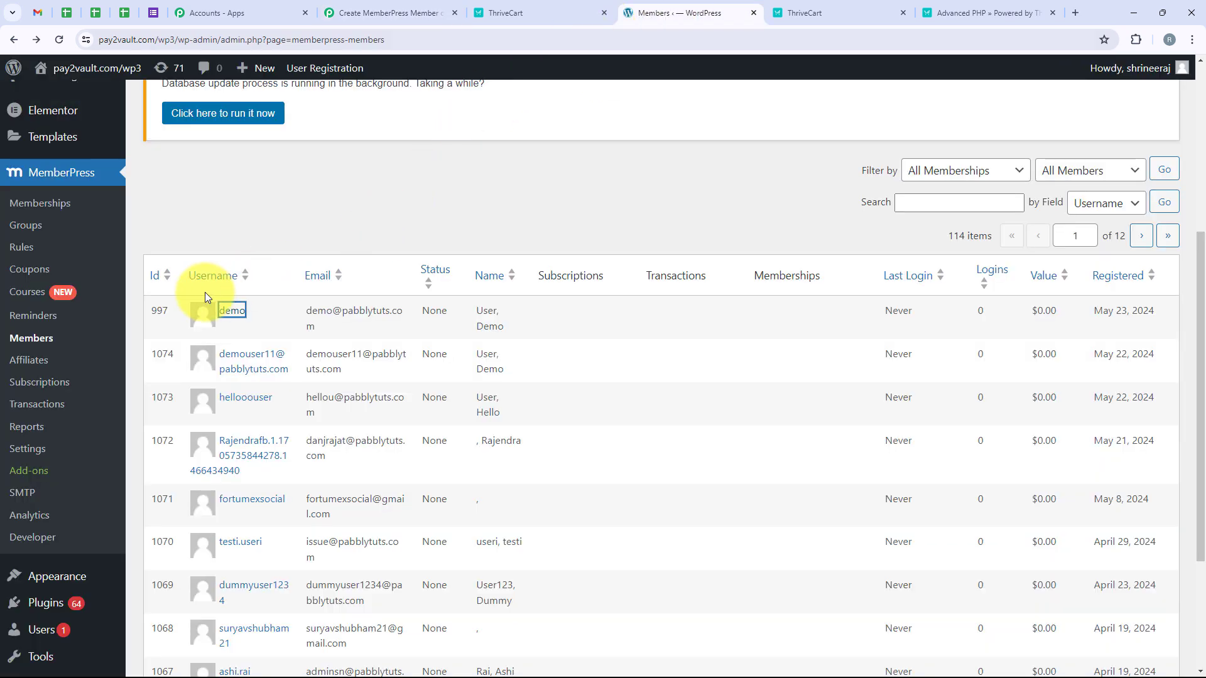
{"action": "scroll", "coordinate": [660, 331], "scroll_direction": "up", "scroll_amount": 4}
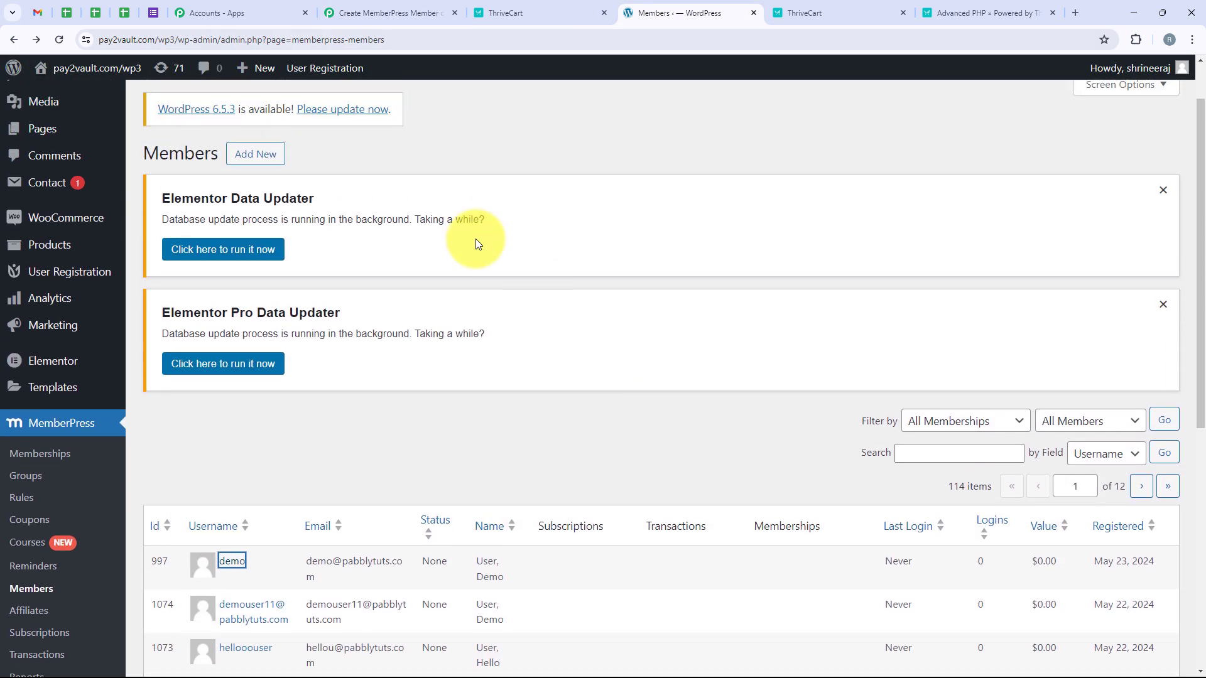
{"action": "left_click", "coordinate": [384, 12]}
{"action": "left_click", "coordinate": [248, 188]}
{"action": "scroll", "coordinate": [245, 150], "scroll_direction": "up", "scroll_amount": 20}
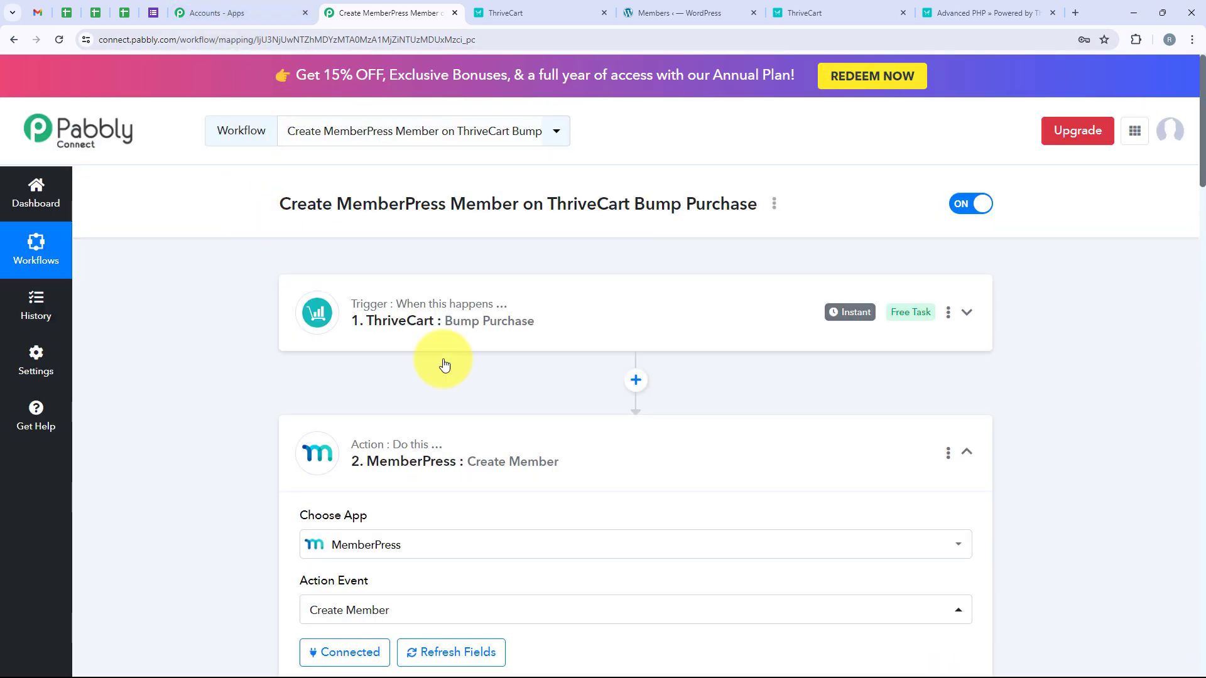
{"action": "left_click", "coordinate": [454, 442]}
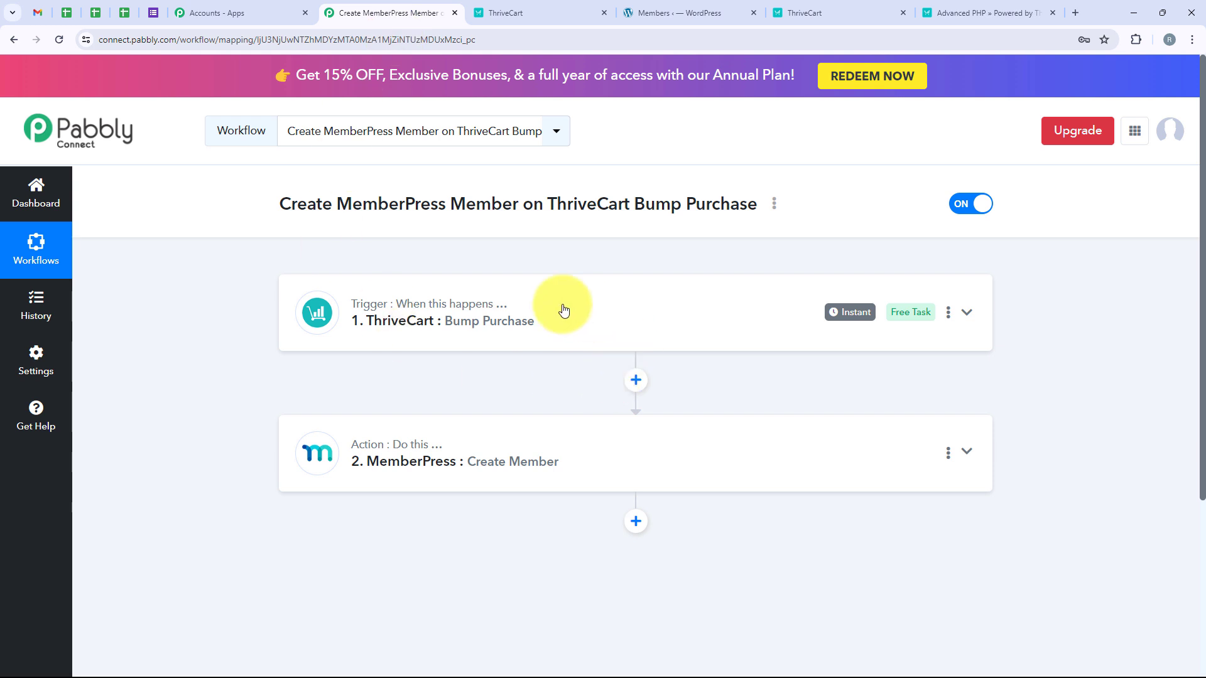
Copy the Advanced PHP checkout URL and load it over the order confirmation page
{"action": "left_click", "coordinate": [778, 18]}
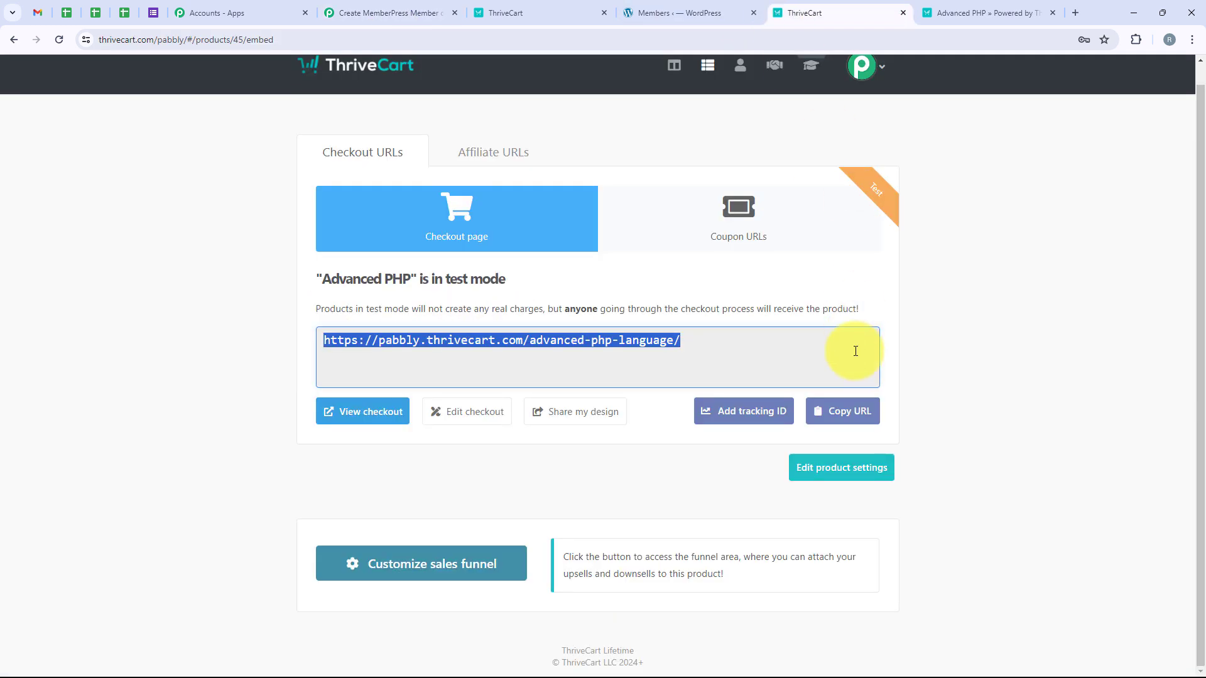
{"action": "left_click", "coordinate": [842, 411]}
{"action": "left_click", "coordinate": [1036, 10]}
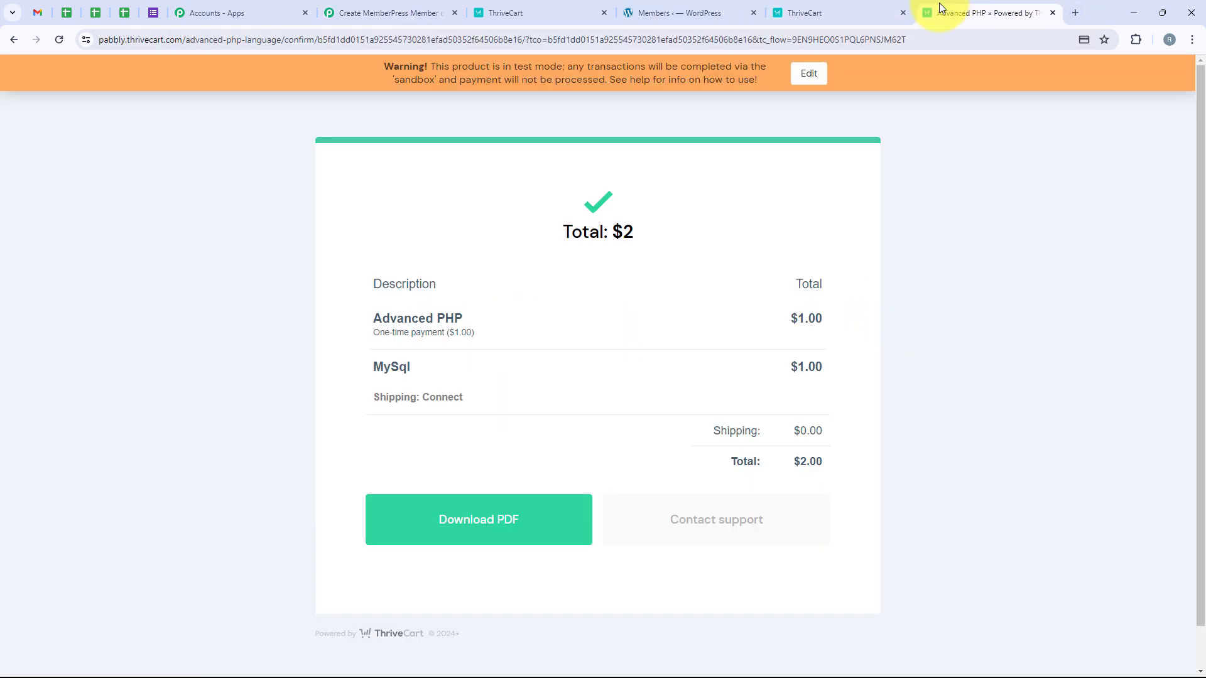
{"action": "left_click", "coordinate": [529, 38]}
{"action": "key", "text": "ctrl+v"}
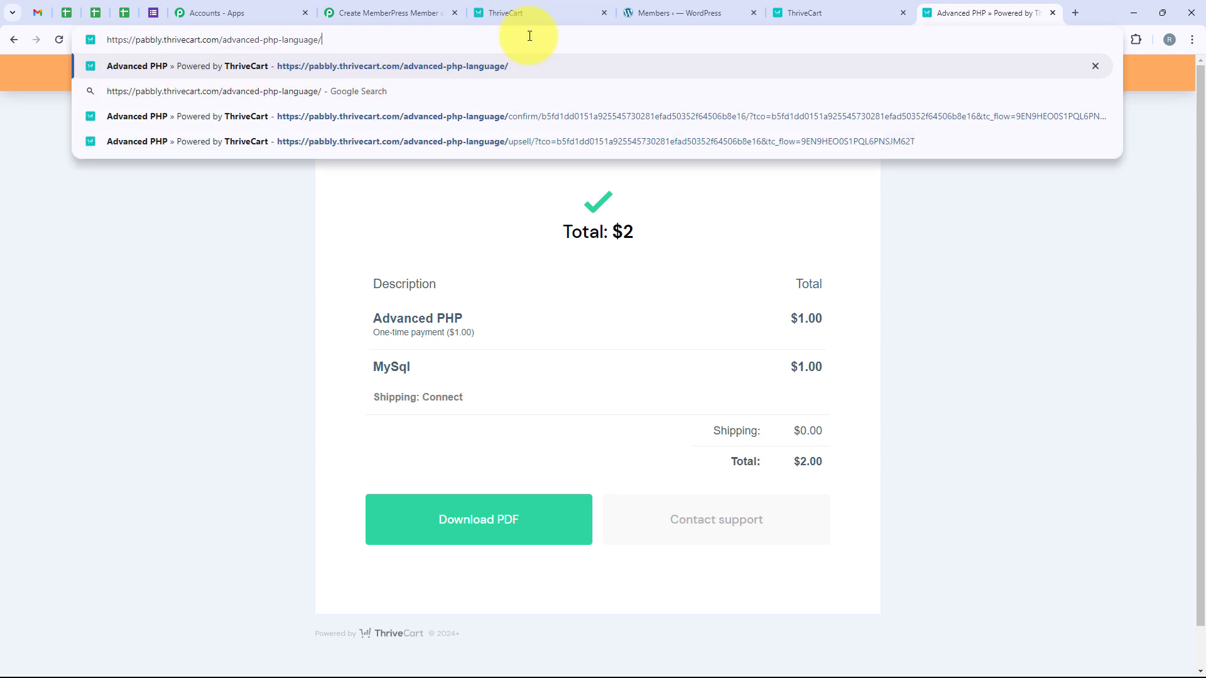
{"action": "key", "text": "Return"}
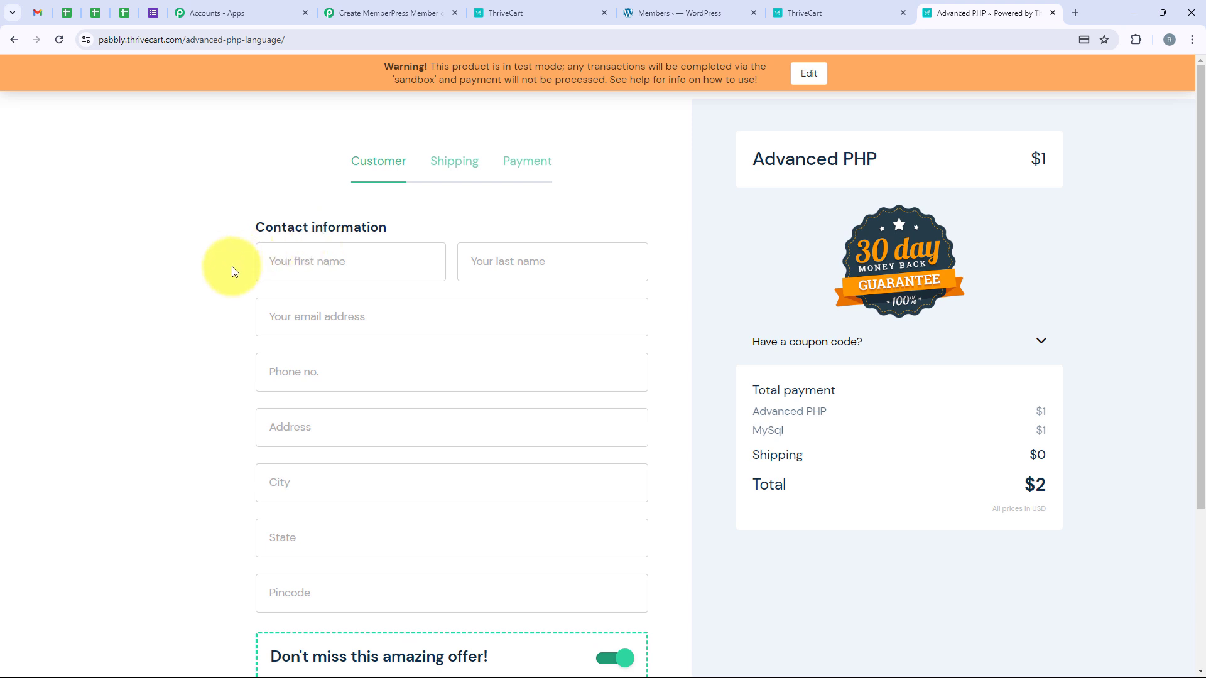
Enter the test customer's first name, e-mail address and phone number in the Customer form
{"action": "left_click", "coordinate": [323, 261]}
{"action": "type", "text": "Test"}
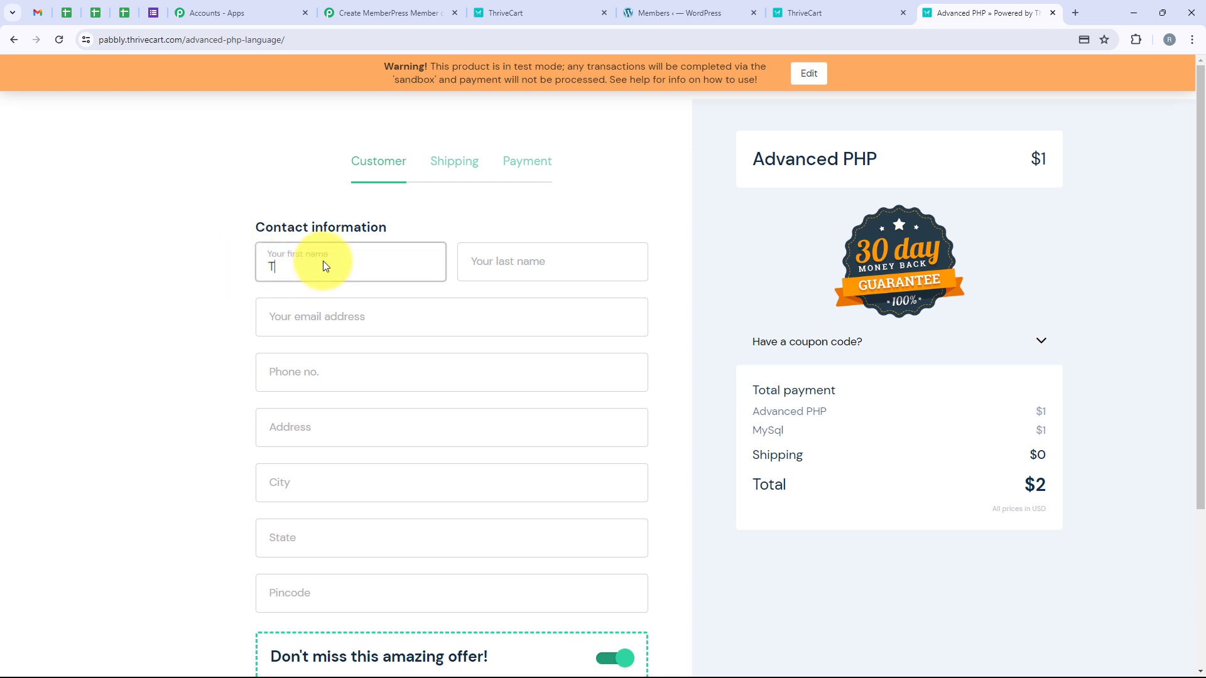
{"action": "left_click", "coordinate": [507, 271]}
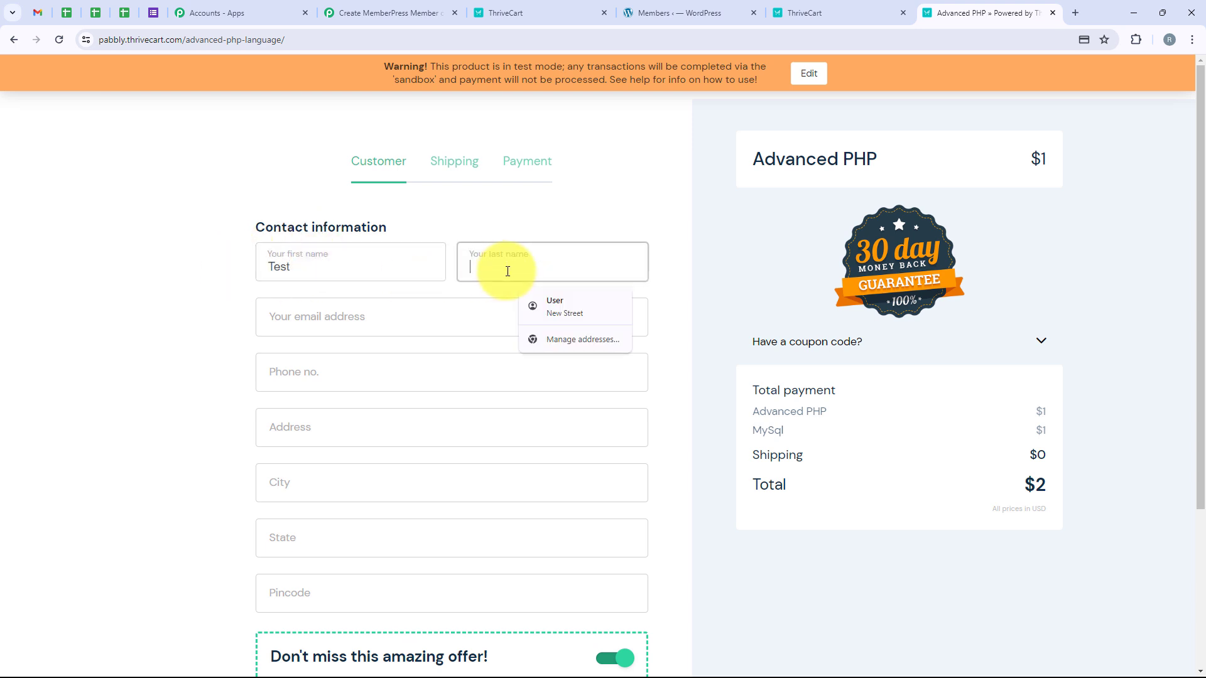
{"action": "left_click", "coordinate": [419, 316]}
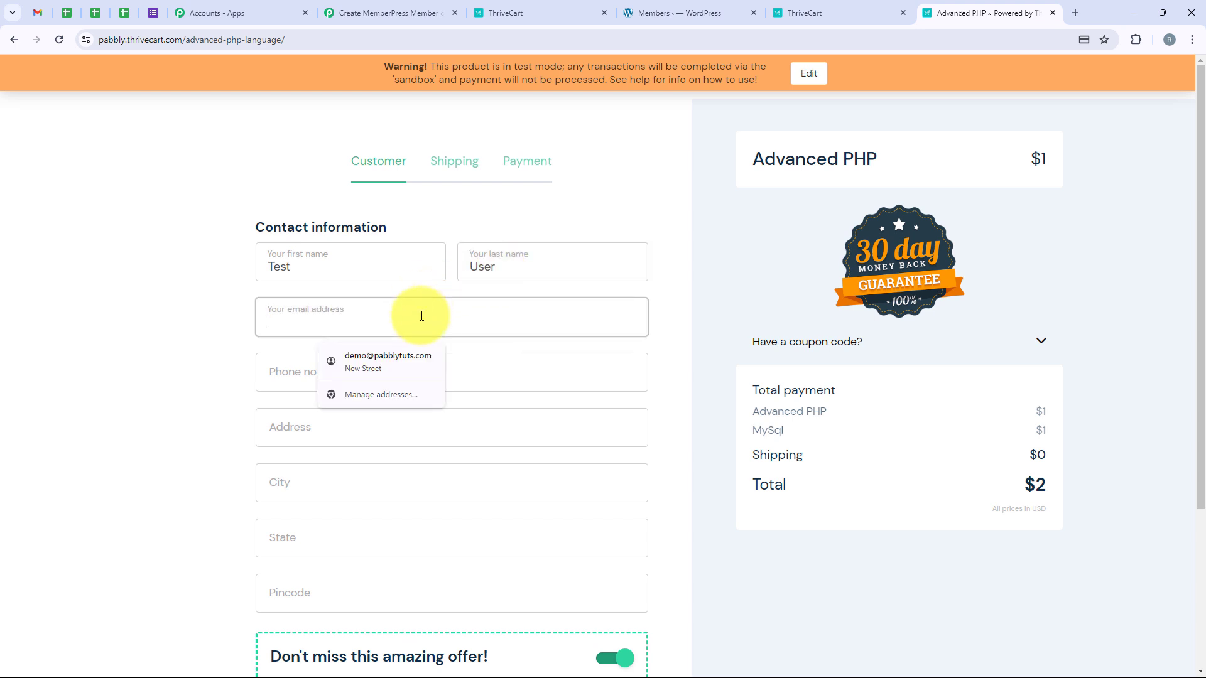
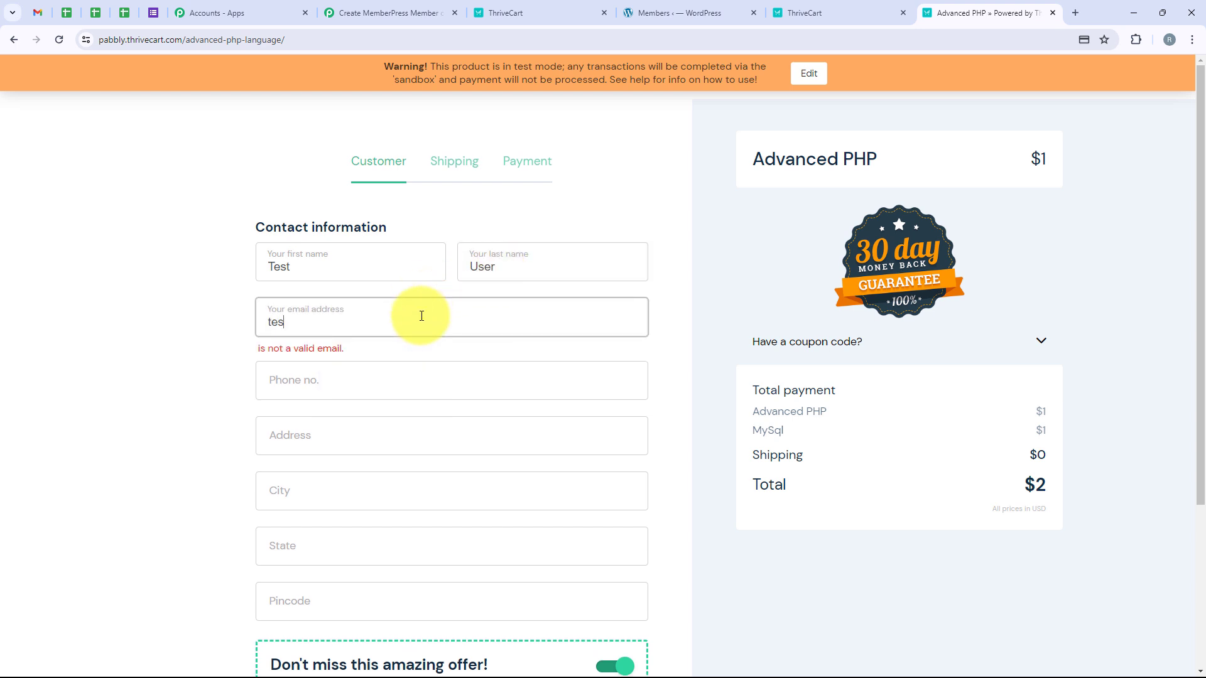
{"action": "left_click", "coordinate": [305, 385]}
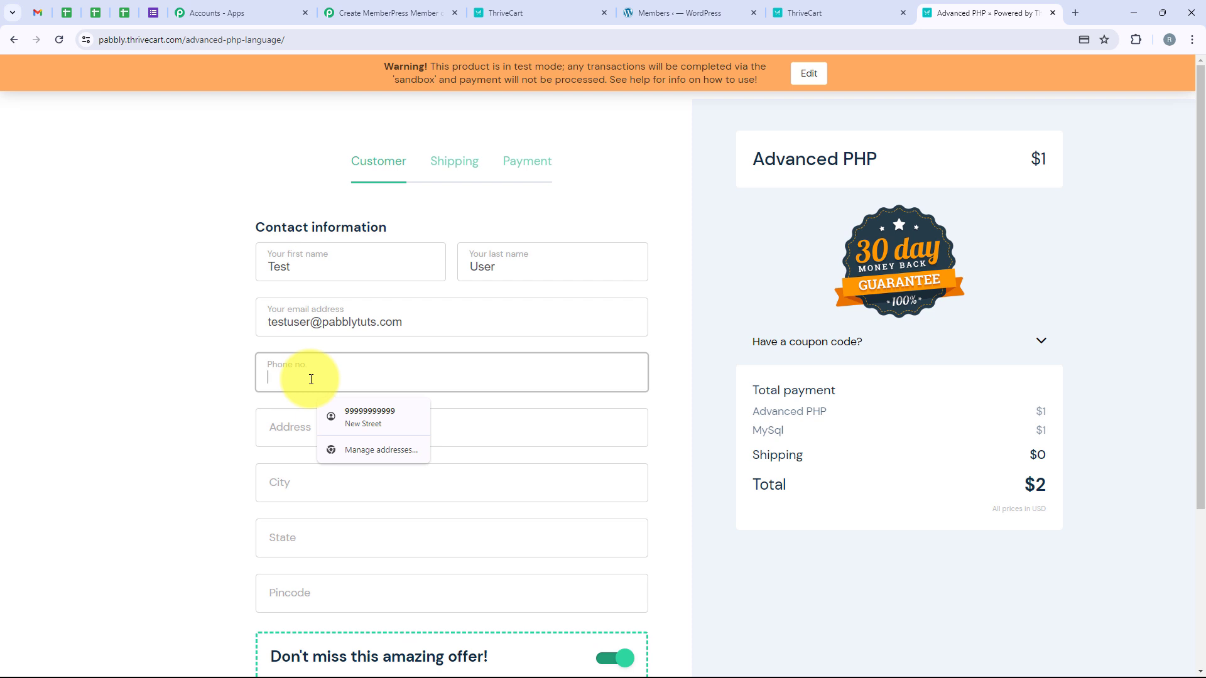
{"action": "type", "text": "888888888"}
Fill in the customer's street, city, state and pincode, then continue to Shipping
{"action": "left_click", "coordinate": [306, 431]}
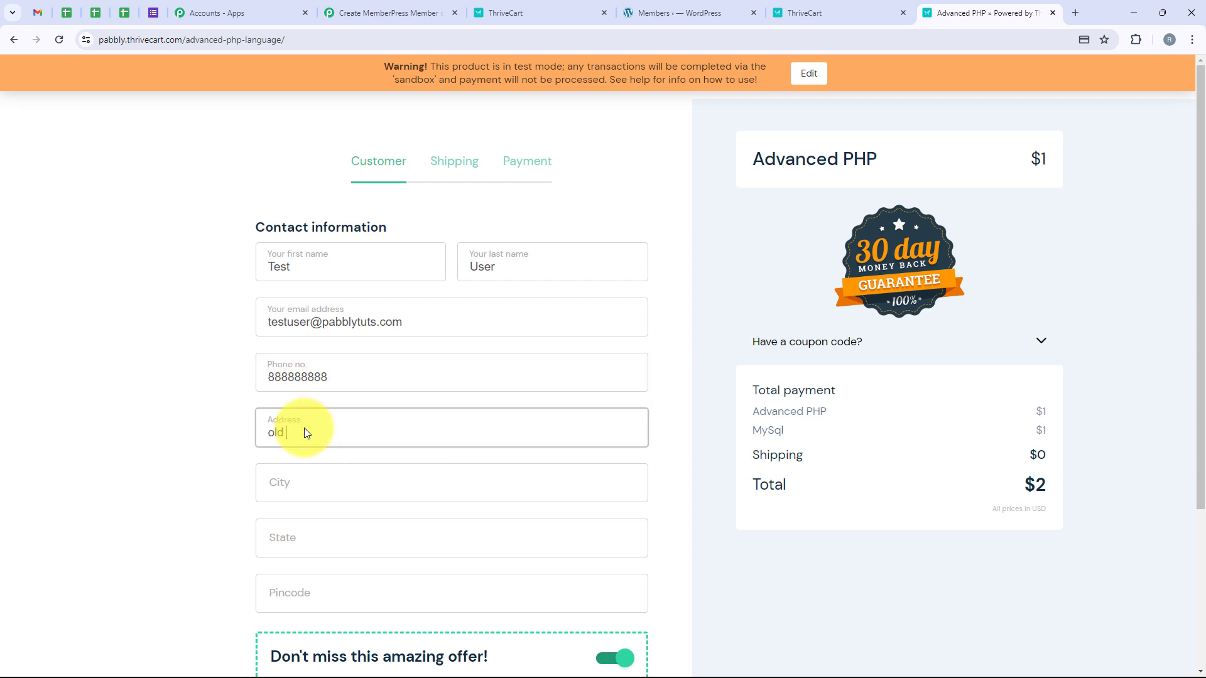
{"action": "left_click", "coordinate": [324, 473]}
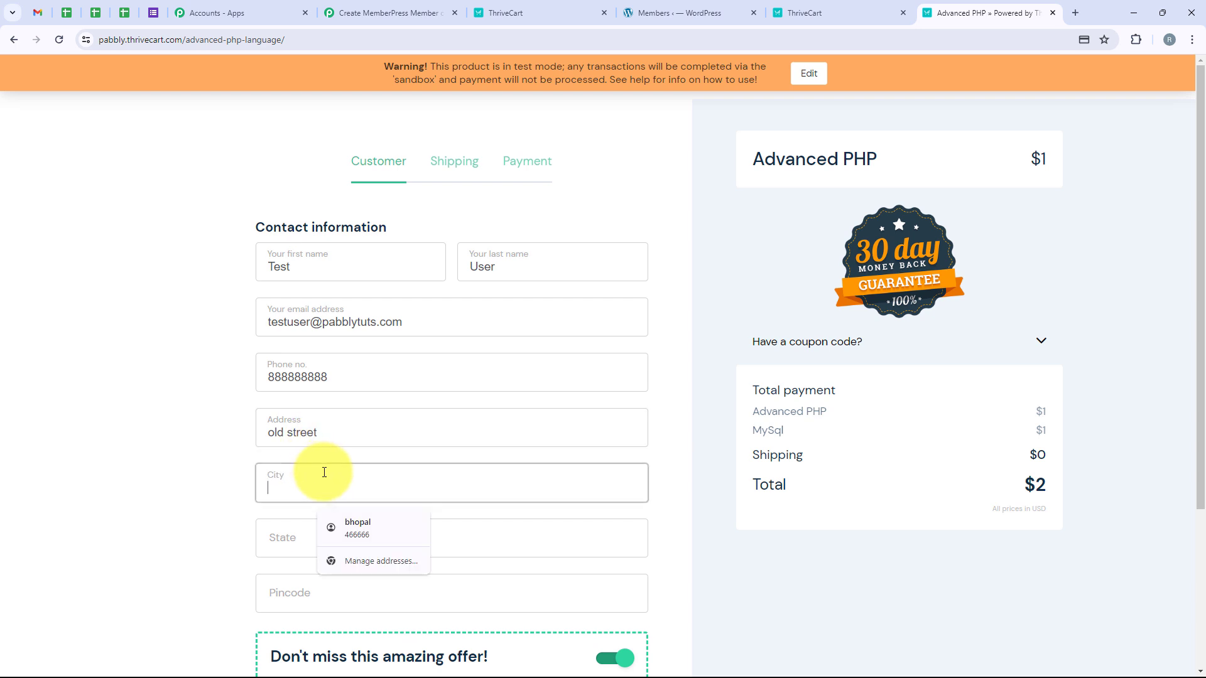
{"action": "type", "text": "Indore"}
{"action": "left_click", "coordinate": [313, 533]}
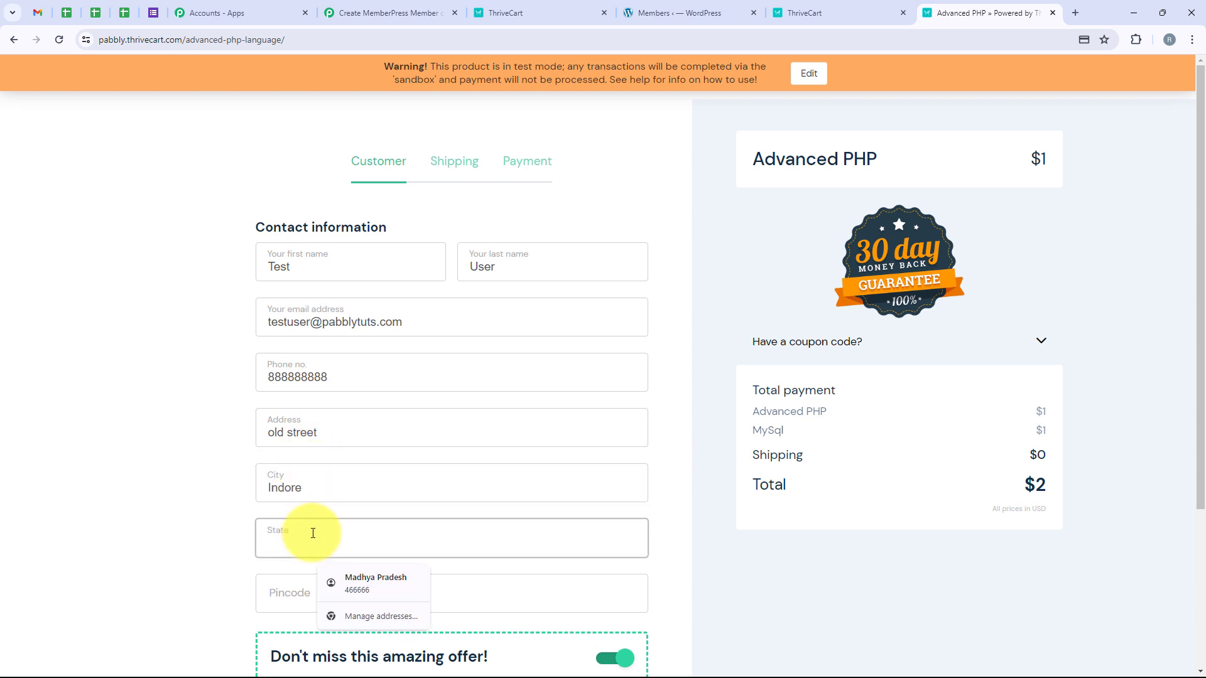
{"action": "left_click", "coordinate": [344, 583]}
{"action": "left_click", "coordinate": [315, 609]}
{"action": "type", "text": "500000"}
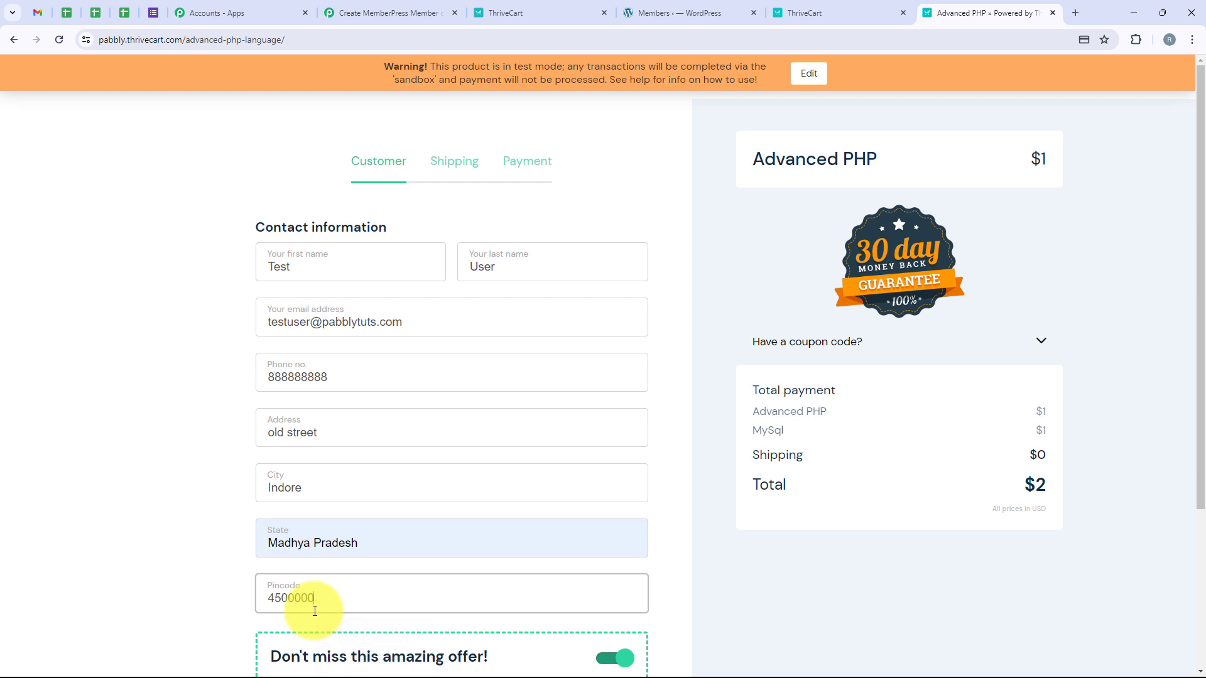
{"action": "scroll", "coordinate": [440, 553], "scroll_direction": "down", "scroll_amount": 2}
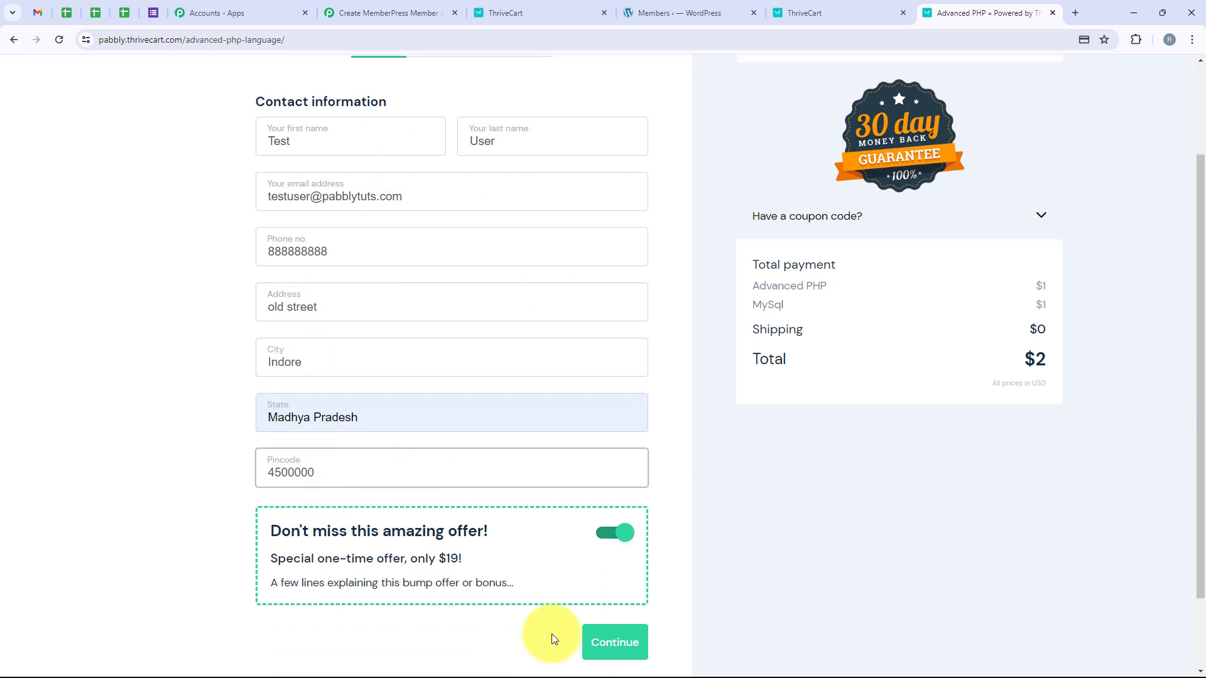
{"action": "left_click", "coordinate": [599, 641]}
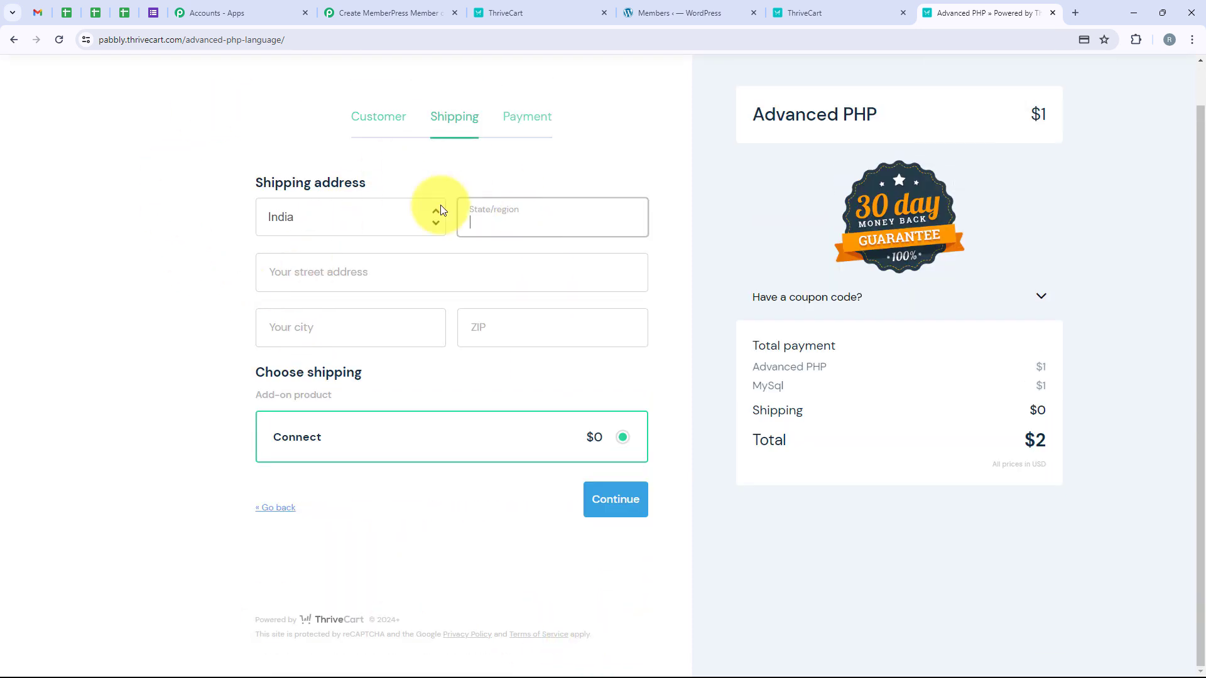
Autofill the shipping address with the saved 'old street' address and continue to Payment
{"action": "left_click", "coordinate": [502, 210]}
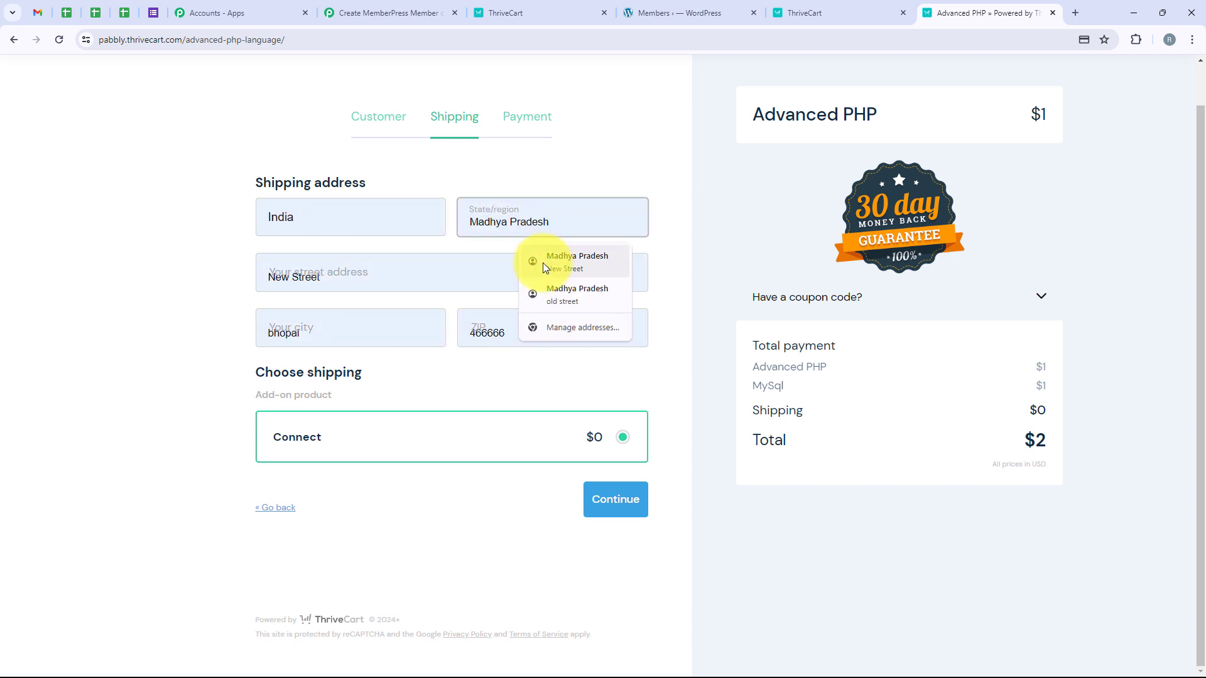
{"action": "left_click", "coordinate": [551, 301]}
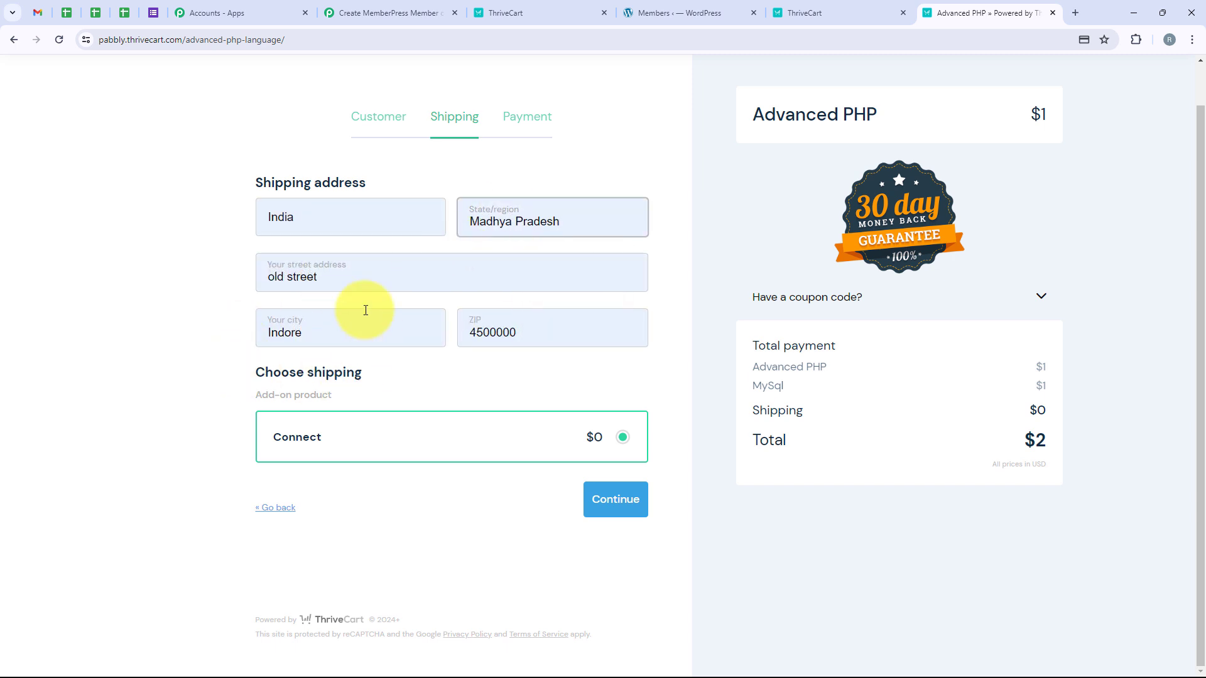
{"action": "left_click", "coordinate": [618, 505]}
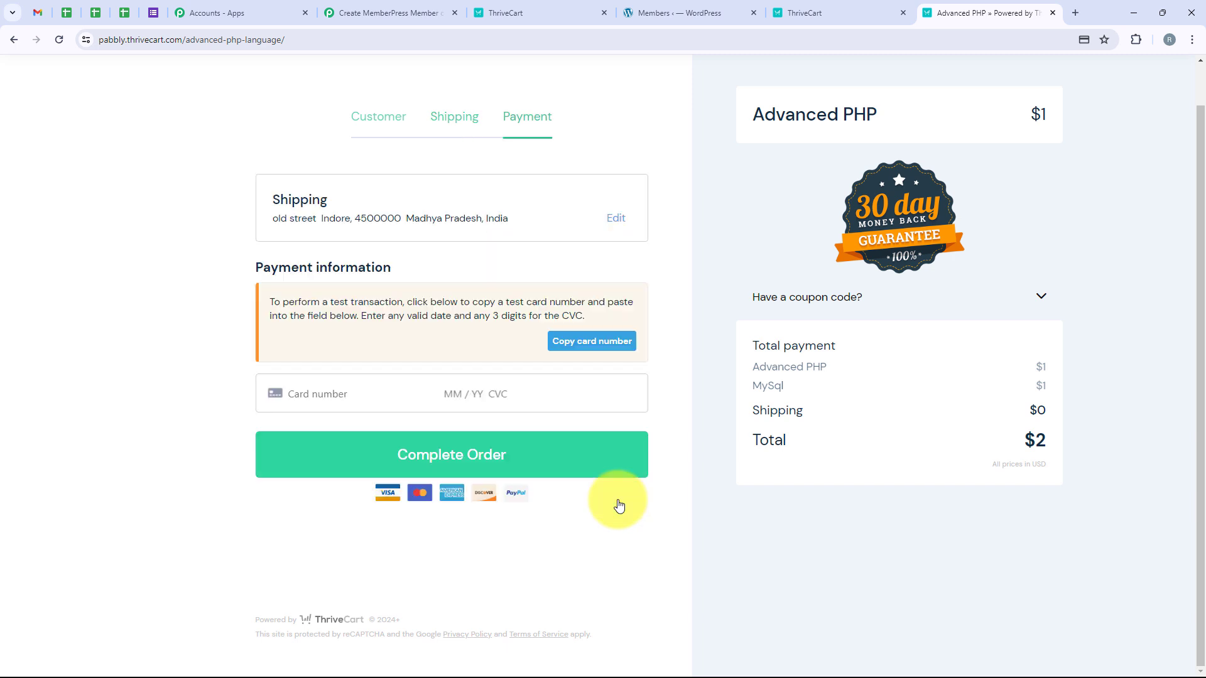
Pay with the saved test Visa card, complete the $2 order, and return to WordPress Members
{"action": "left_click", "coordinate": [352, 404]}
{"action": "left_click", "coordinate": [377, 420]}
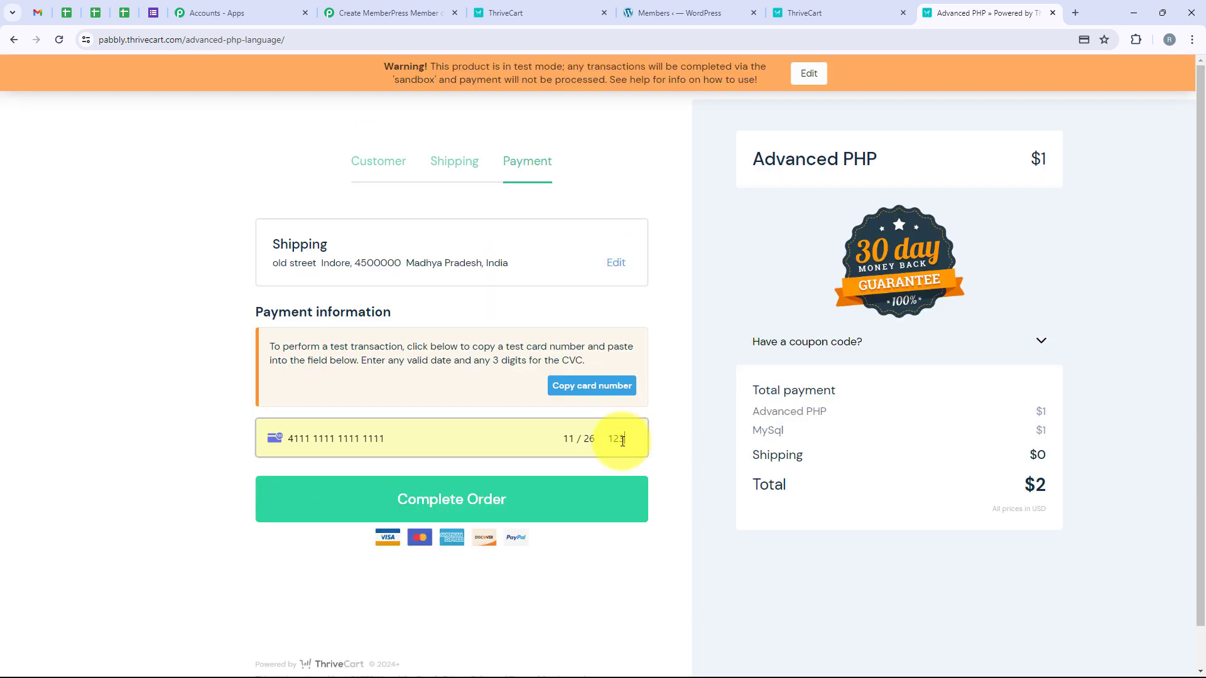
{"action": "left_click", "coordinate": [471, 504]}
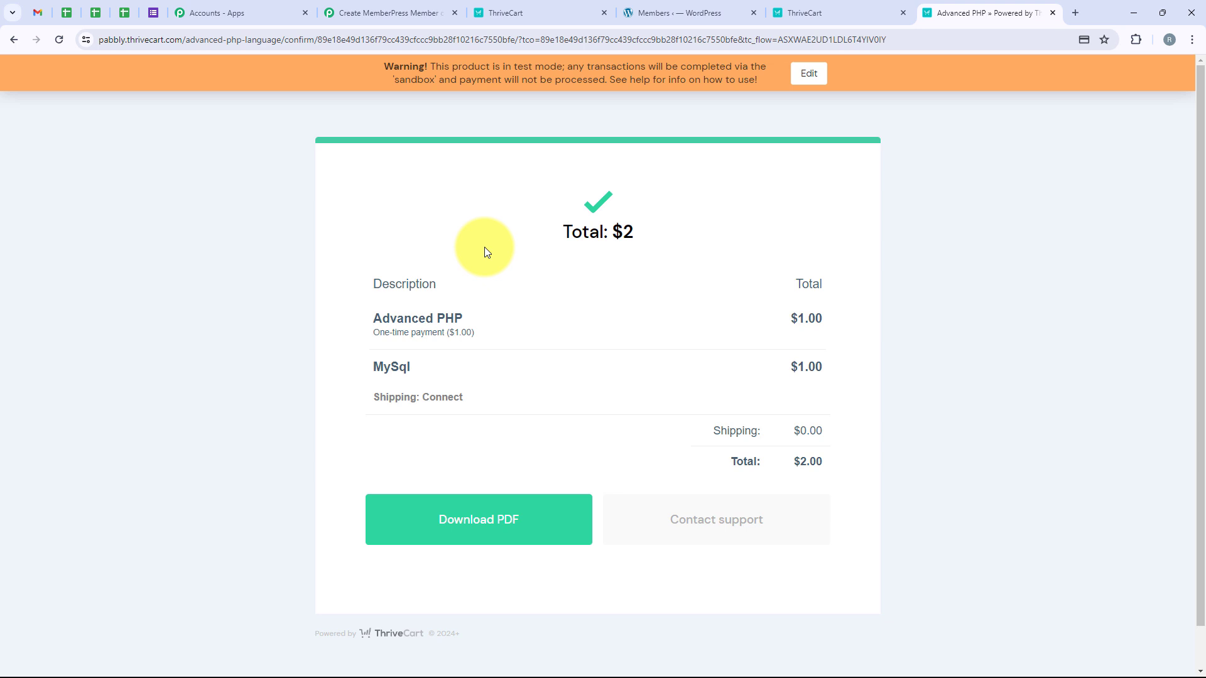
{"action": "left_click", "coordinate": [699, 2]}
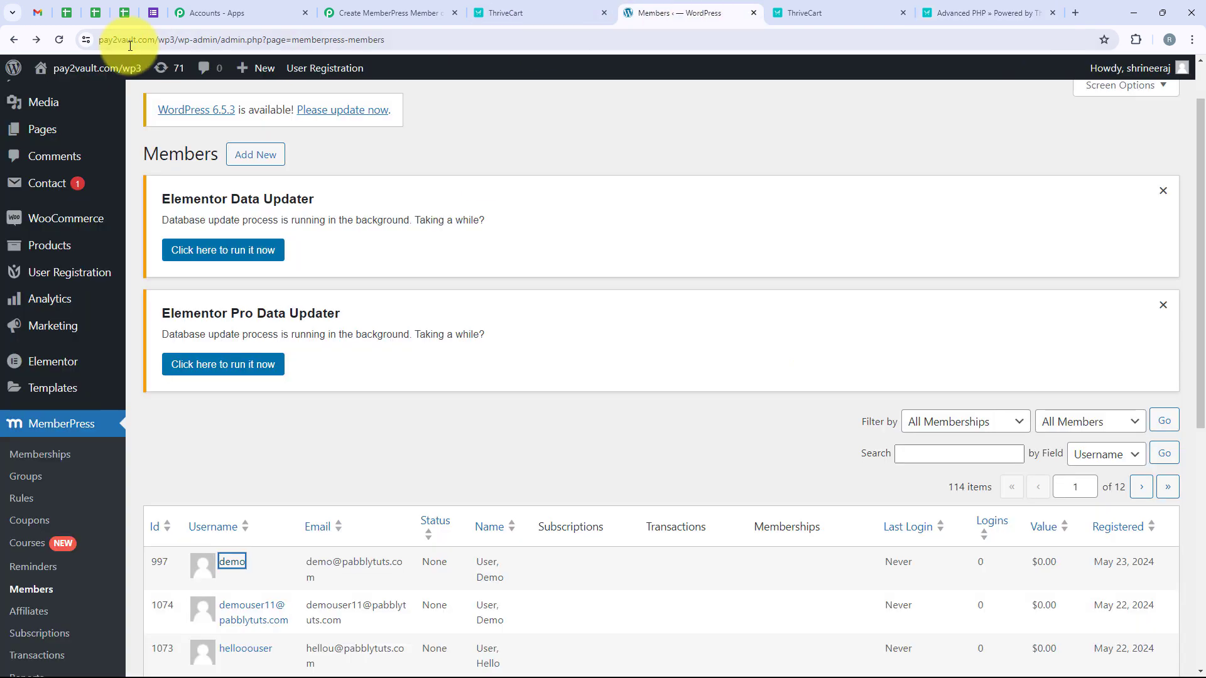
Reload the MemberPress Members page to find the new test member, then go back to Pabbly
{"action": "left_click", "coordinate": [57, 39]}
{"action": "scroll", "coordinate": [458, 211], "scroll_direction": "down", "scroll_amount": 2}
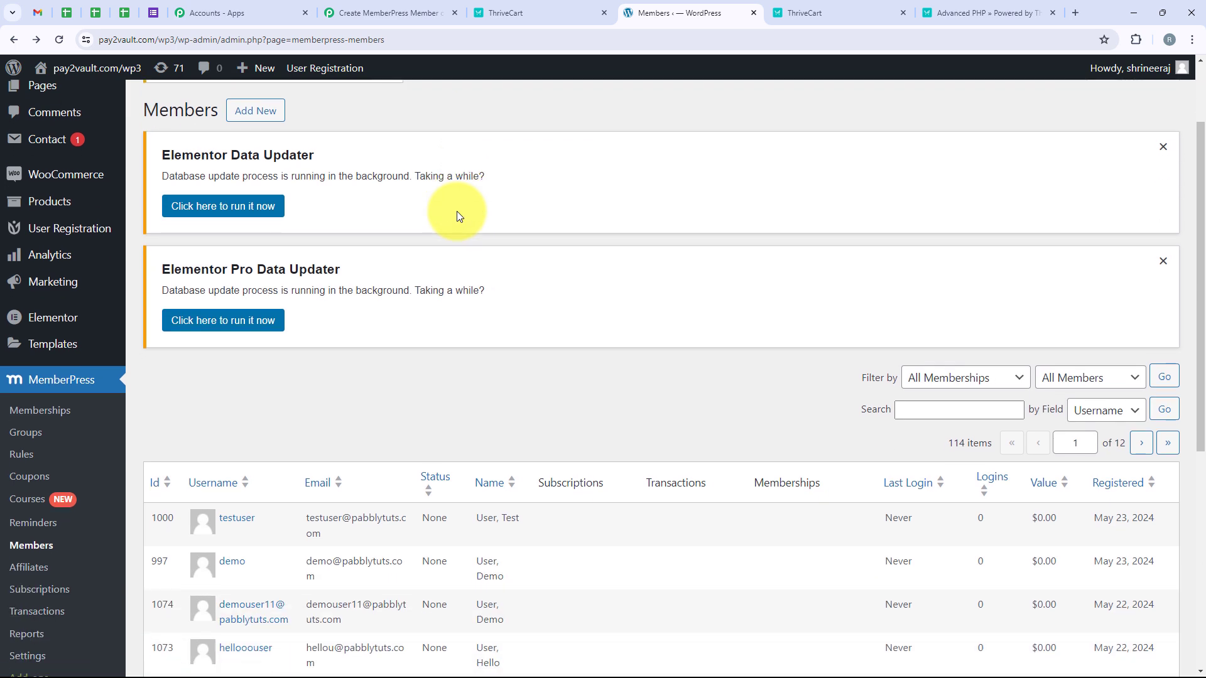
{"action": "scroll", "coordinate": [457, 211], "scroll_direction": "down", "scroll_amount": 1}
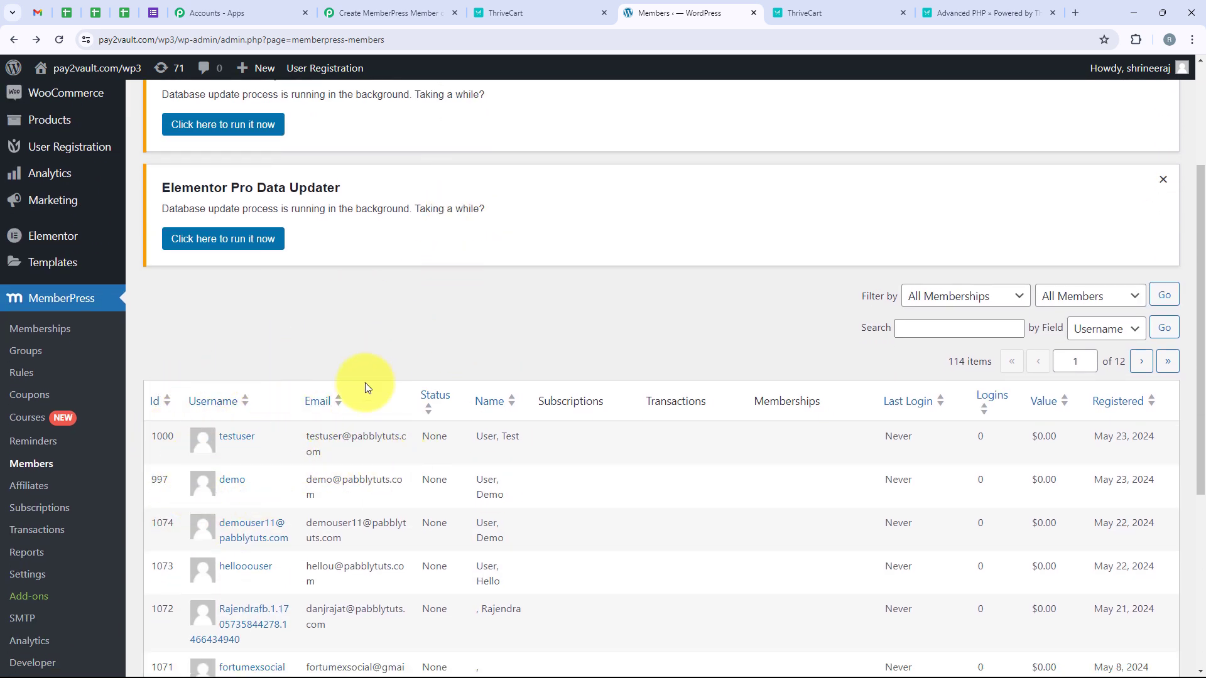
{"action": "scroll", "coordinate": [367, 390], "scroll_direction": "up", "scroll_amount": 5}
{"action": "left_click", "coordinate": [415, 13]}
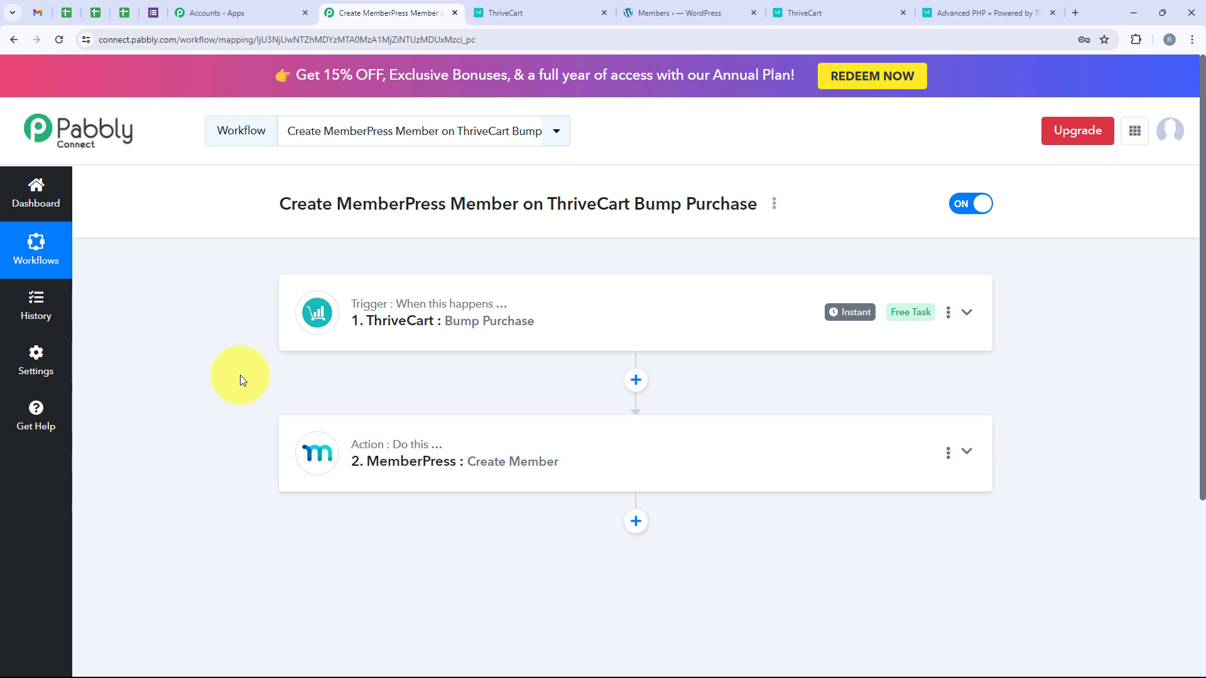
{"action": "left_click", "coordinate": [691, 13]}
{"action": "scroll", "coordinate": [283, 540], "scroll_direction": "down", "scroll_amount": 1}
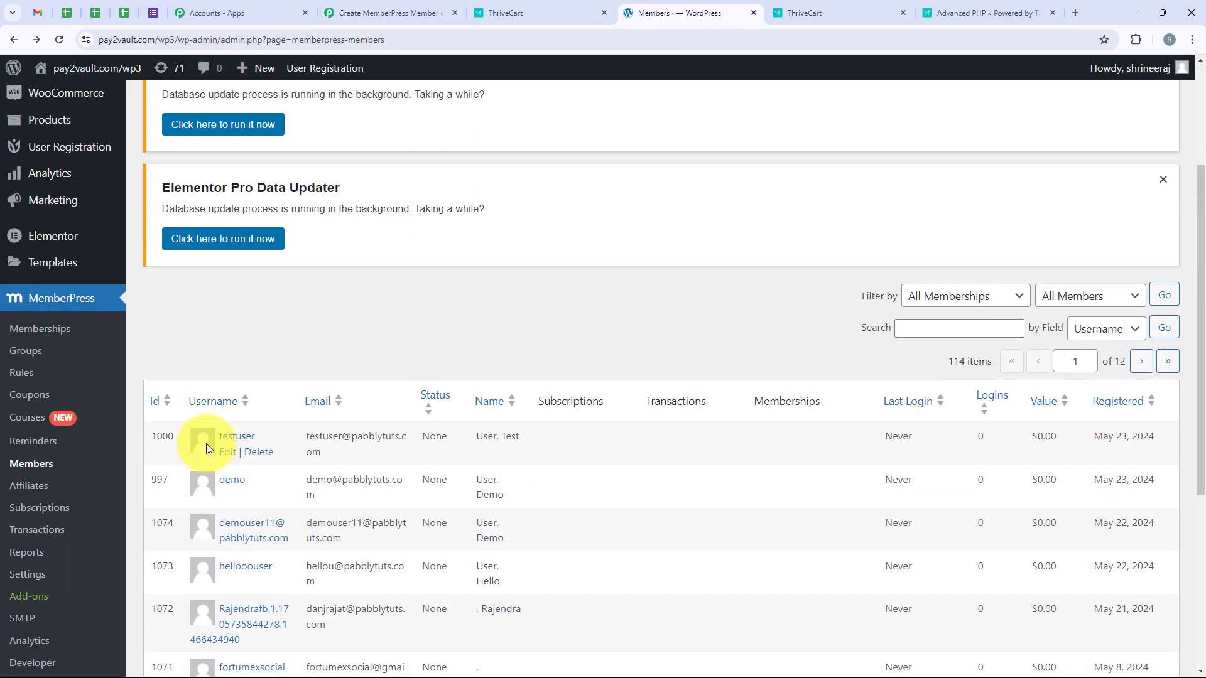
{"action": "scroll", "coordinate": [702, 191], "scroll_direction": "up", "scroll_amount": 3}
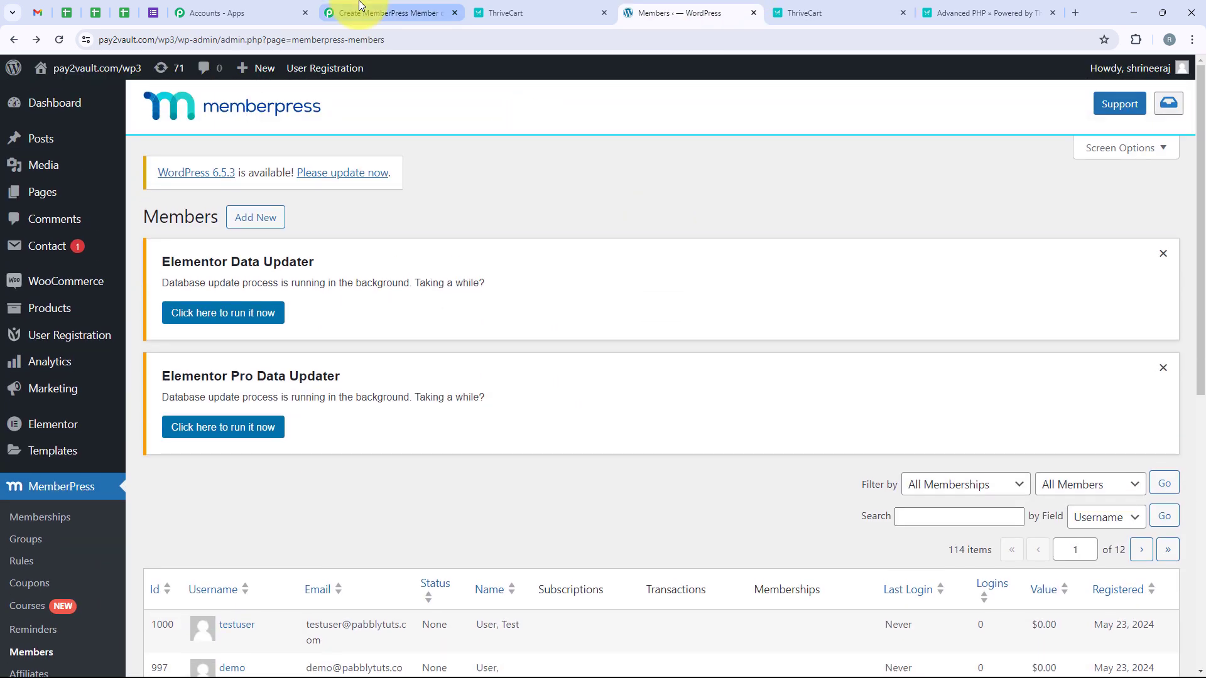
{"action": "left_click", "coordinate": [342, 14]}
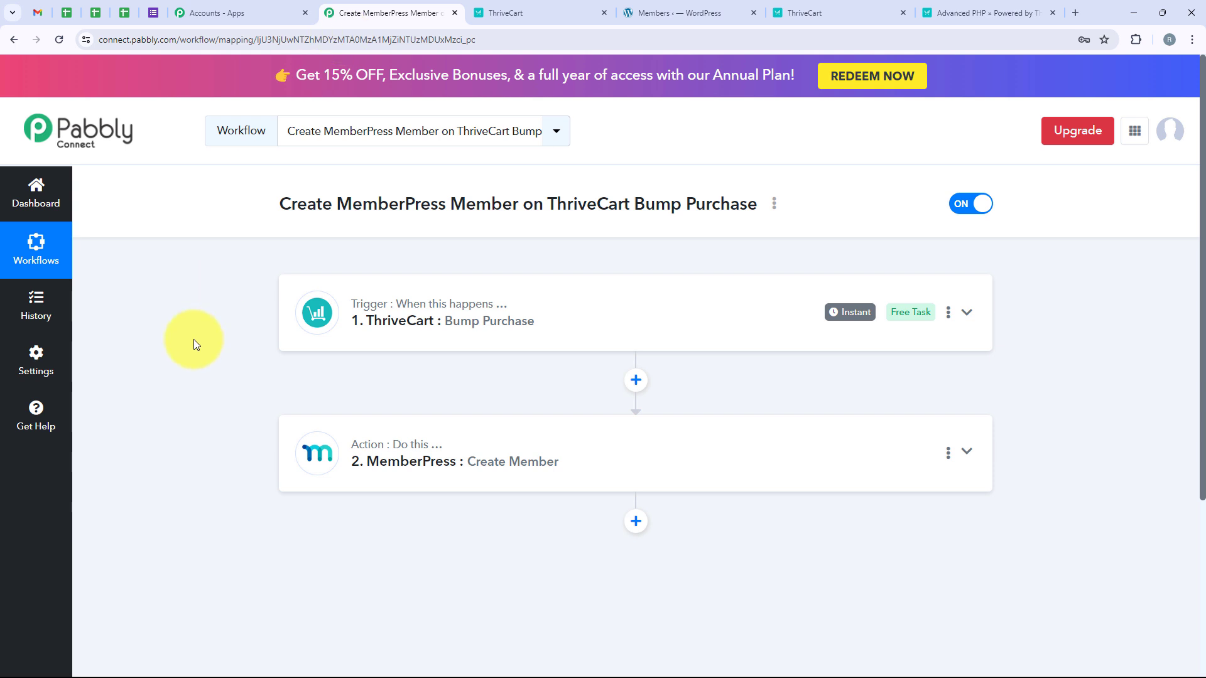